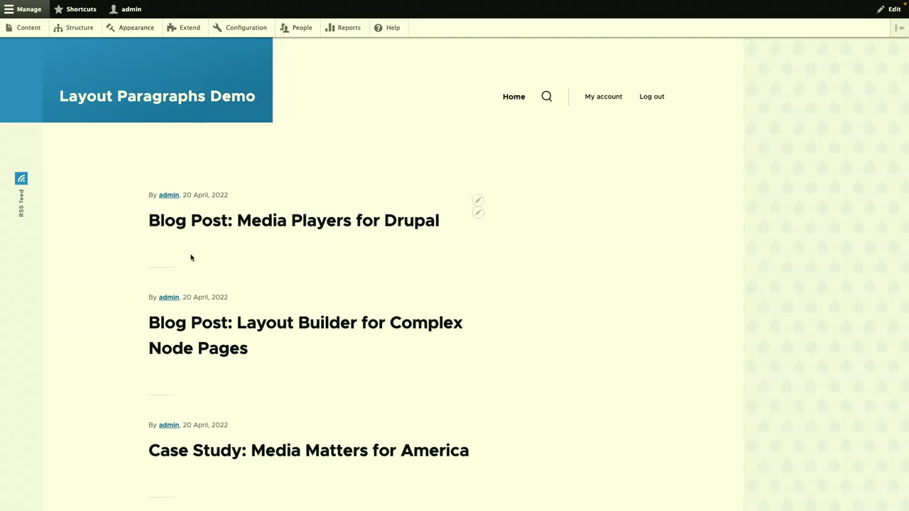
# - Open the WETA.org Redesign article from the site's content list
pyautogui.scroll(-1, 244, 230)
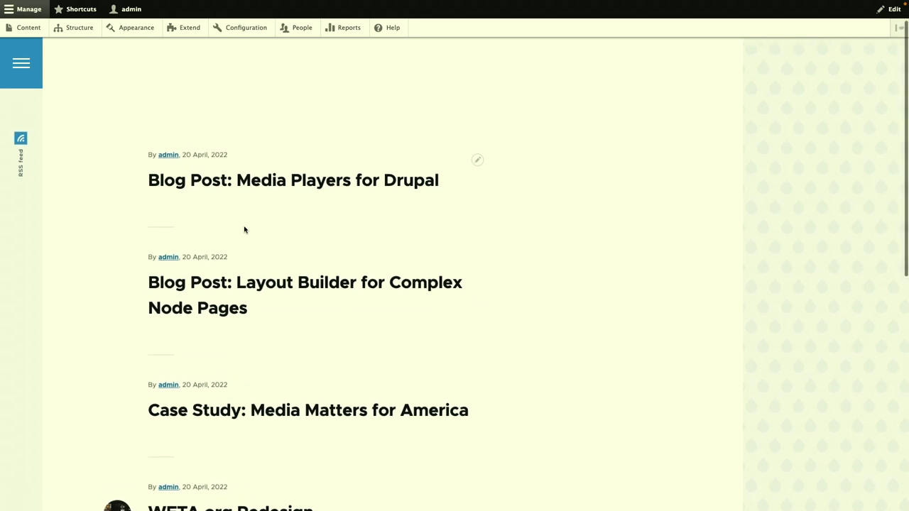
pyautogui.scroll(1, 245, 230)
pyautogui.click(30, 27)
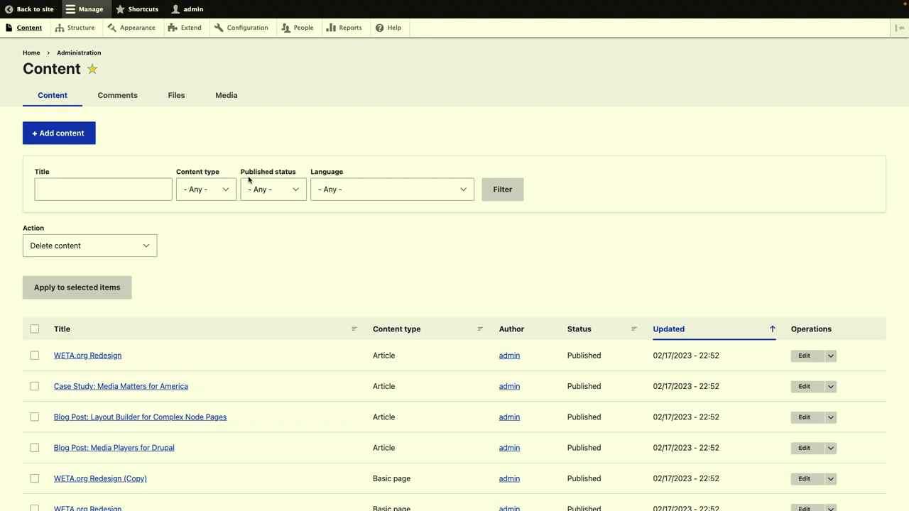
pyautogui.scroll(-2, 126, 375)
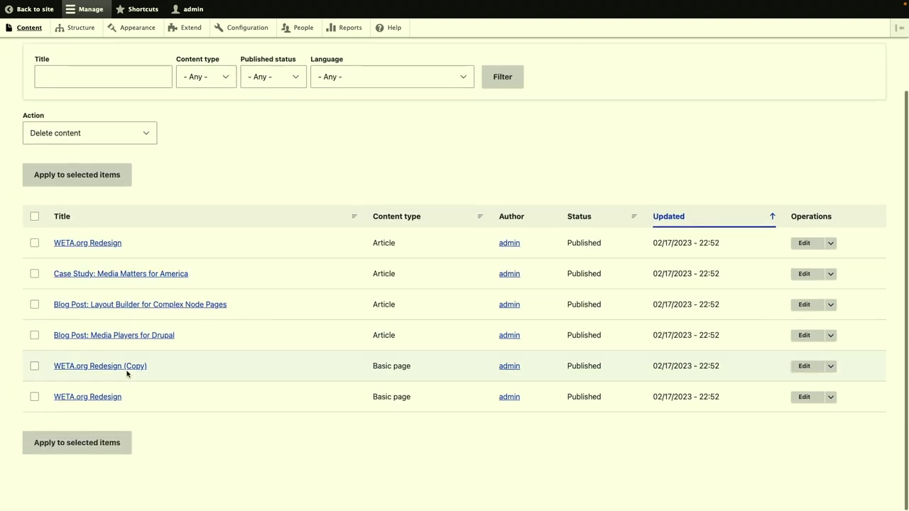
pyautogui.scroll(1, 127, 374)
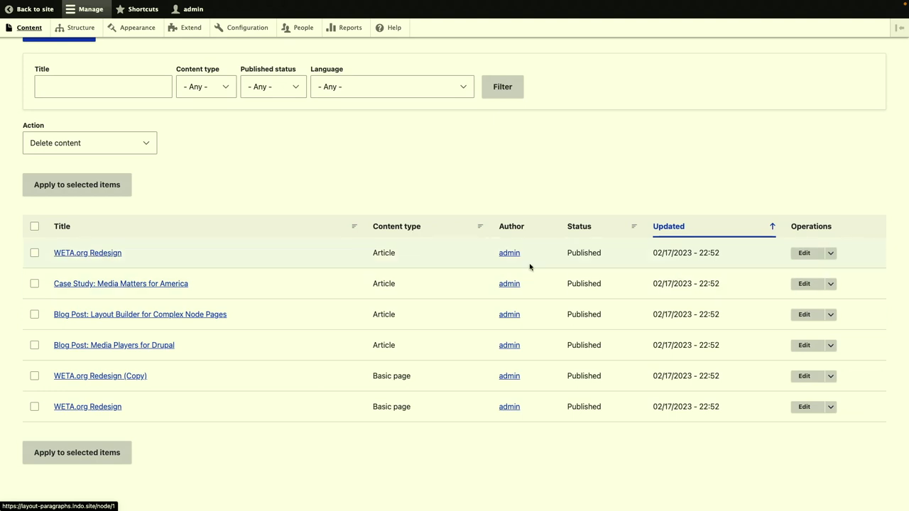
pyautogui.click(93, 254)
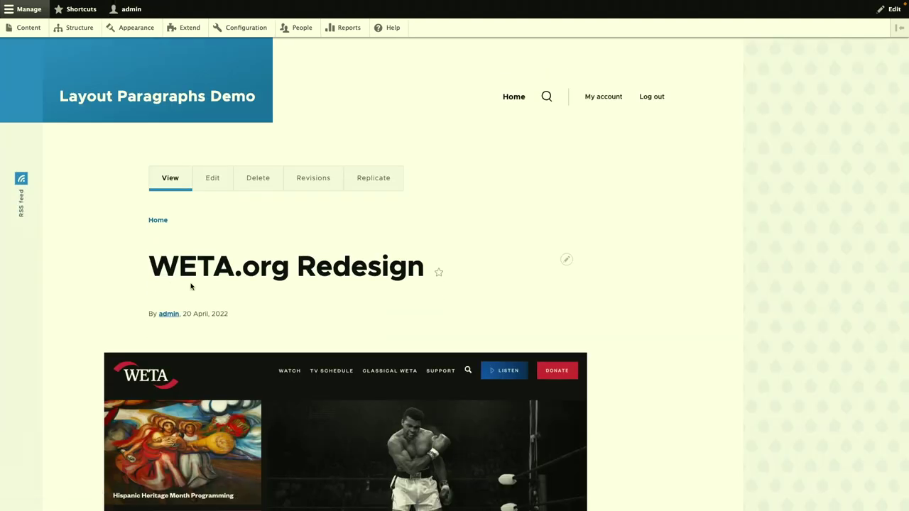
# - Review the WETA.org Redesign article, covering its banner image, body text and tags
pyautogui.scroll(-1, 287, 307)
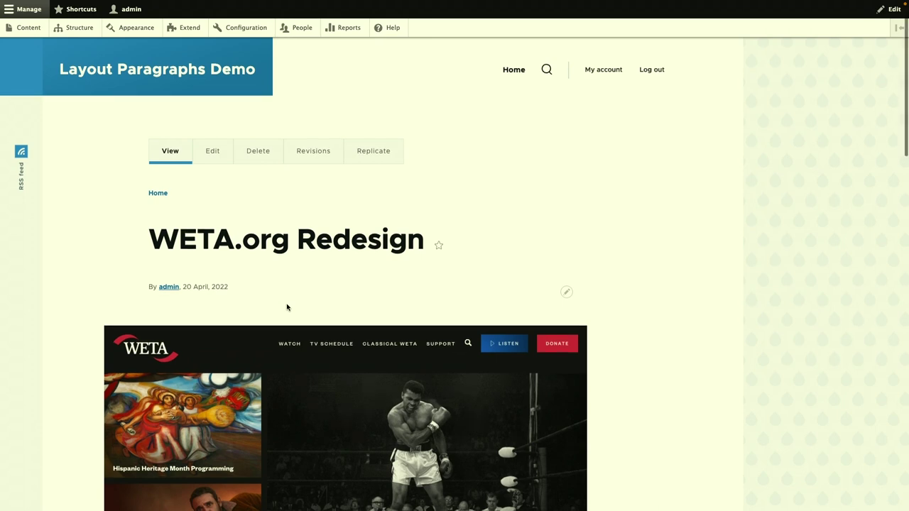
pyautogui.scroll(-5, 287, 307)
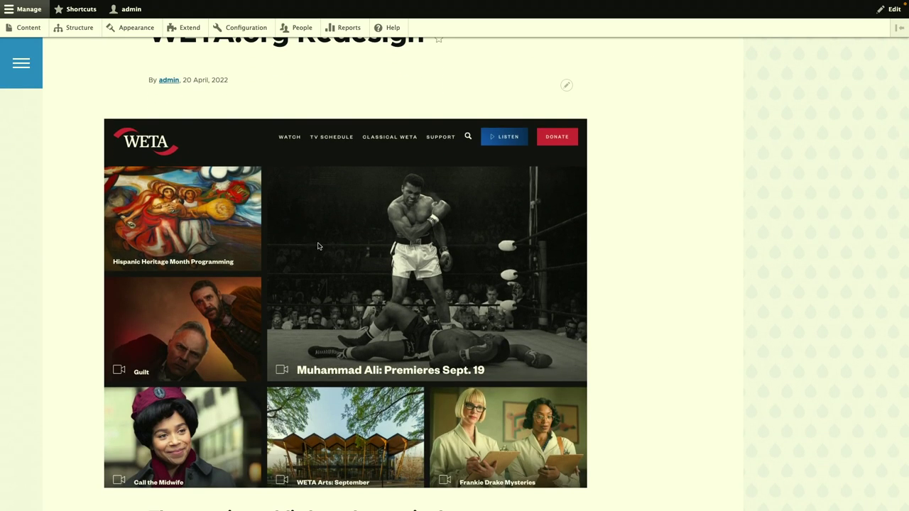
pyautogui.scroll(-1, 319, 241)
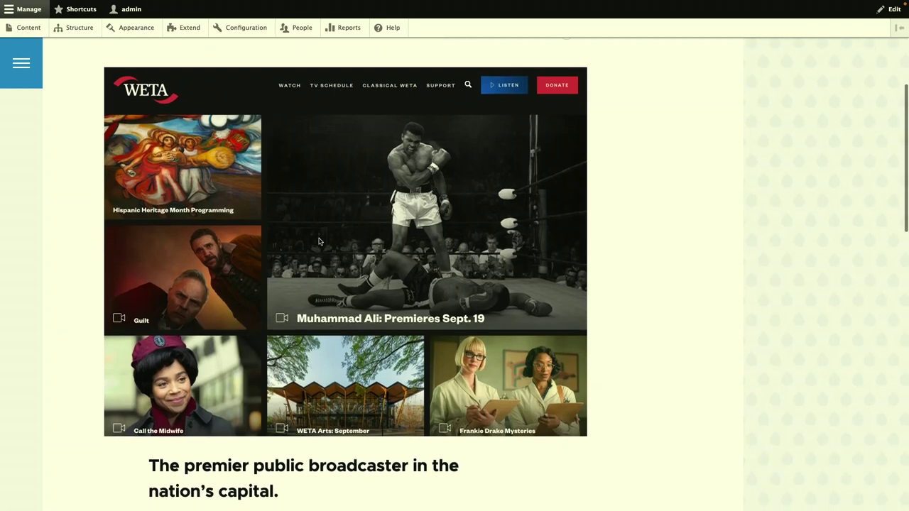
pyautogui.scroll(-1, 319, 242)
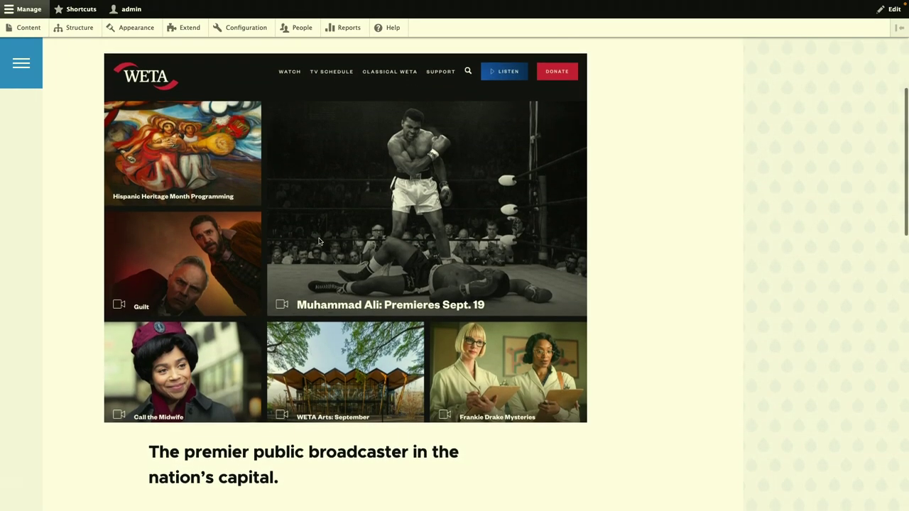
pyautogui.scroll(-5, 319, 241)
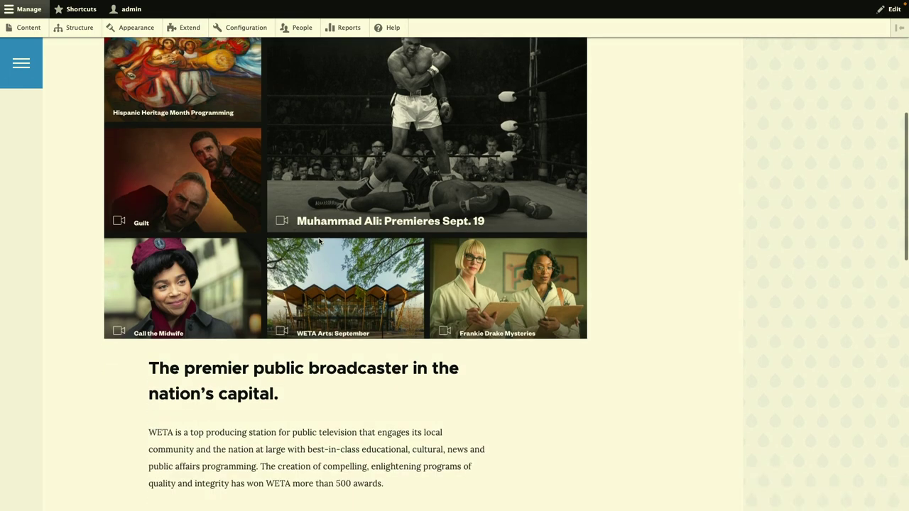
pyautogui.scroll(-5, 319, 242)
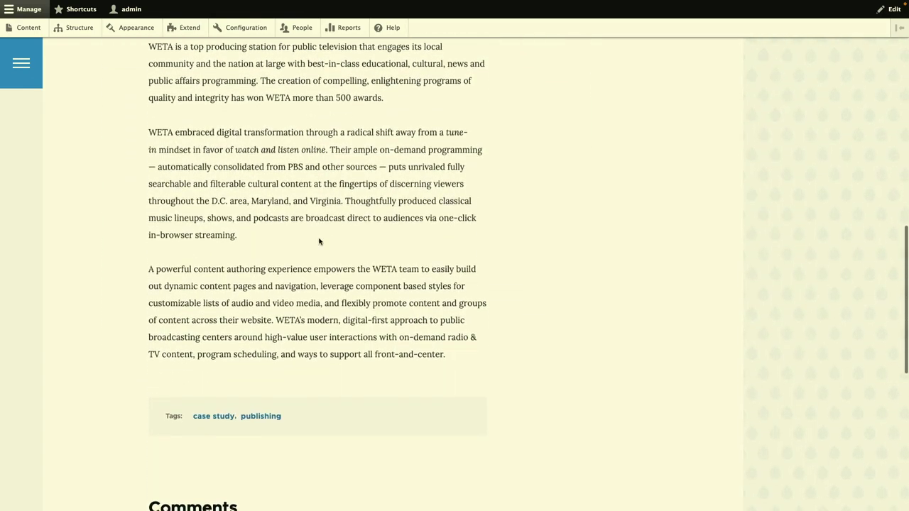
pyautogui.scroll(11, 318, 241)
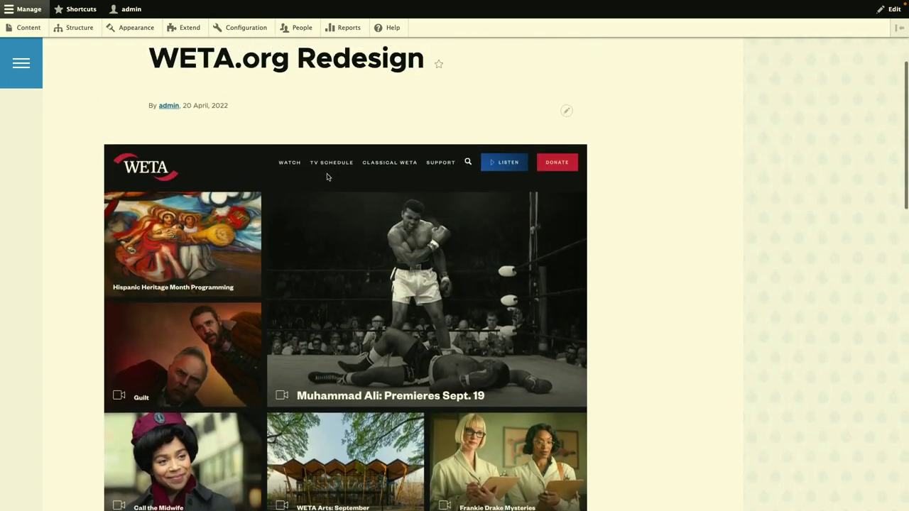
pyautogui.scroll(-8, 264, 263)
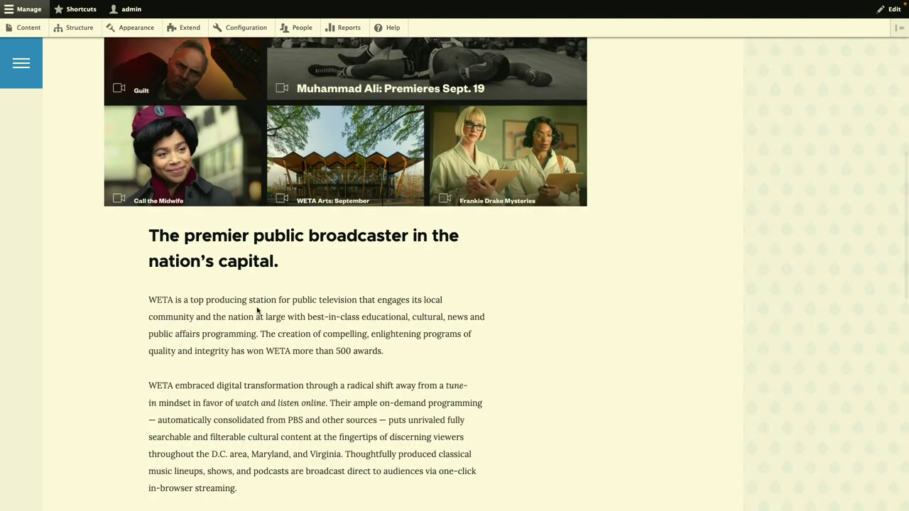
pyautogui.scroll(7, 257, 310)
pyautogui.scroll(2, 257, 310)
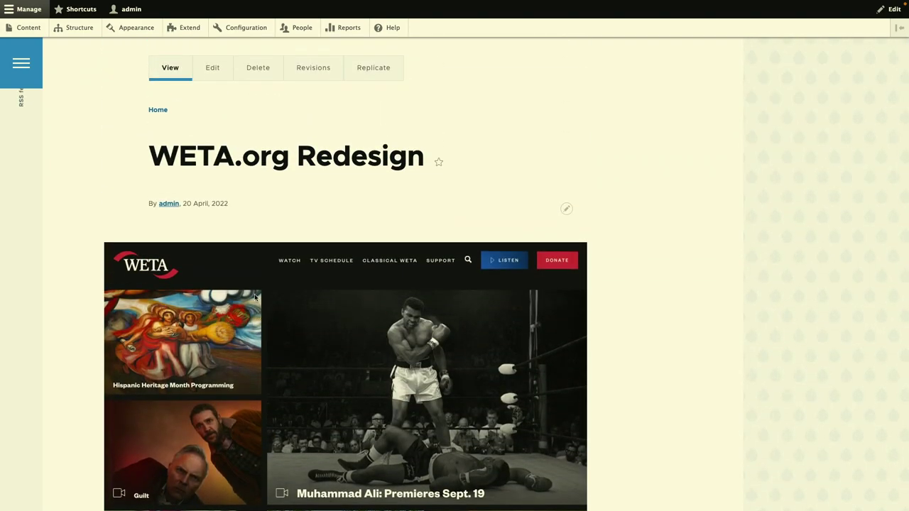
pyautogui.scroll(-1, 263, 266)
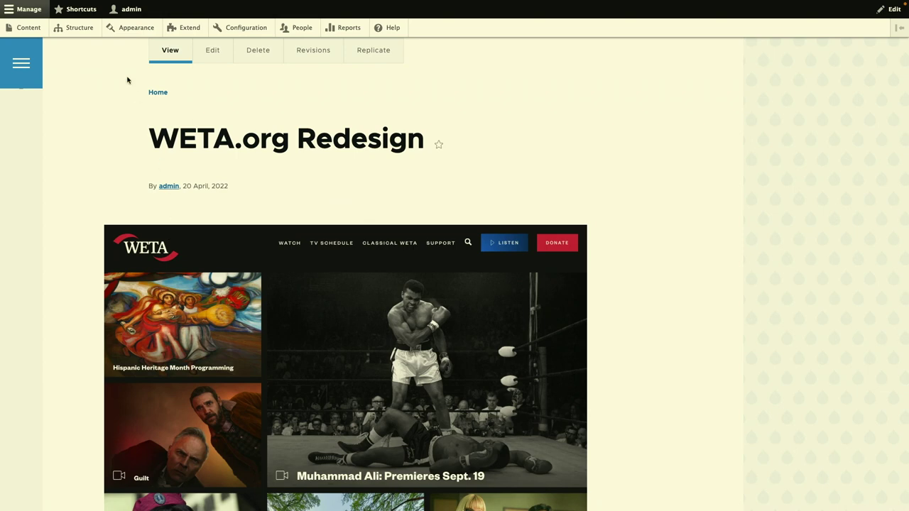
# - Return to the content list and open the WETA.org Redesign basic page
pyautogui.click(33, 30)
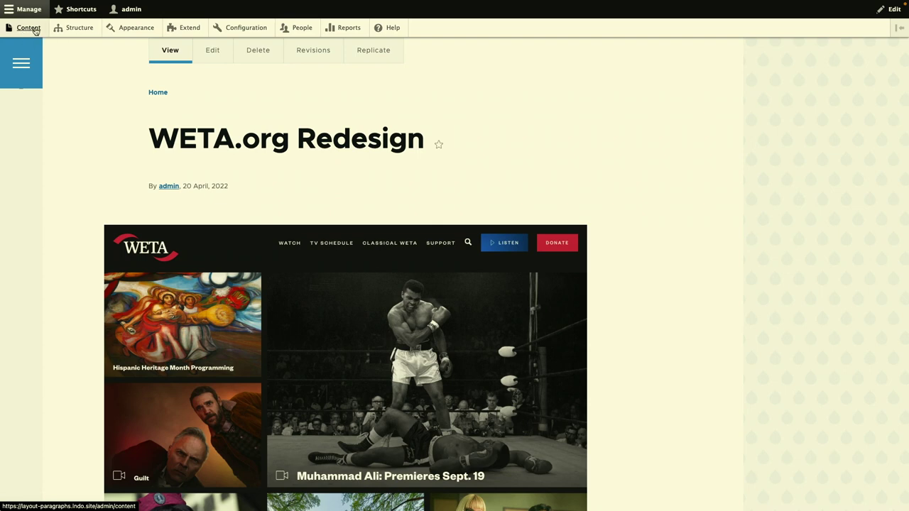
pyautogui.scroll(-2, 351, 300)
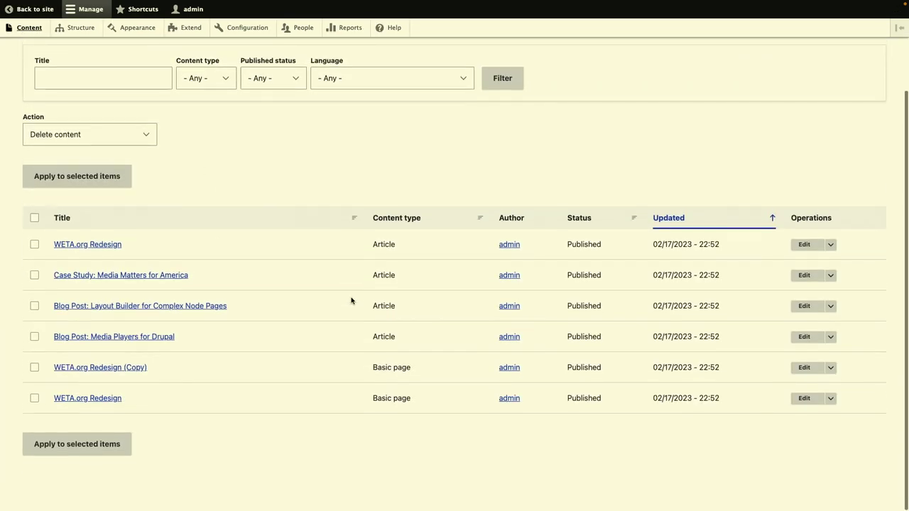
pyautogui.click(63, 402)
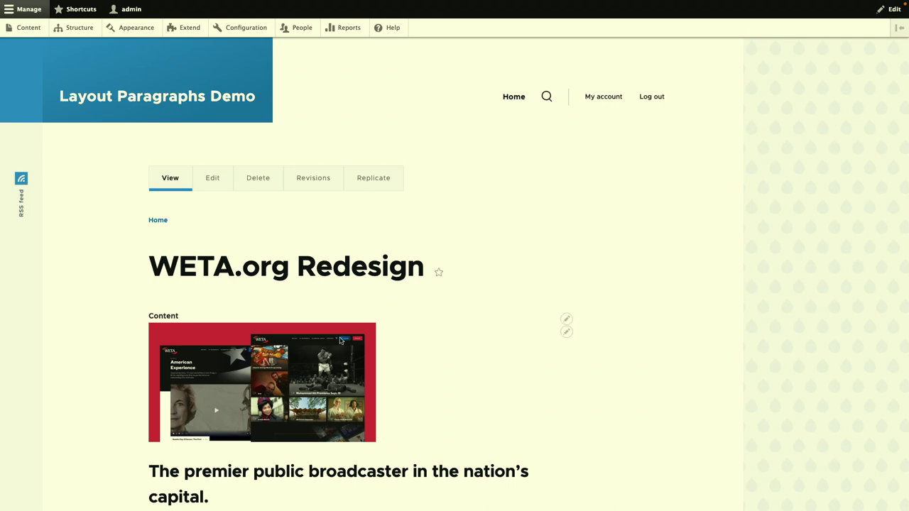
# - Examine the basic page's mix of images and text sections, and advance through the slides of its image carousel
pyautogui.scroll(-3, 356, 290)
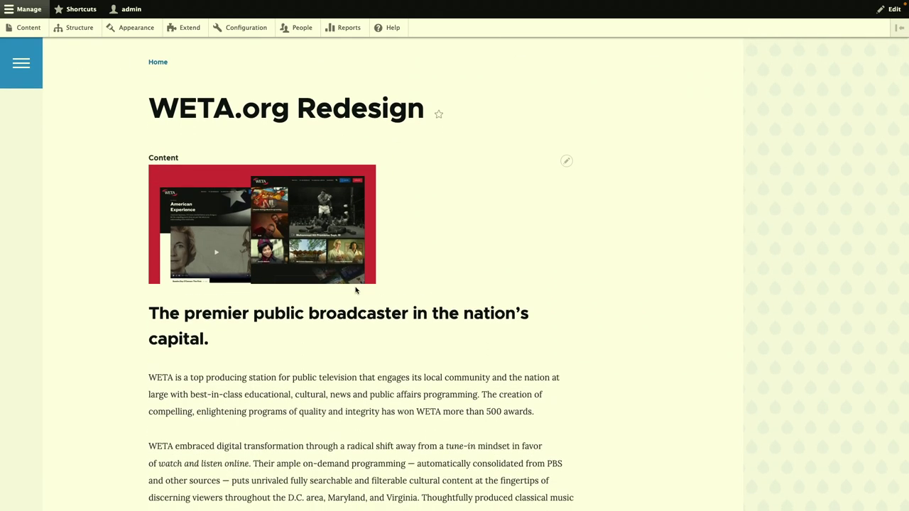
pyautogui.scroll(3, 355, 290)
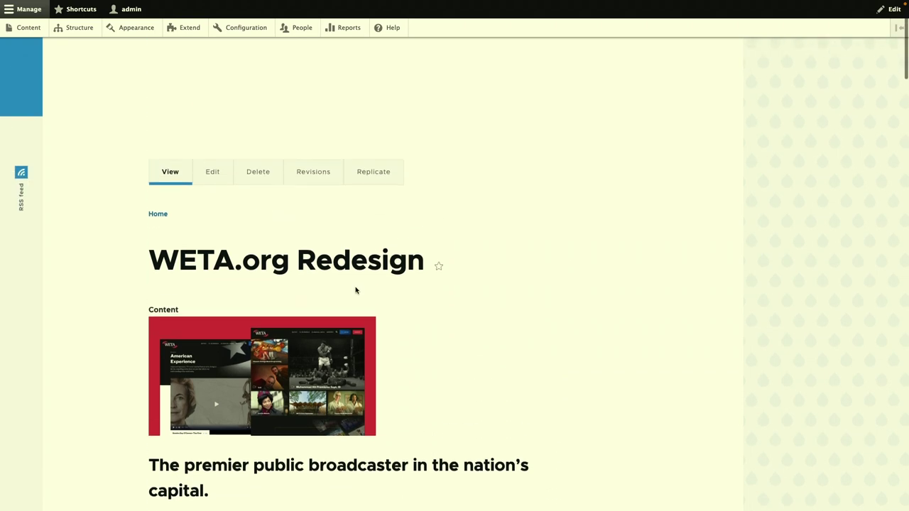
pyautogui.scroll(-3, 356, 290)
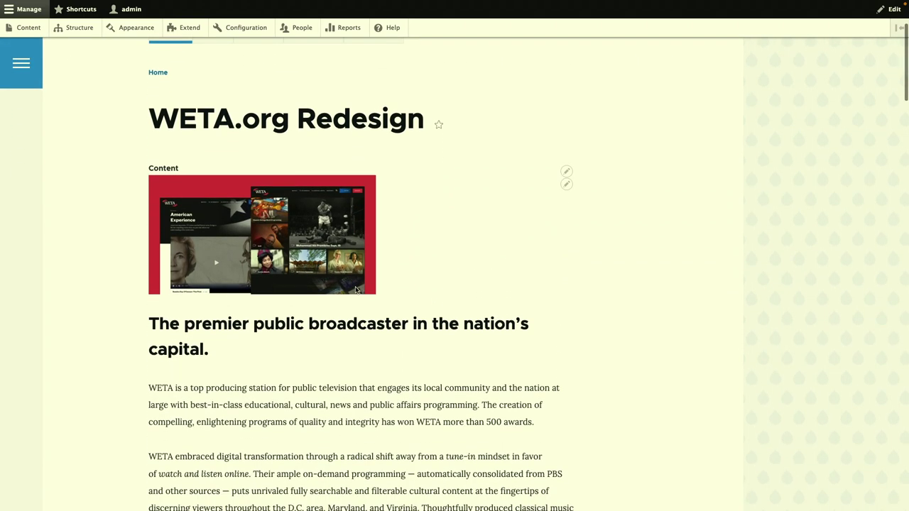
pyautogui.scroll(-5, 355, 290)
pyautogui.scroll(-6, 355, 290)
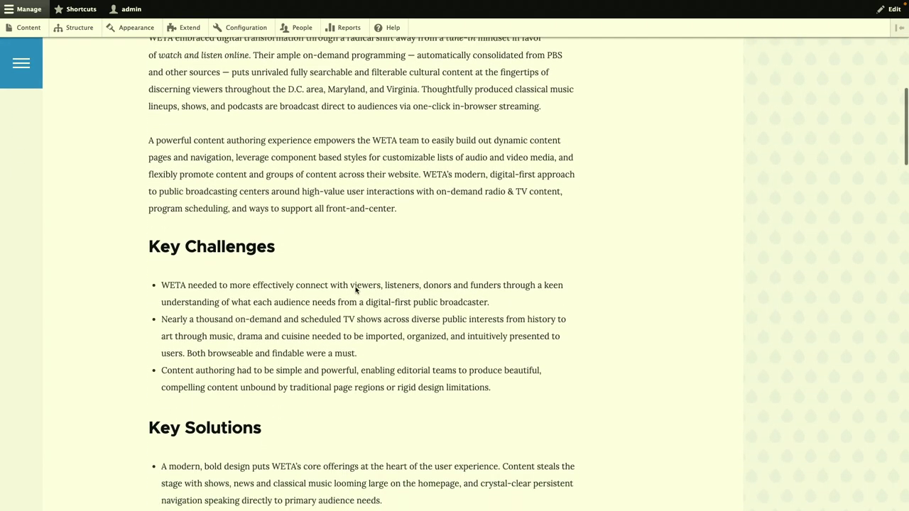
pyautogui.scroll(-7, 355, 287)
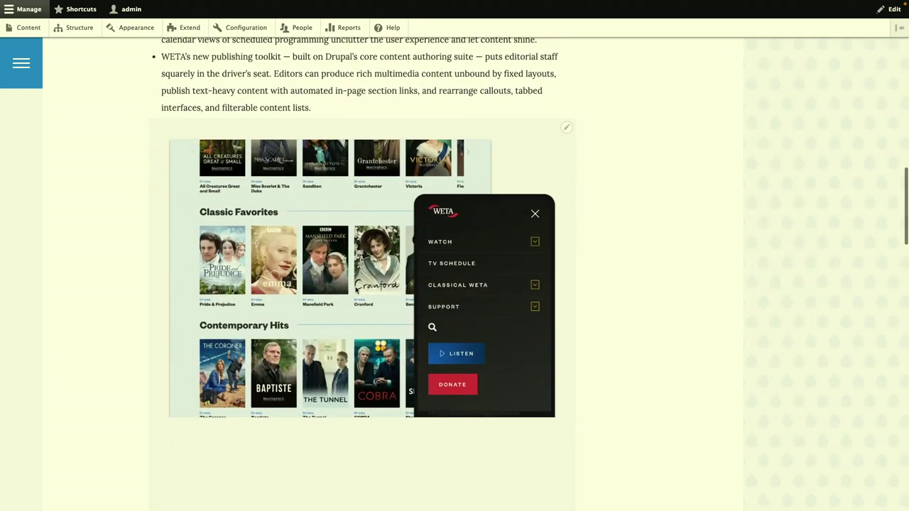
pyautogui.click(201, 257)
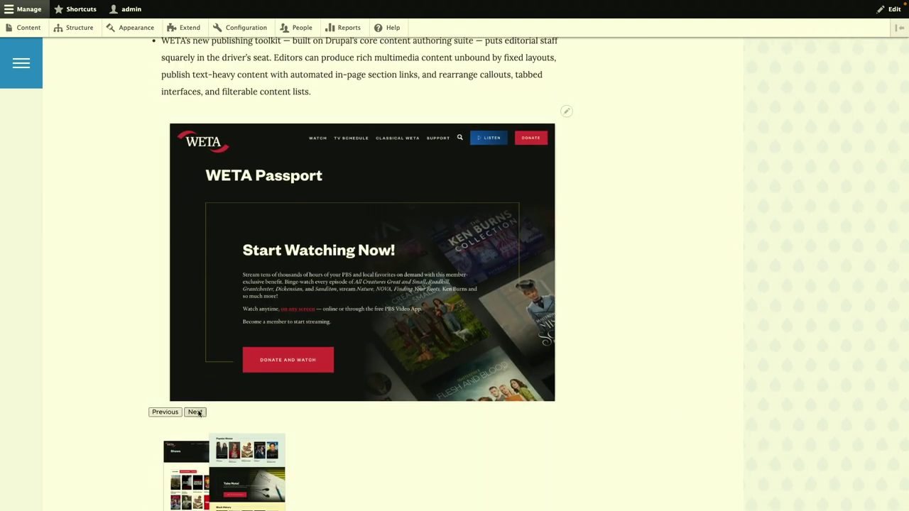
pyautogui.click(199, 412)
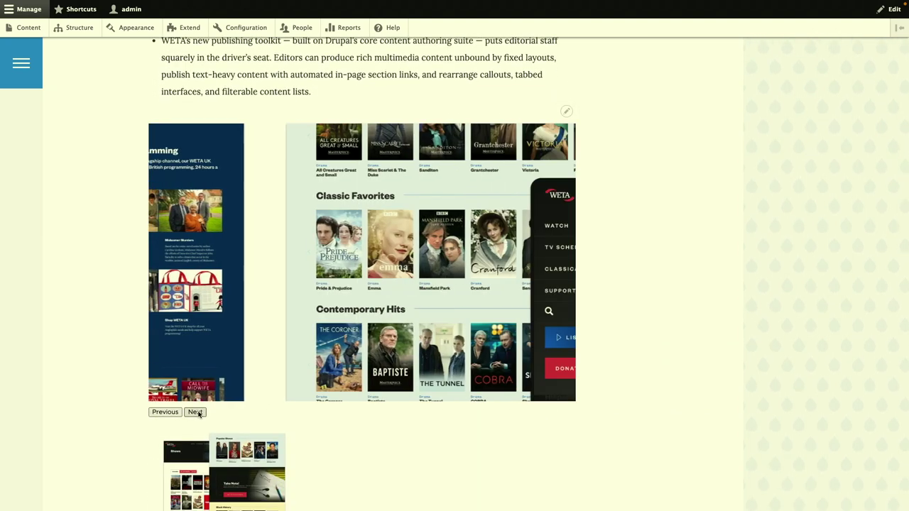
pyautogui.scroll(-9, 198, 409)
pyautogui.scroll(-10, 198, 409)
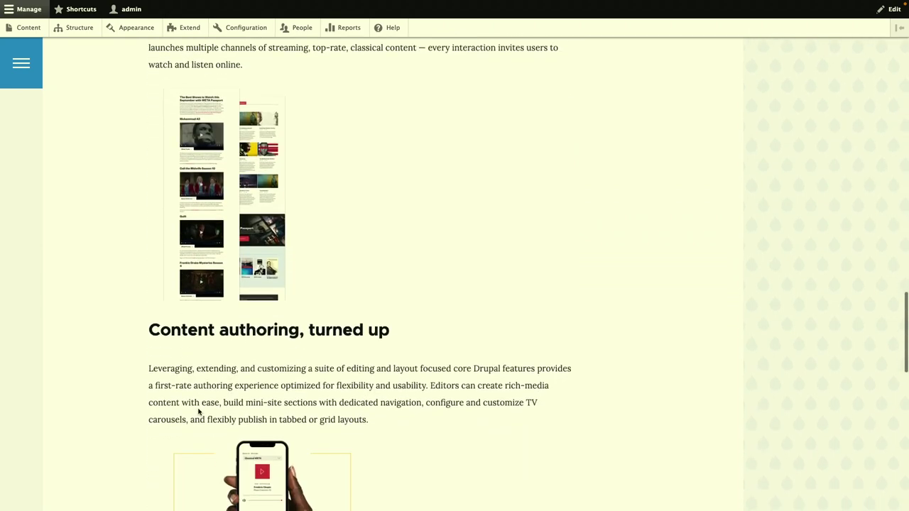
# - Open the WETA.org Redesign basic page for editing
pyautogui.scroll(12, 198, 409)
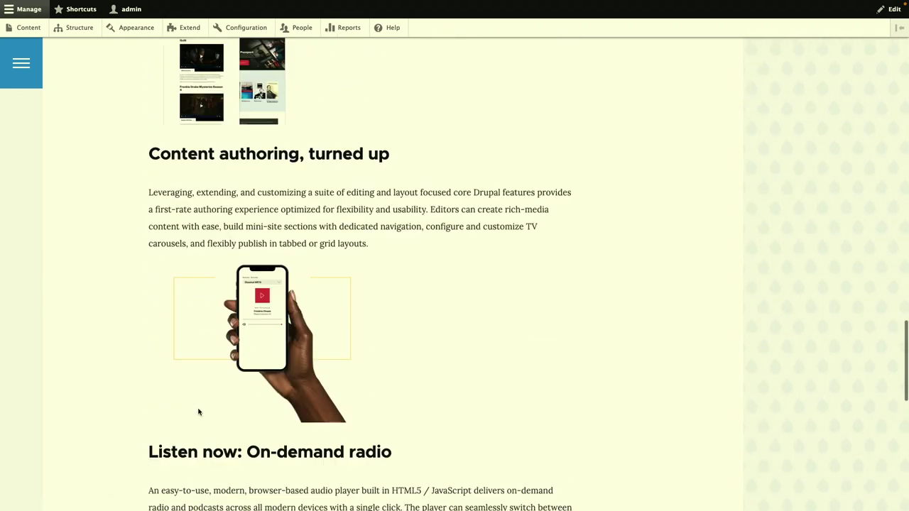
pyautogui.scroll(8, 198, 409)
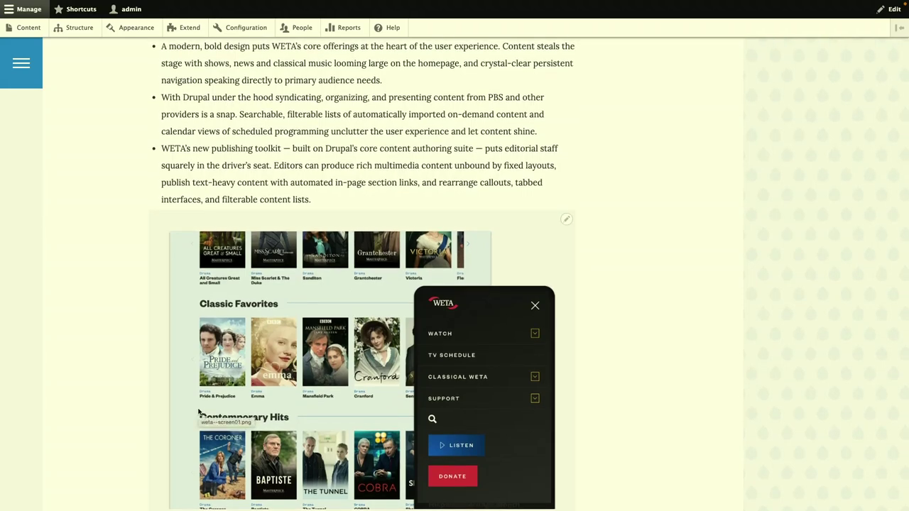
pyautogui.scroll(10, 198, 413)
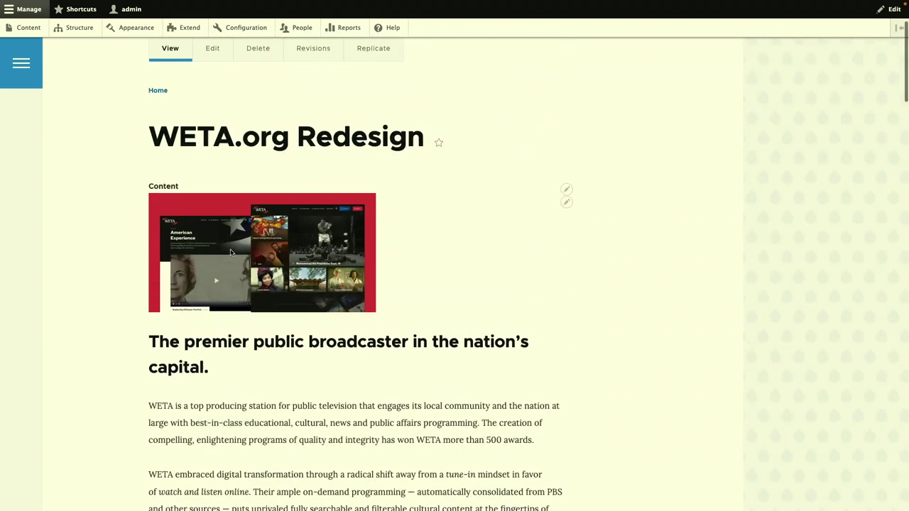
pyautogui.click(213, 186)
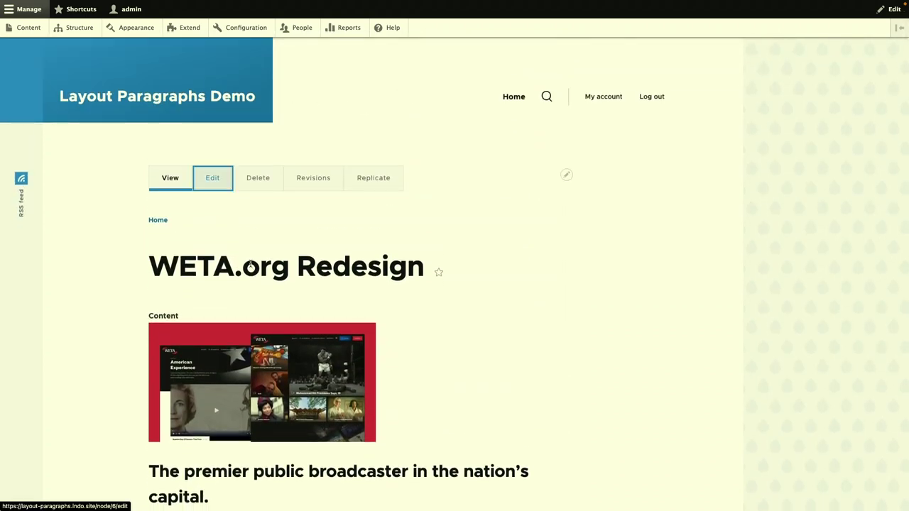
# - Examine the Image and Text paragraphs in the Content field of the page's edit form
pyautogui.scroll(-7, 251, 264)
pyautogui.scroll(3, 250, 261)
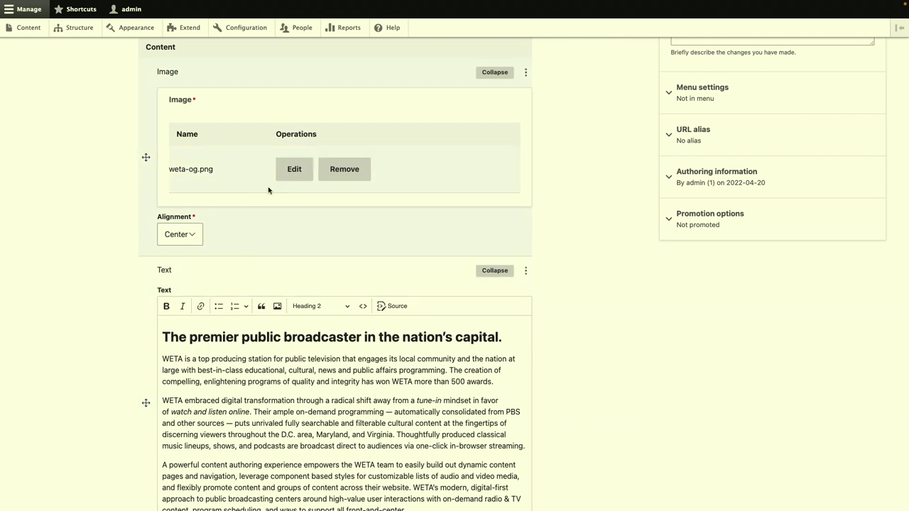
pyautogui.scroll(3, 268, 190)
pyautogui.scroll(-2, 268, 191)
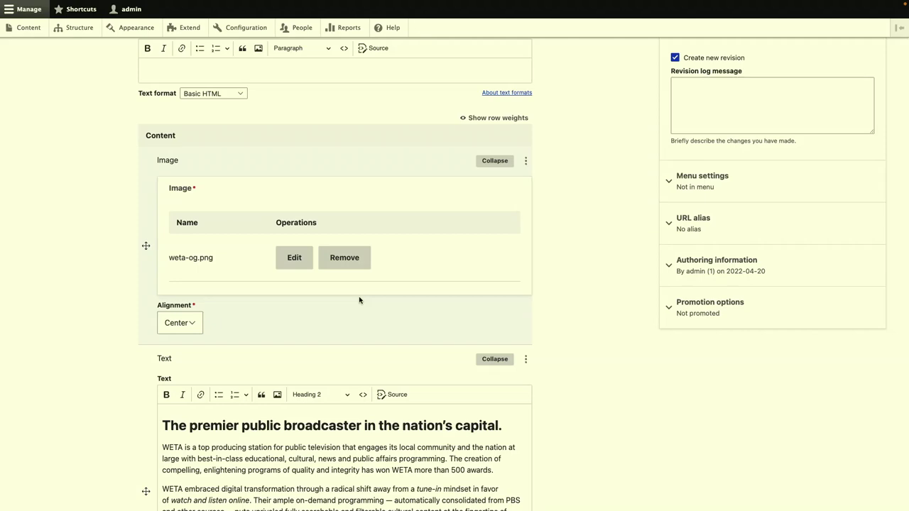
pyautogui.scroll(-5, 359, 299)
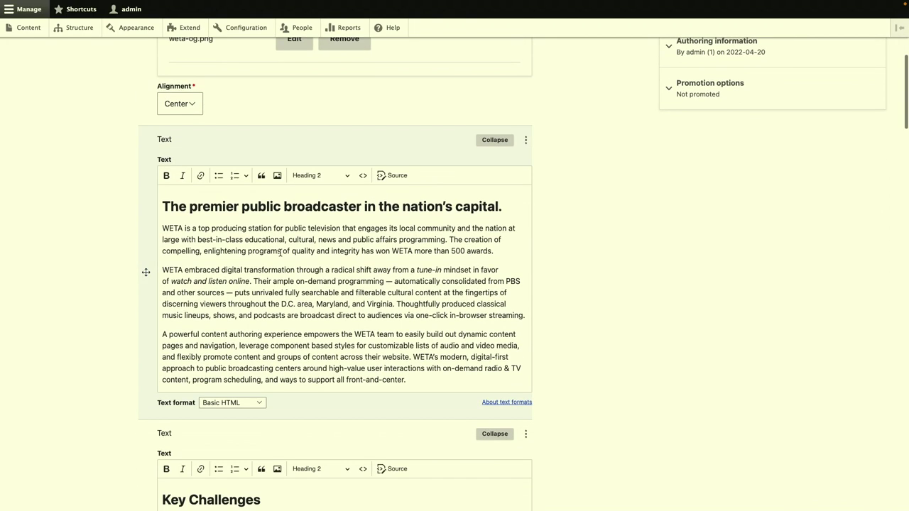
pyautogui.scroll(-12, 249, 243)
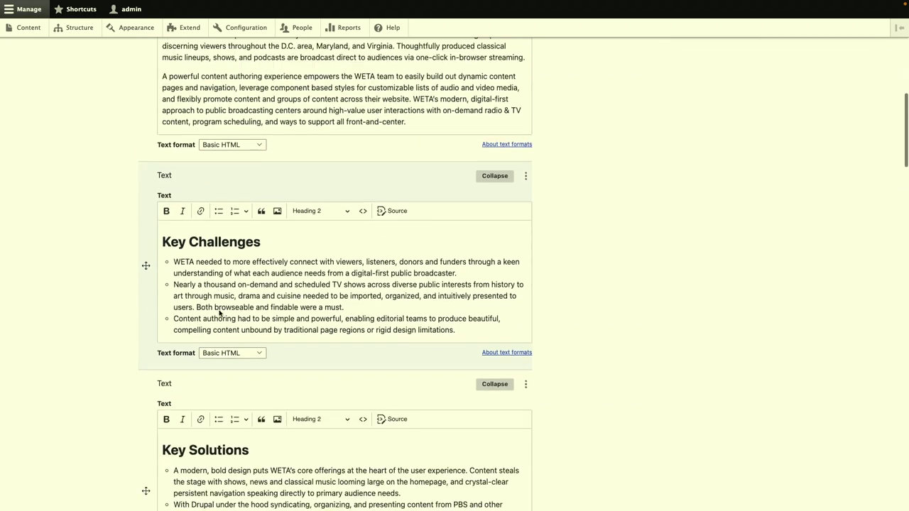
pyautogui.scroll(-6, 219, 313)
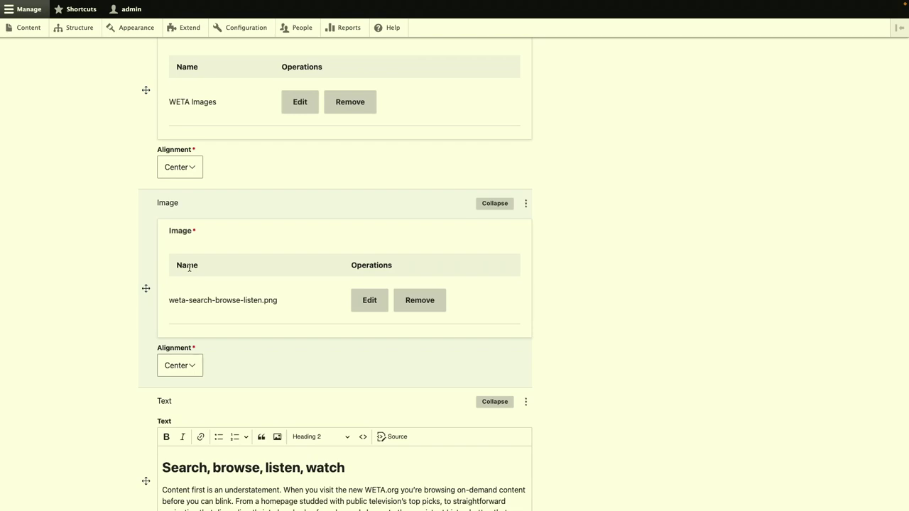
# - Add a Text paragraph reading "New text" to the Content field and move it directly below the "Content authoring, turned up" text
pyautogui.scroll(-20, 188, 267)
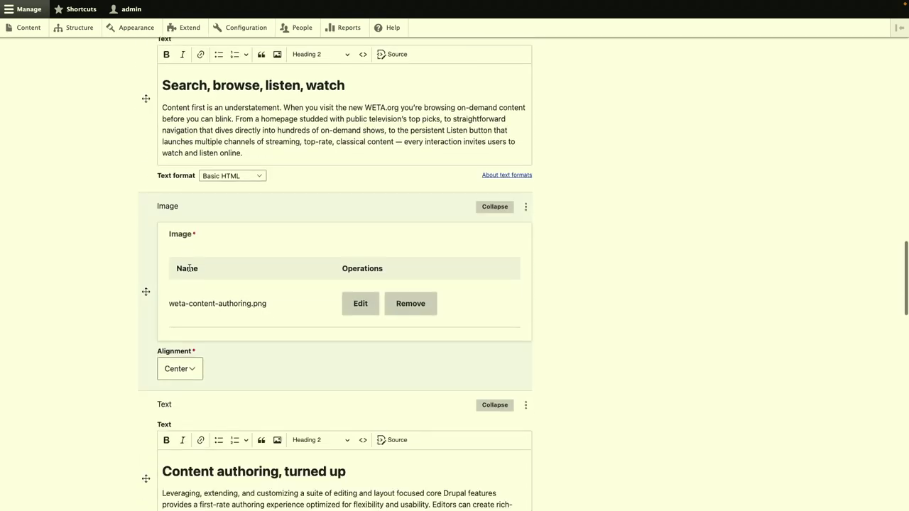
pyautogui.scroll(-10, 189, 267)
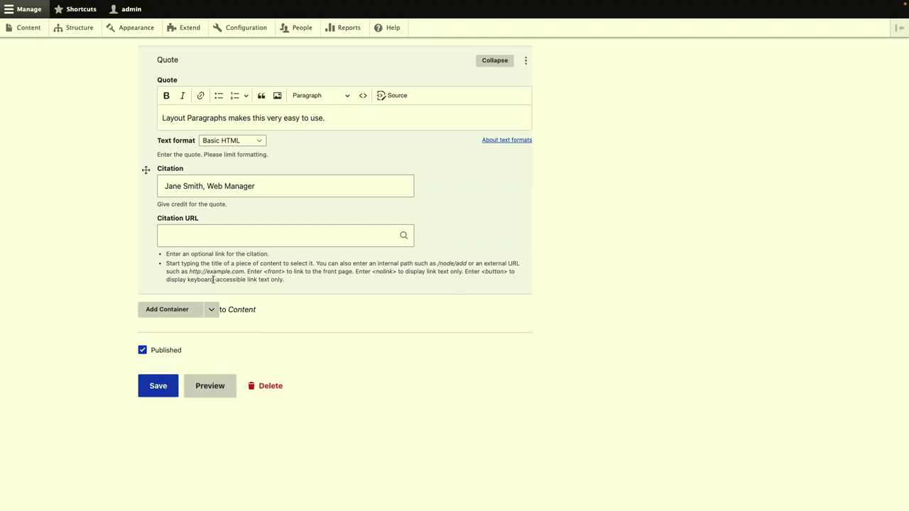
pyautogui.click(211, 310)
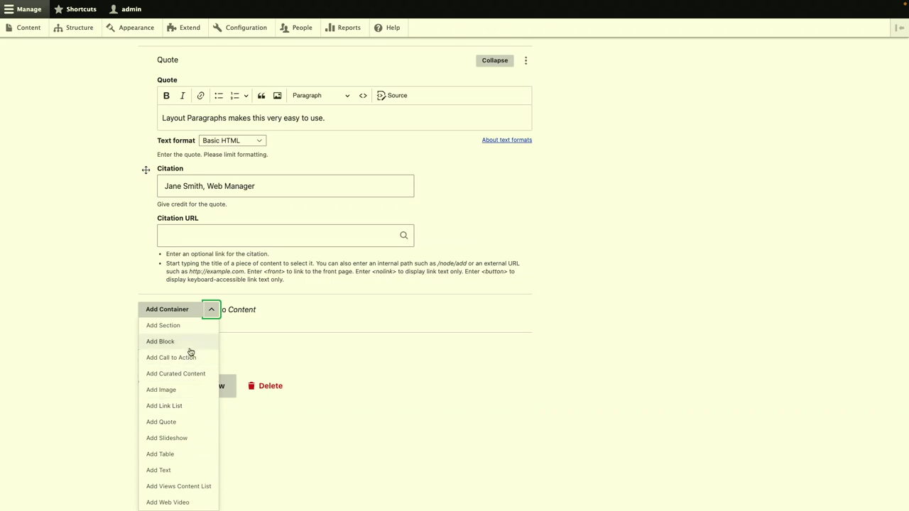
pyautogui.click(177, 469)
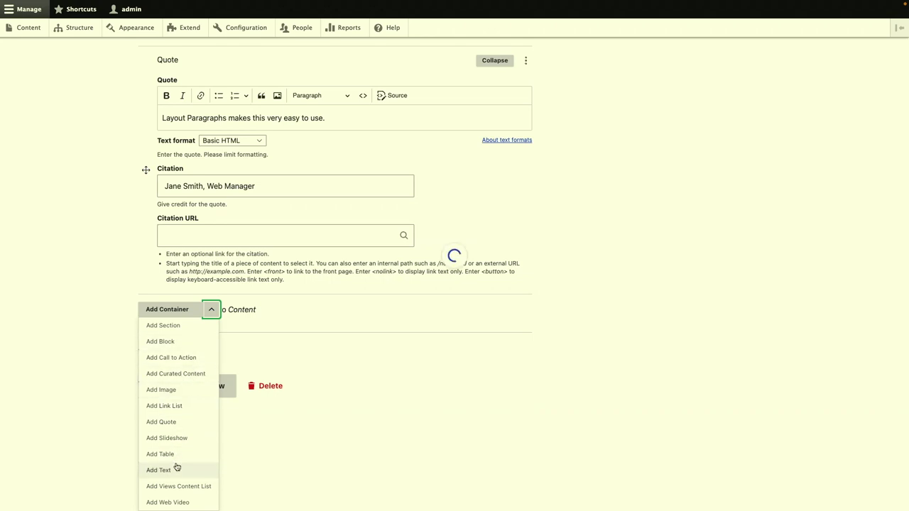
pyautogui.click(274, 366)
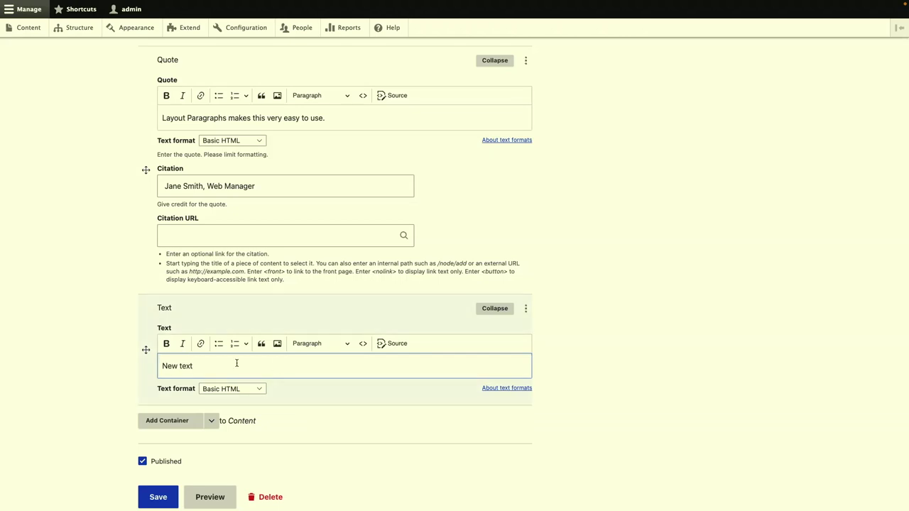
pyautogui.moveTo(146, 350); pyautogui.dragTo(150, 148)
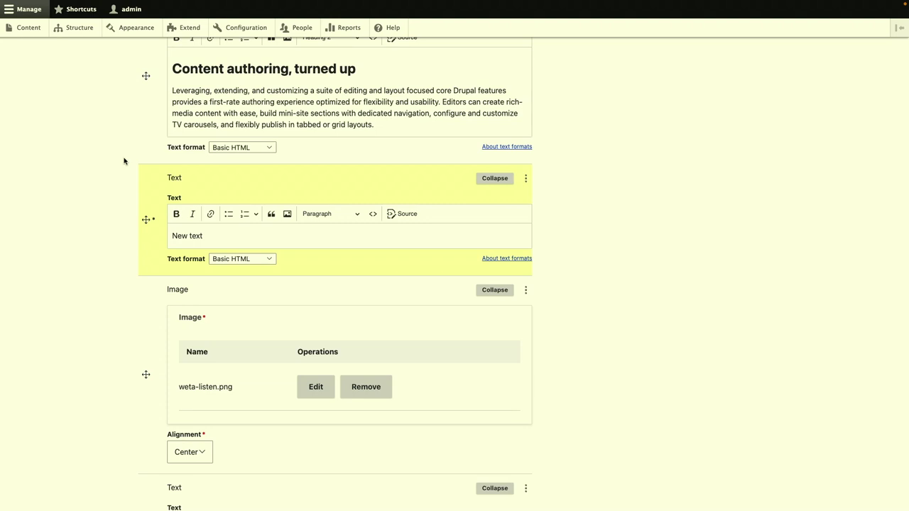
# - Add a two-column Container paragraph at the end of the Content field, below the Quote
pyautogui.scroll(-12, 96, 167)
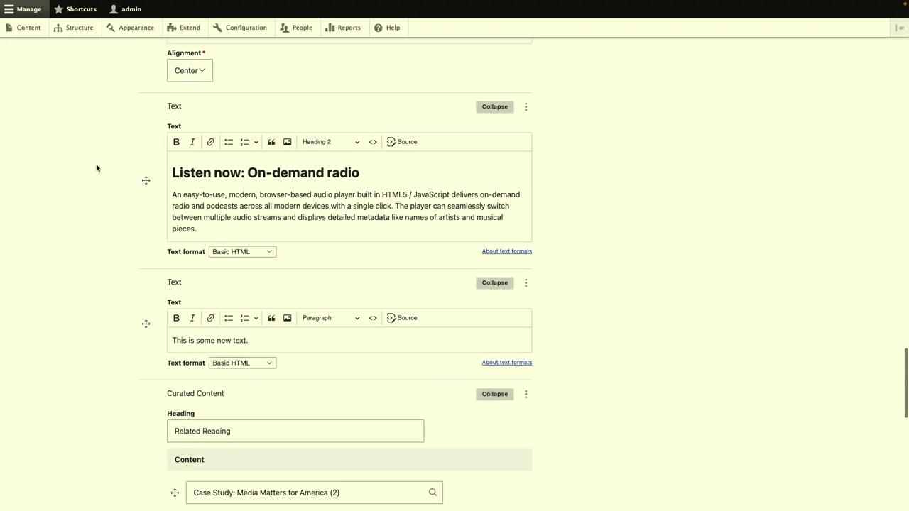
pyautogui.scroll(-5, 97, 167)
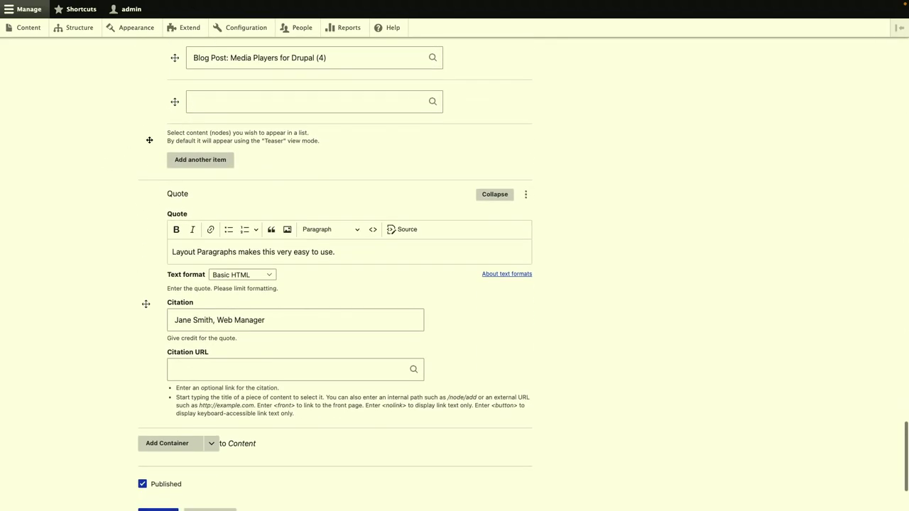
pyautogui.scroll(-4, 203, 184)
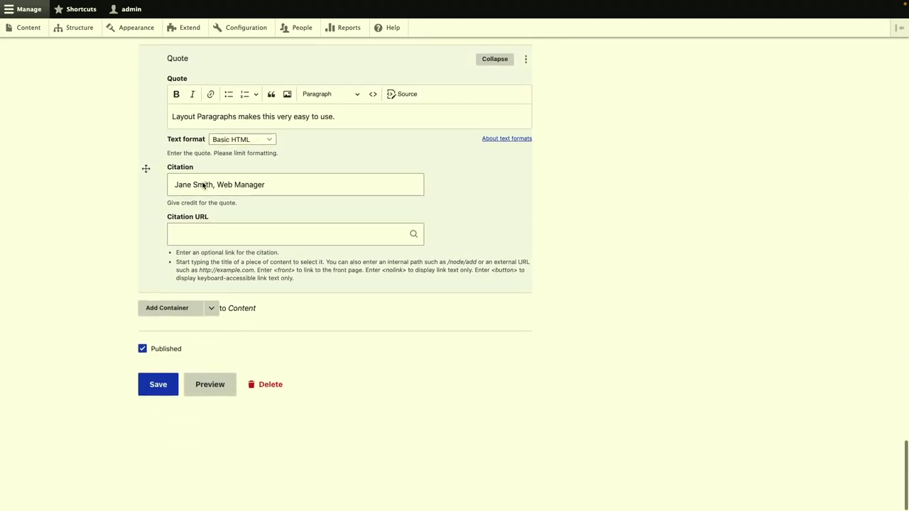
pyautogui.click(211, 308)
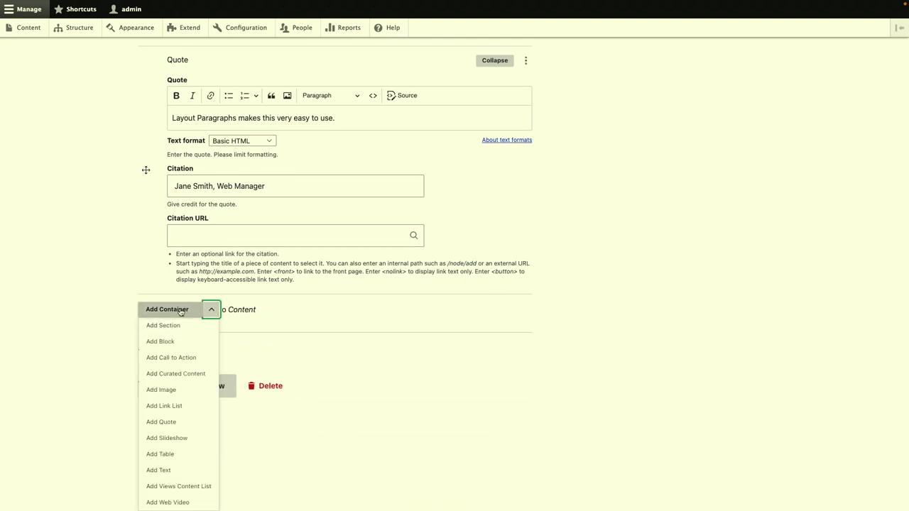
pyautogui.click(180, 310)
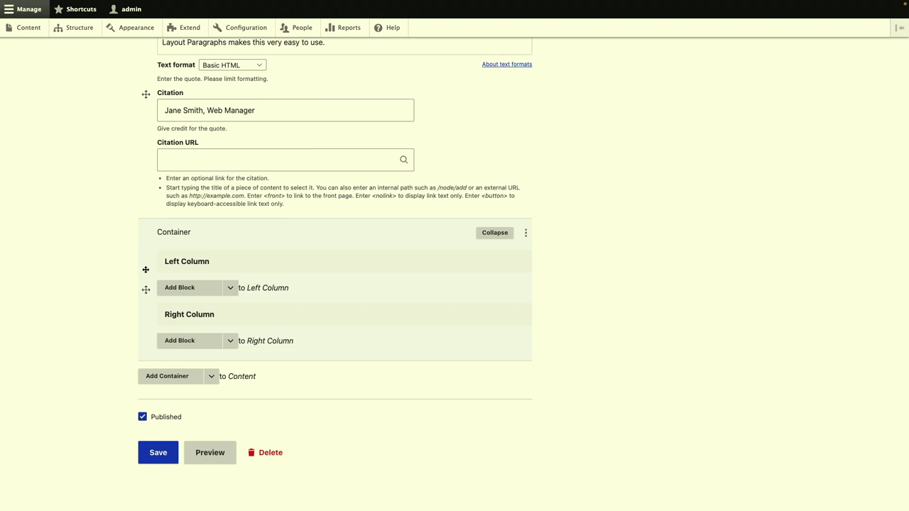
# - Add a Text paragraph reading "Left" to the container's Left Column
pyautogui.click(224, 292)
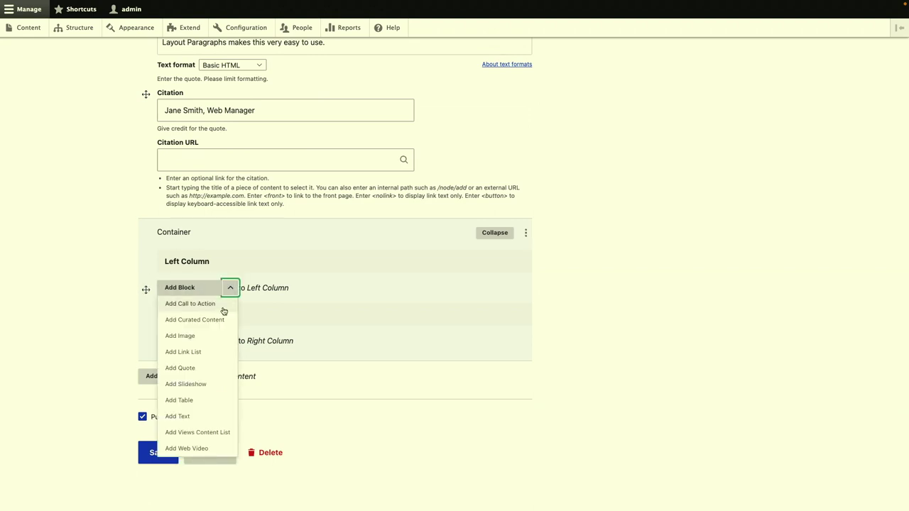
pyautogui.click(190, 418)
pyautogui.click(214, 340)
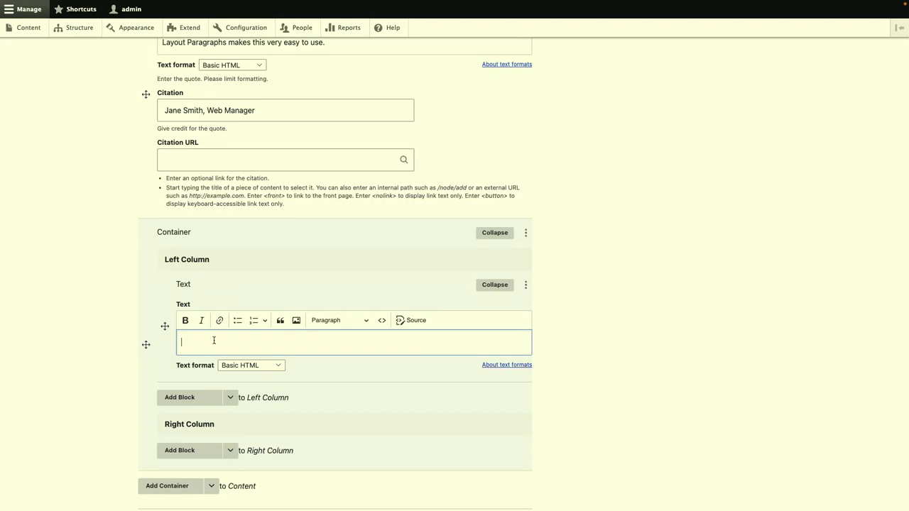
# - Add a Text paragraph reading "Right" to the container's Right Column
pyautogui.click(230, 451)
pyautogui.scroll(-3, 231, 426)
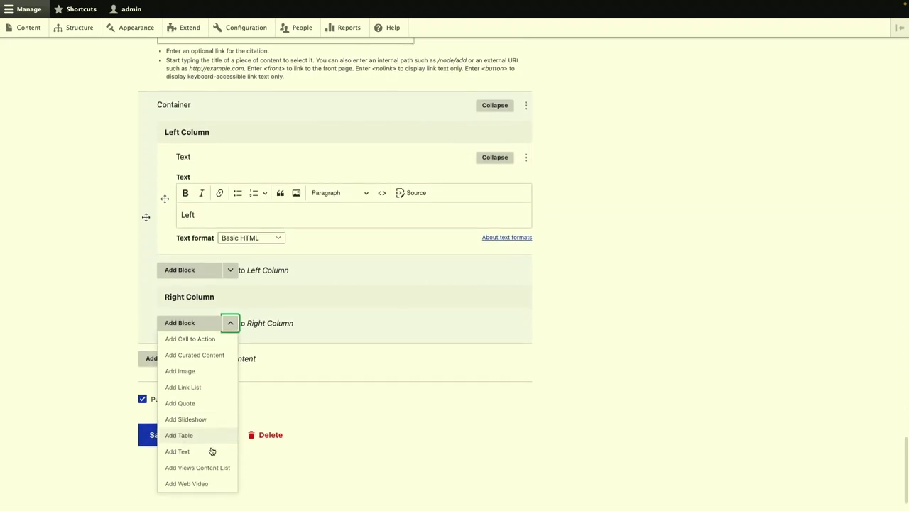
pyautogui.click(210, 452)
pyautogui.click(208, 379)
pyautogui.write('Rigfht')
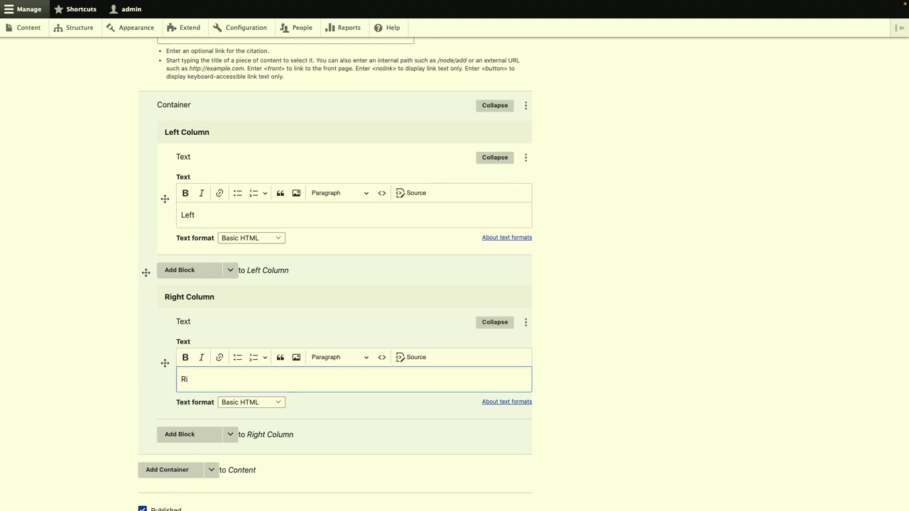
pyautogui.click(439, 342)
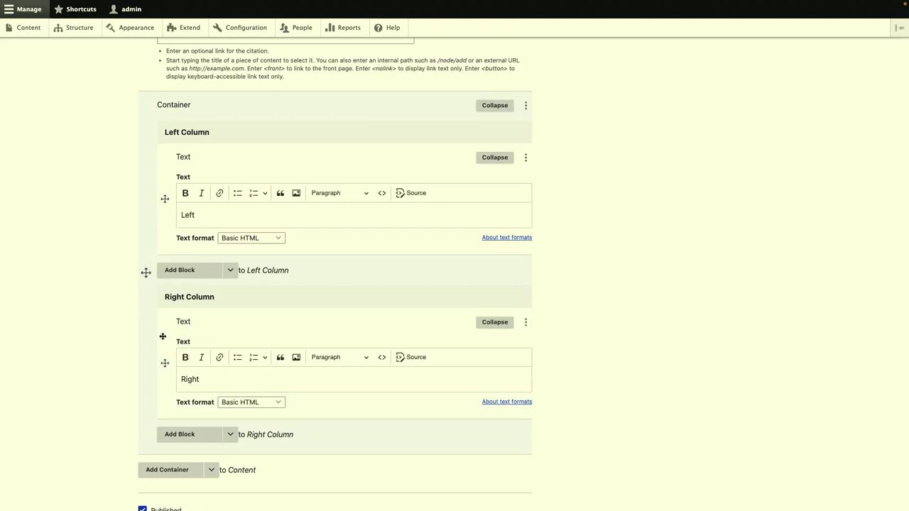
pyautogui.click(165, 363)
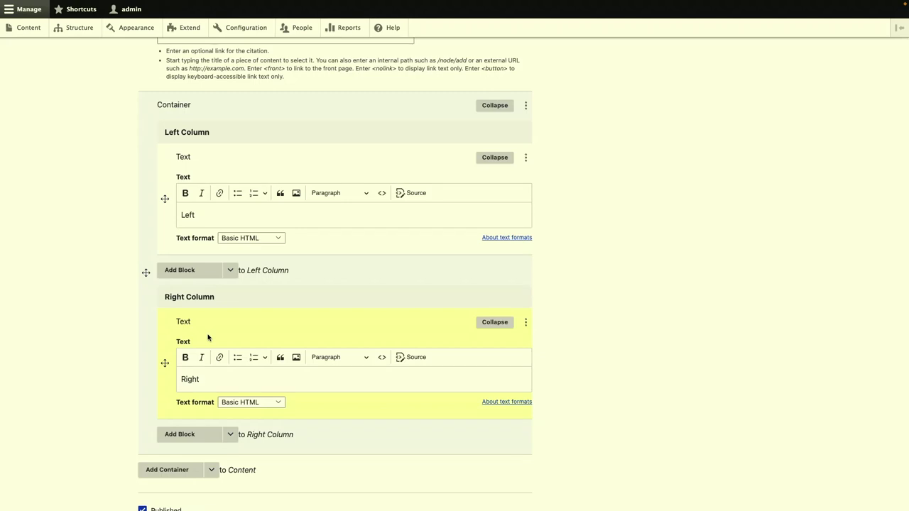
# - Leave the edit form without saving and open the form display settings of the Basic page content type
pyautogui.scroll(5, 208, 338)
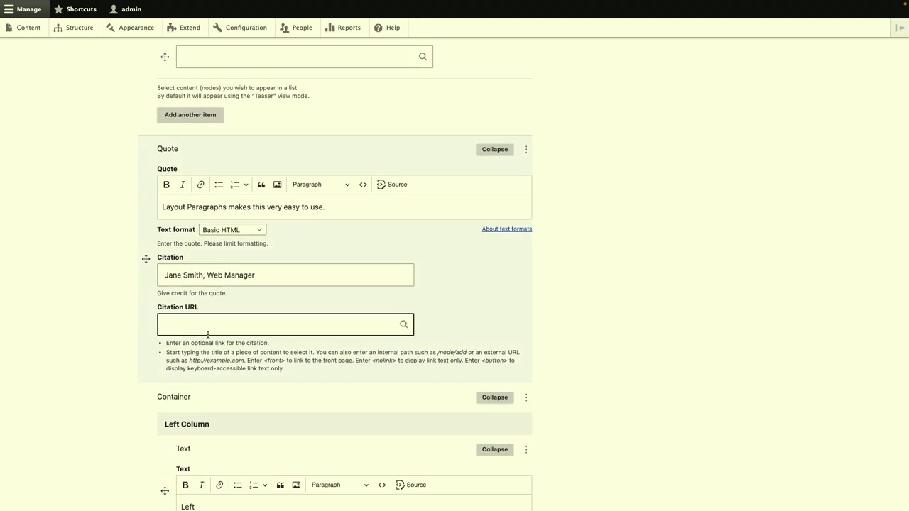
pyautogui.scroll(3, 208, 333)
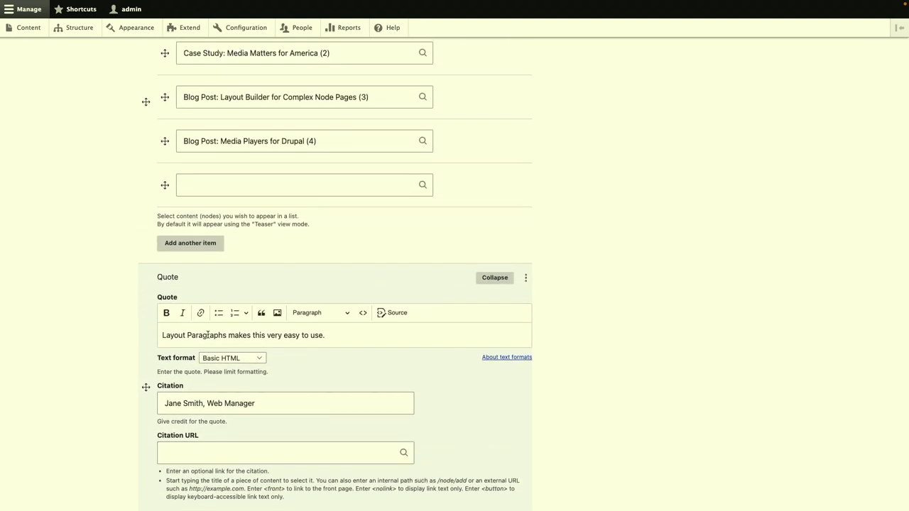
pyautogui.scroll(15, 208, 338)
pyautogui.scroll(10, 208, 338)
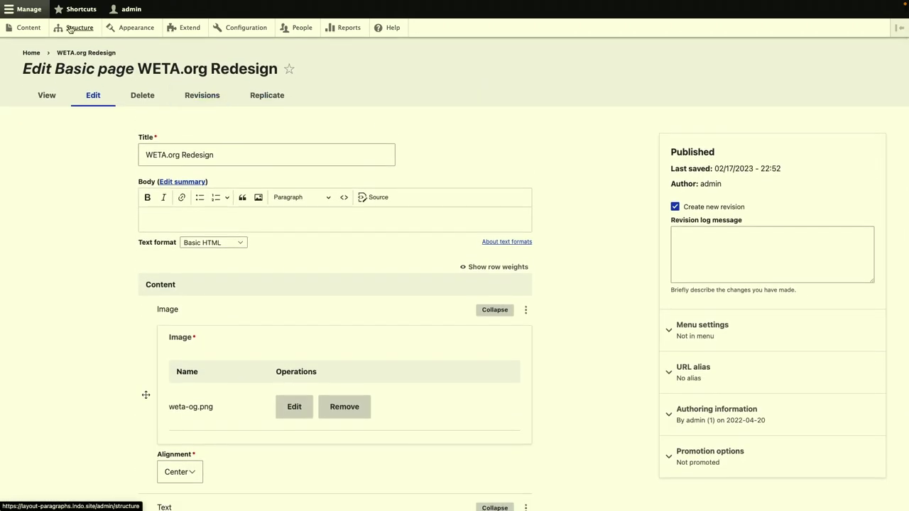
pyautogui.click(74, 28)
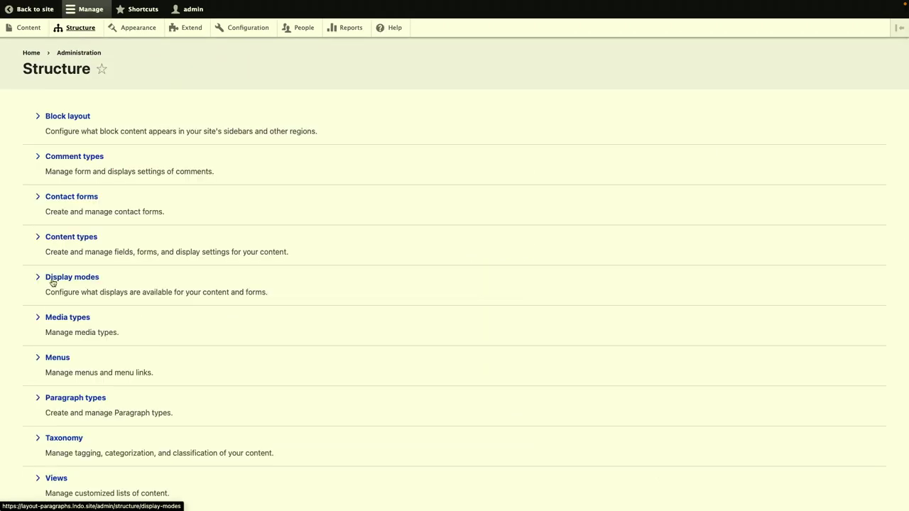
pyautogui.scroll(-2, 74, 353)
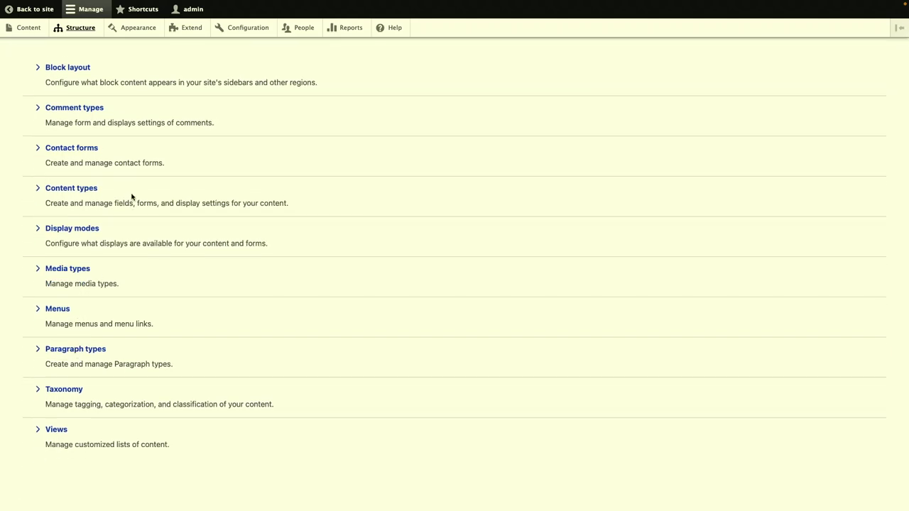
pyautogui.click(78, 189)
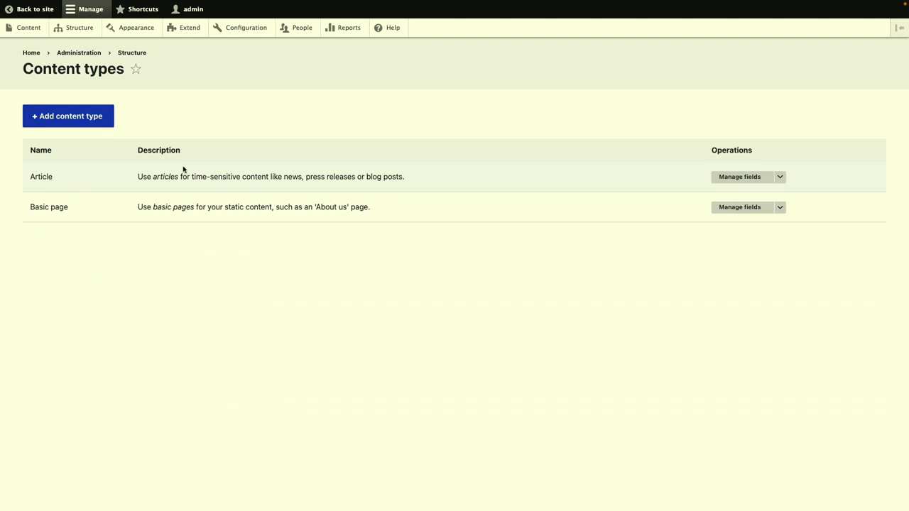
pyautogui.click(779, 207)
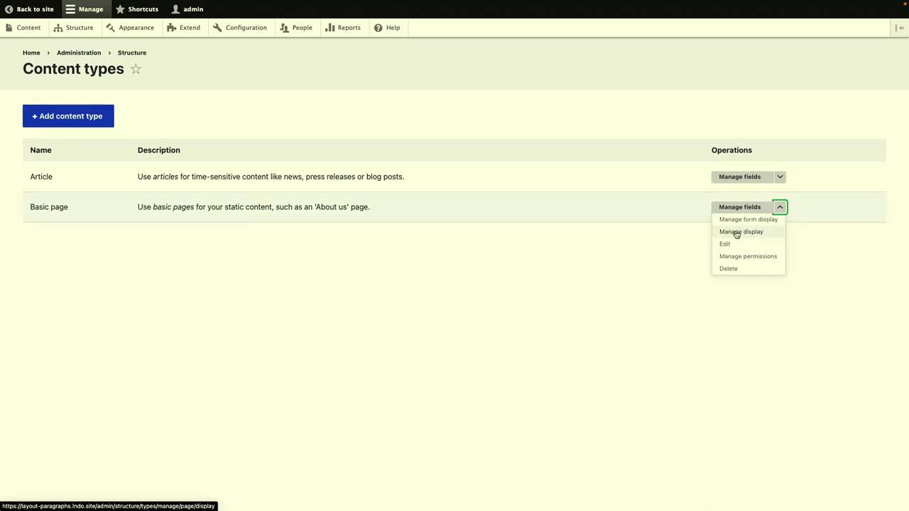
pyautogui.click(744, 224)
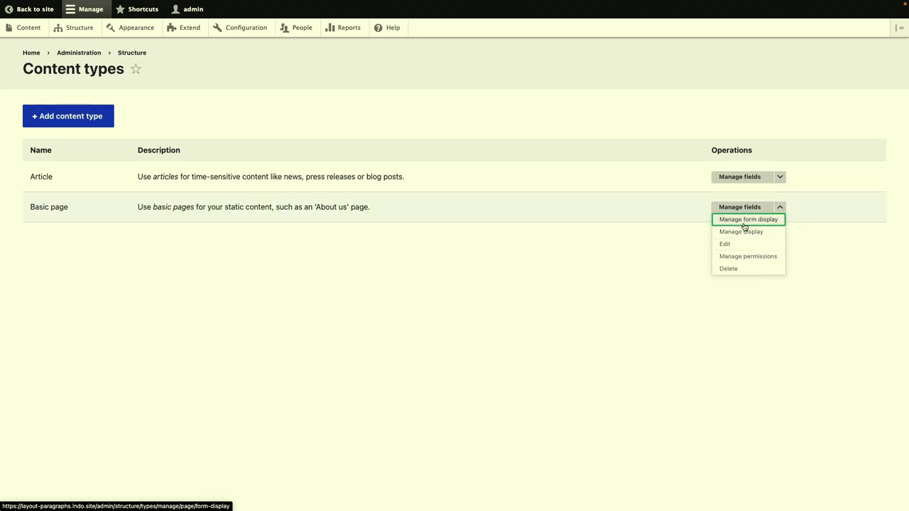
# - Set the Content field's widget to Layout Paragraphs and save the form display settings
pyautogui.scroll(-2, 389, 369)
pyautogui.scroll(-5, 389, 369)
pyautogui.click(367, 319)
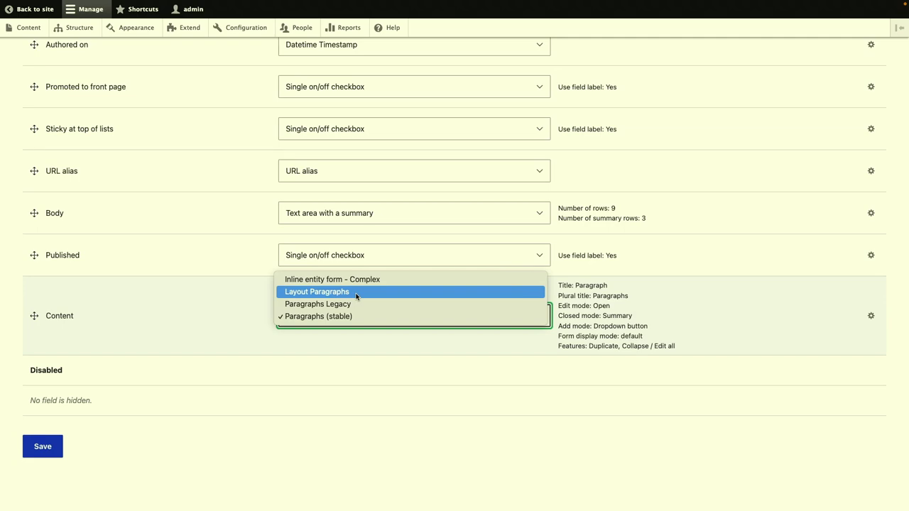
pyautogui.click(357, 294)
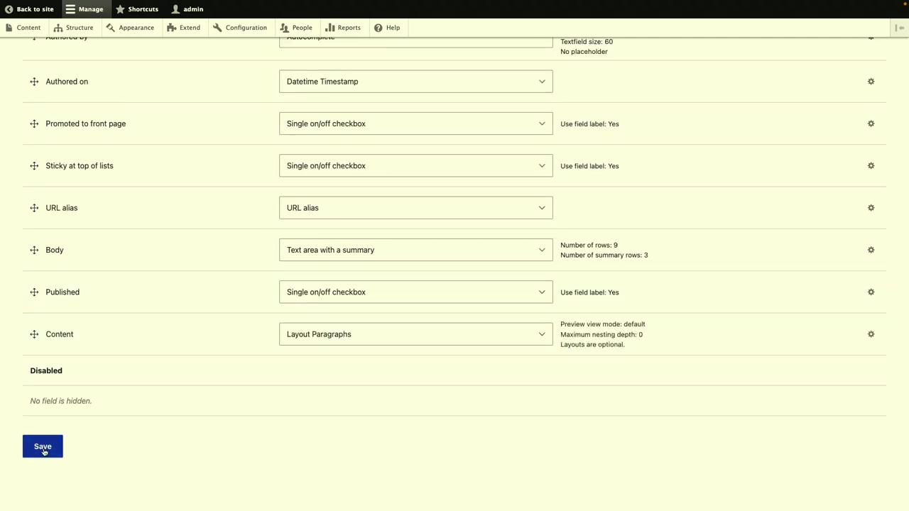
pyautogui.scroll(3, 44, 452)
pyautogui.scroll(-3, 43, 450)
pyautogui.click(43, 445)
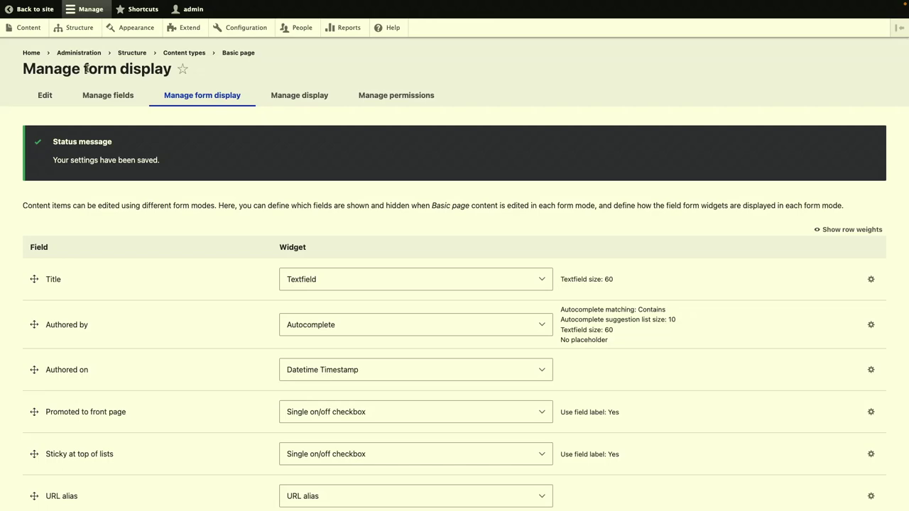
pyautogui.scroll(-5, 112, 213)
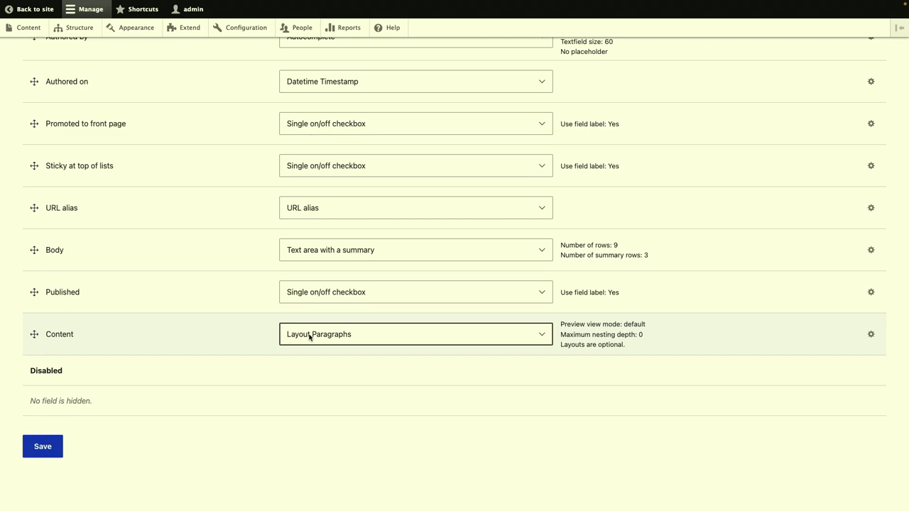
pyautogui.press('Return')
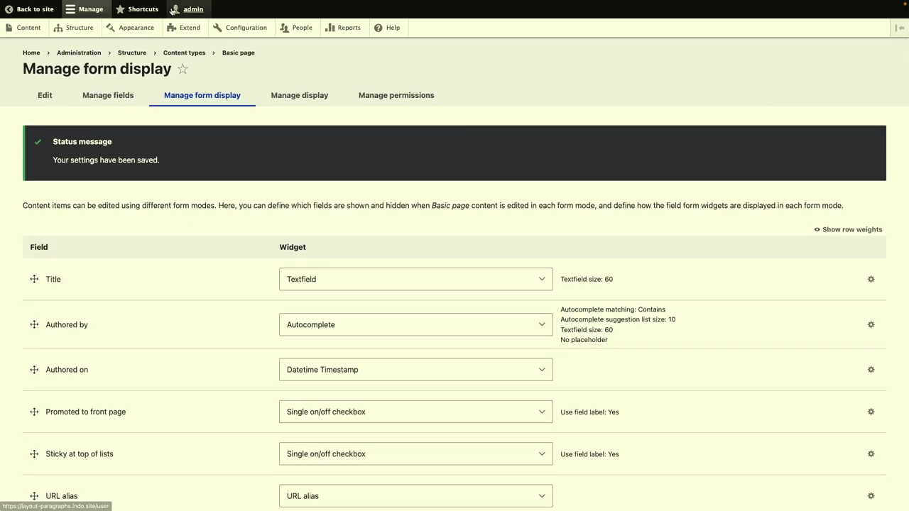
# - Open the WETA.org Redesign basic page from the content list for editing
pyautogui.click(28, 29)
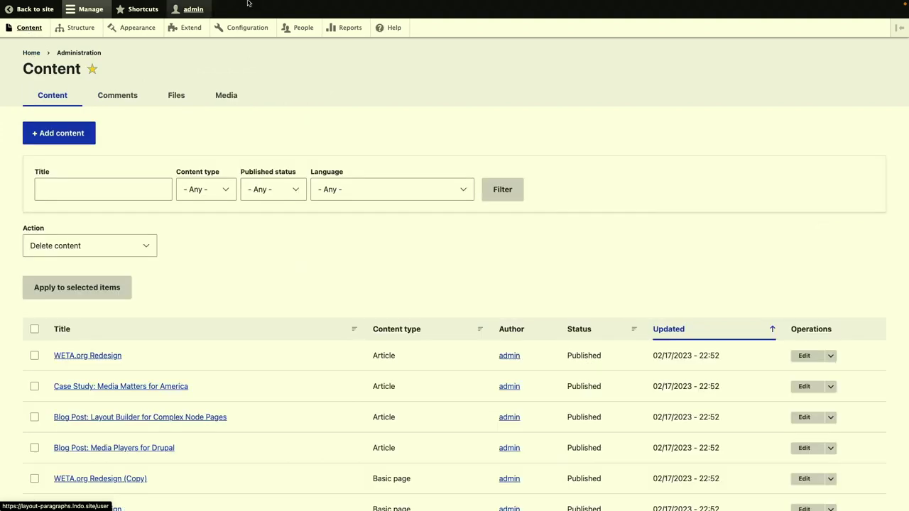
pyautogui.scroll(-3, 229, 249)
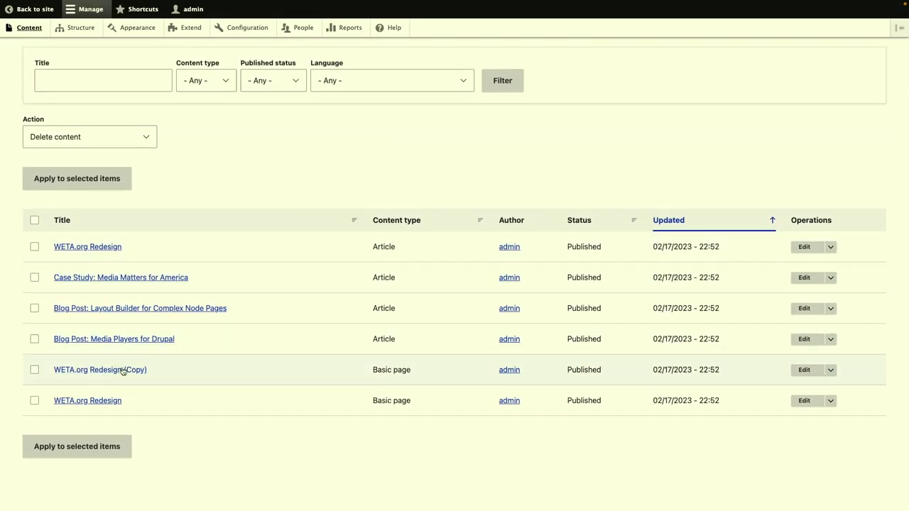
pyautogui.click(98, 400)
pyautogui.click(214, 177)
# - Duplicate the Text paragraph directly below the first image in the Content field
pyautogui.scroll(-1, 222, 190)
pyautogui.scroll(-1, 223, 194)
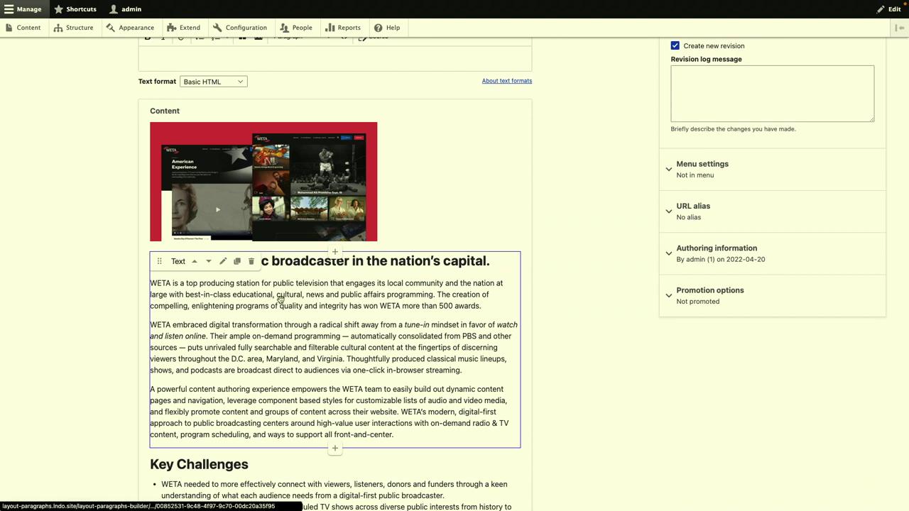
pyautogui.moveTo(215, 196)
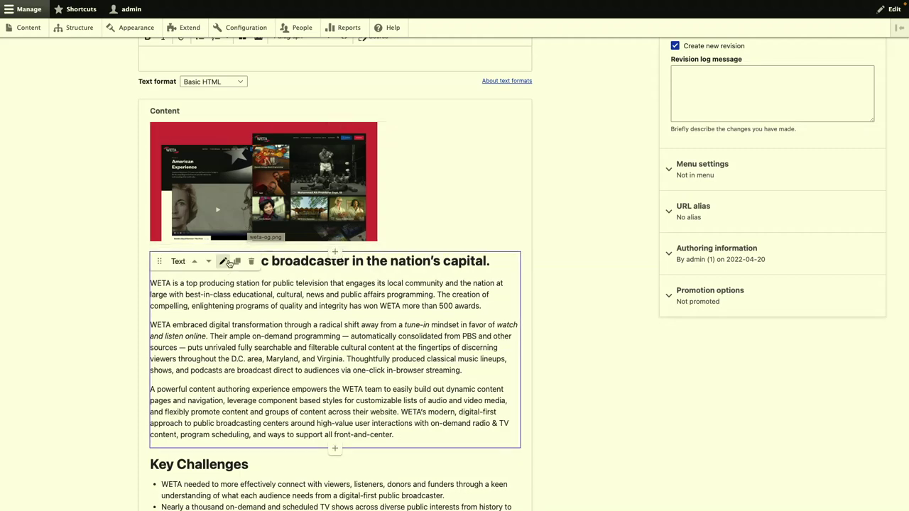
pyautogui.click(237, 260)
pyautogui.scroll(-2, 238, 332)
pyautogui.scroll(-3, 238, 331)
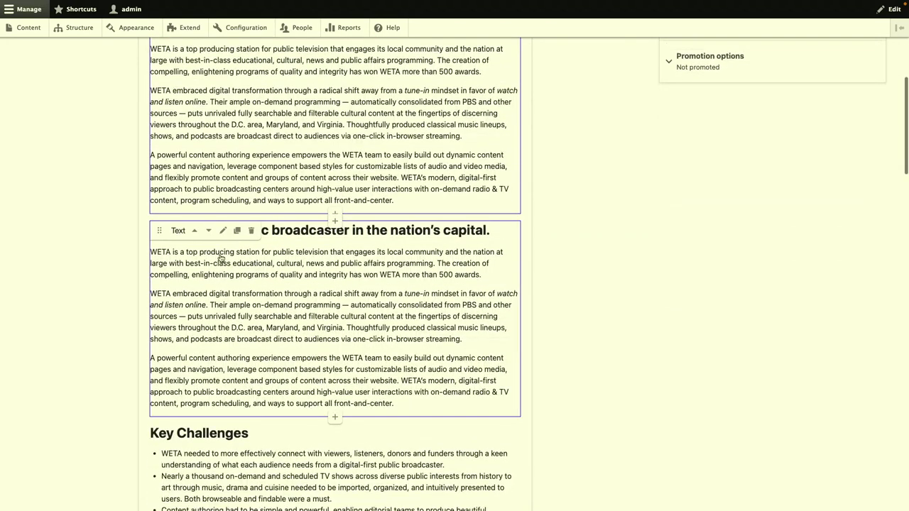
# - Move the duplicated Text paragraph down past Key Challenges and Key Solutions, and return it to its place above Key Challenges
pyautogui.scroll(5, 231, 285)
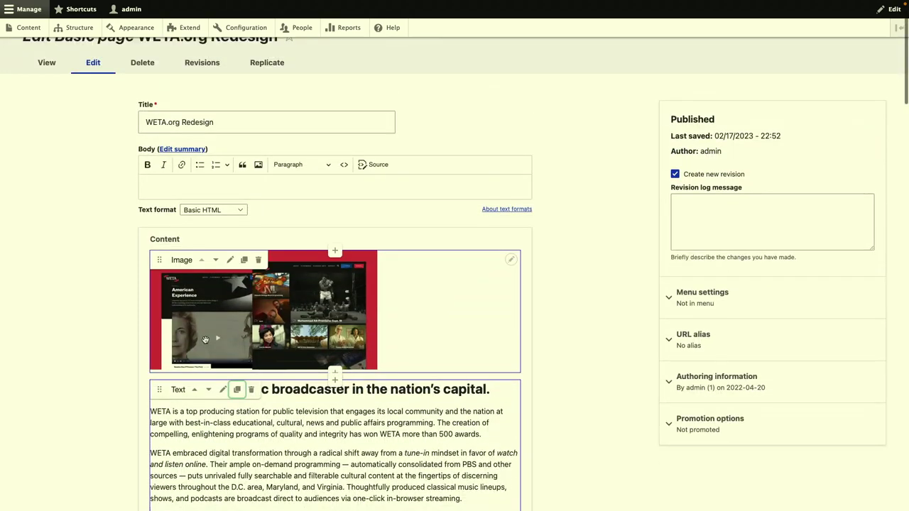
pyautogui.scroll(-6, 205, 340)
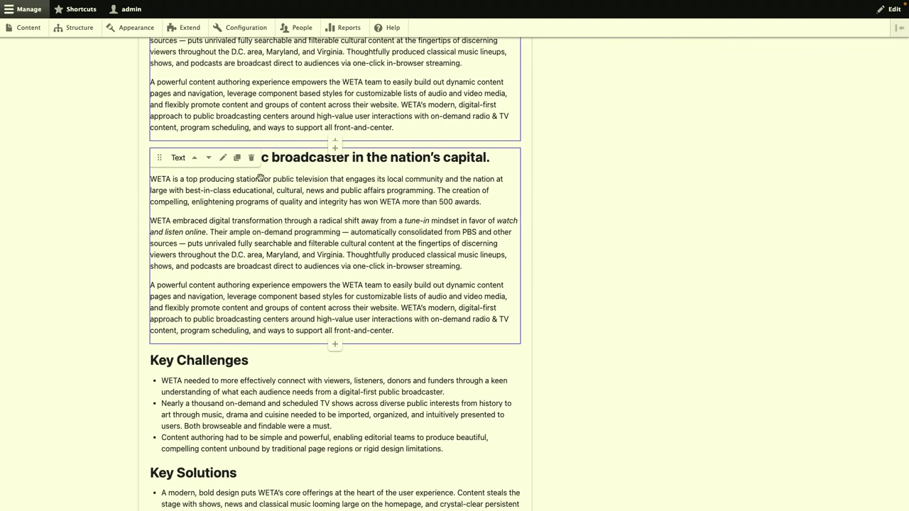
pyautogui.click(207, 157)
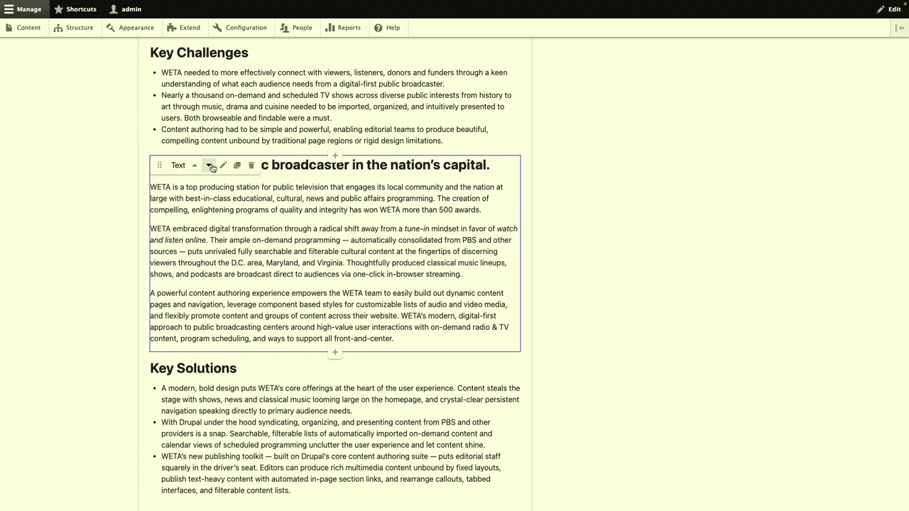
pyautogui.click(209, 165)
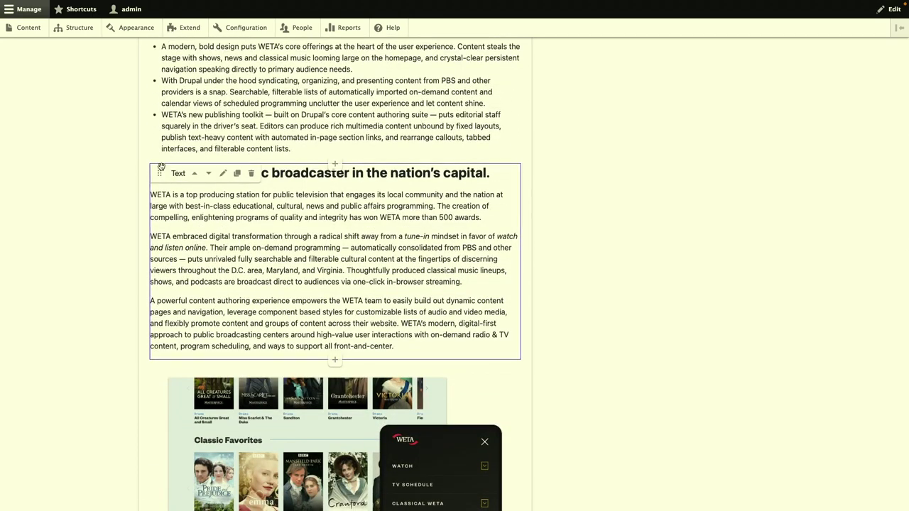
pyautogui.moveTo(159, 173); pyautogui.dragTo(186, 155)
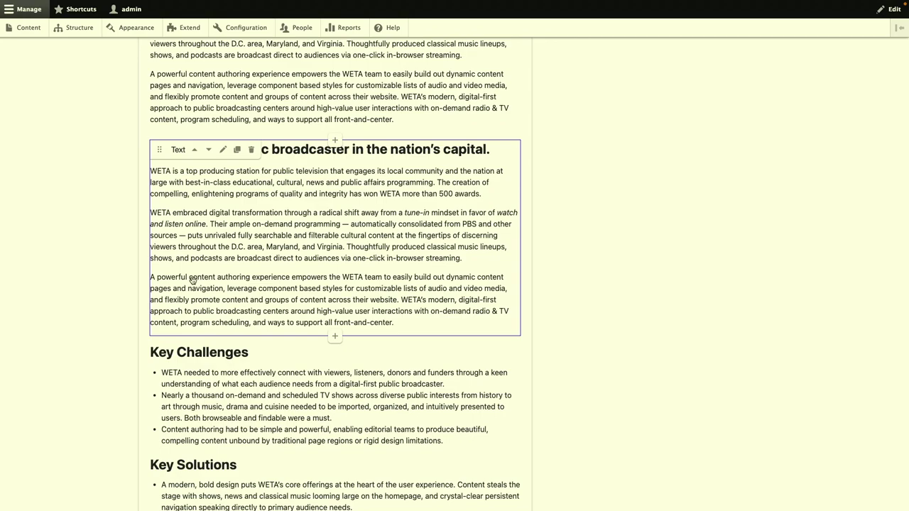
# - Insert a Two Column section directly above the image of the hand holding a phone
pyautogui.scroll(-20, 191, 279)
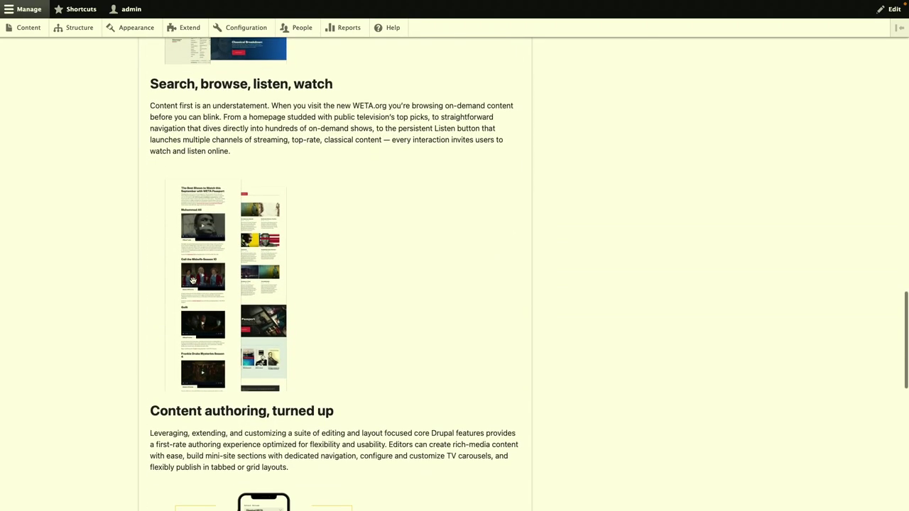
pyautogui.scroll(-7, 192, 280)
pyautogui.scroll(4, 193, 280)
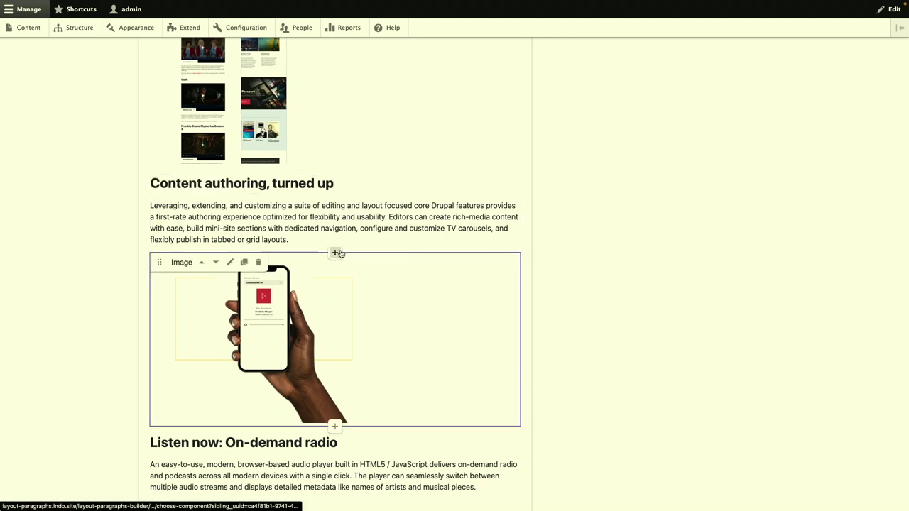
pyautogui.scroll(-2, 341, 254)
pyautogui.scroll(-3, 341, 255)
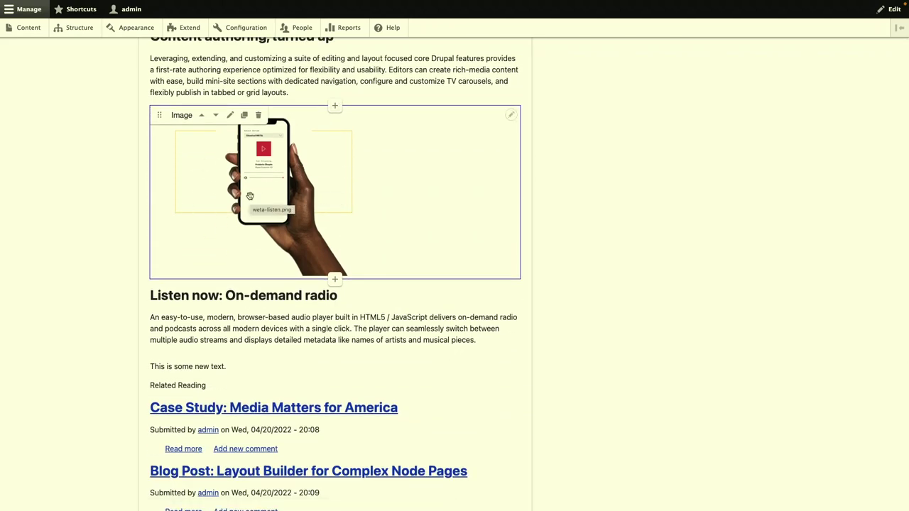
pyautogui.click(334, 108)
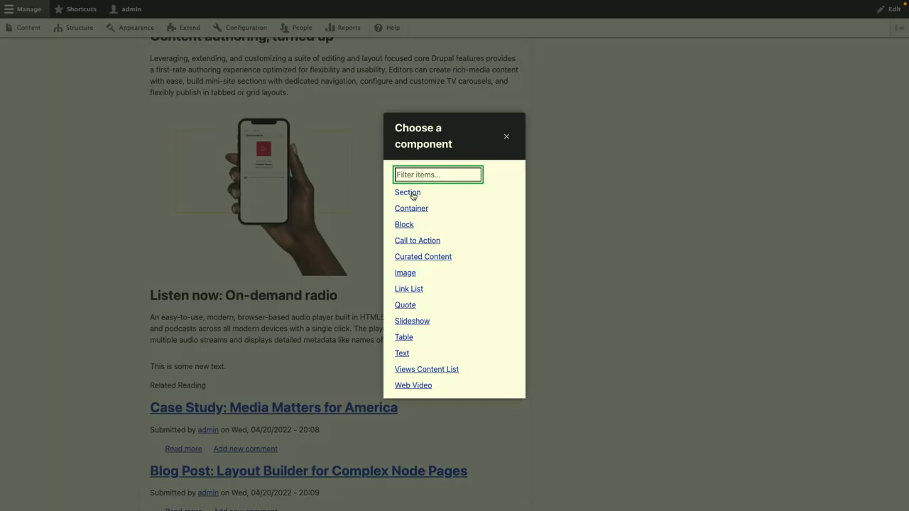
pyautogui.click(409, 193)
pyautogui.click(193, 250)
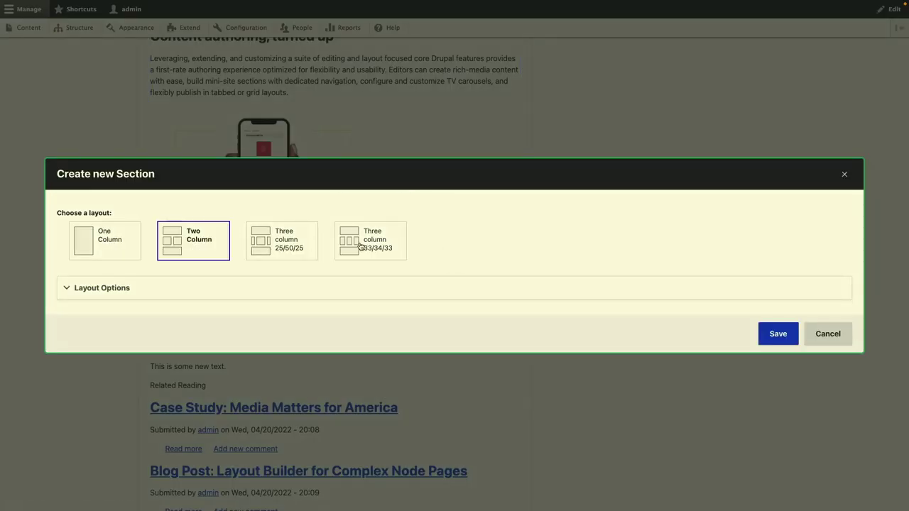
pyautogui.click(777, 334)
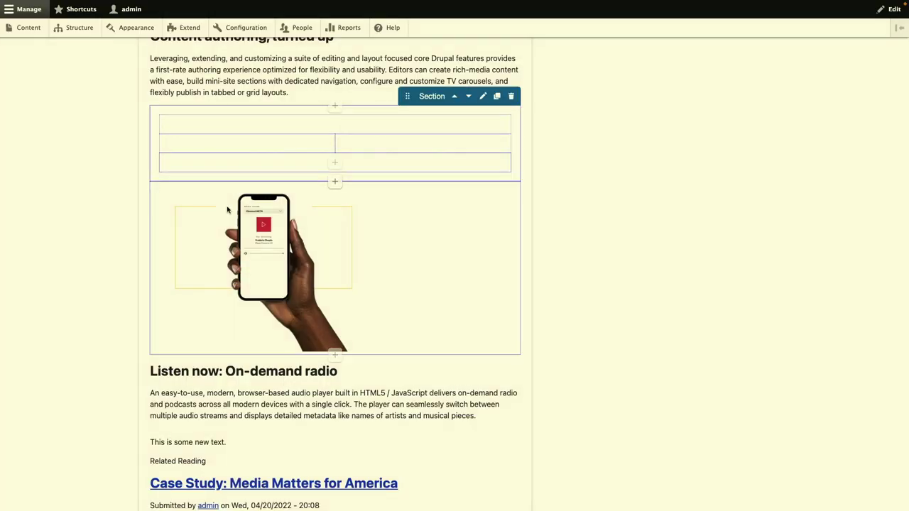
# - Move the phone image into the new section's left column and the "Listen now: On-demand radio" text into its right column
pyautogui.moveTo(217, 252); pyautogui.dragTo(183, 146)
pyautogui.click(179, 332)
pyautogui.moveTo(179, 332); pyautogui.dragTo(362, 165)
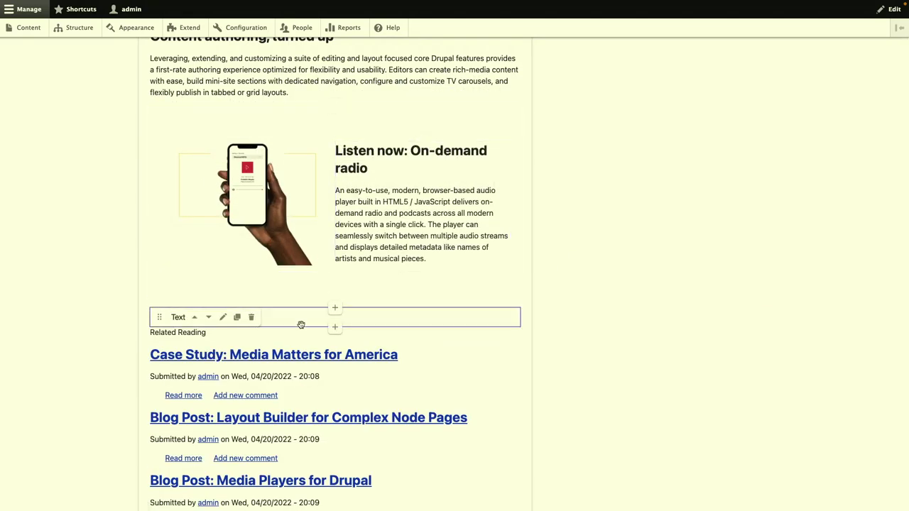
# - Insert another Two Column section directly below the "Content authoring, turned up" text
pyautogui.scroll(2, 332, 289)
pyautogui.click(335, 237)
pyautogui.click(417, 194)
pyautogui.click(219, 240)
pyautogui.click(776, 334)
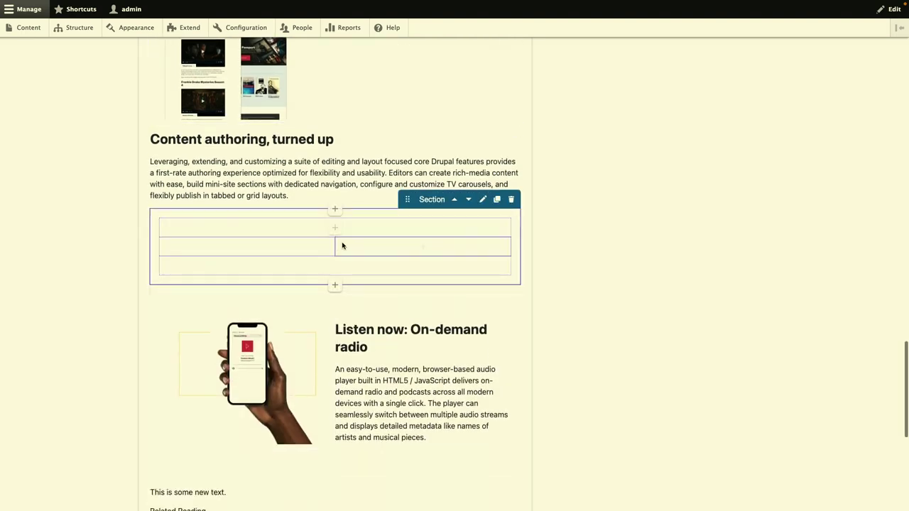
# - Move the "Content authoring, turned up" text into the empty section's left column and the tall screenshot image above it into the right column
pyautogui.moveTo(155, 246); pyautogui.dragTo(184, 263)
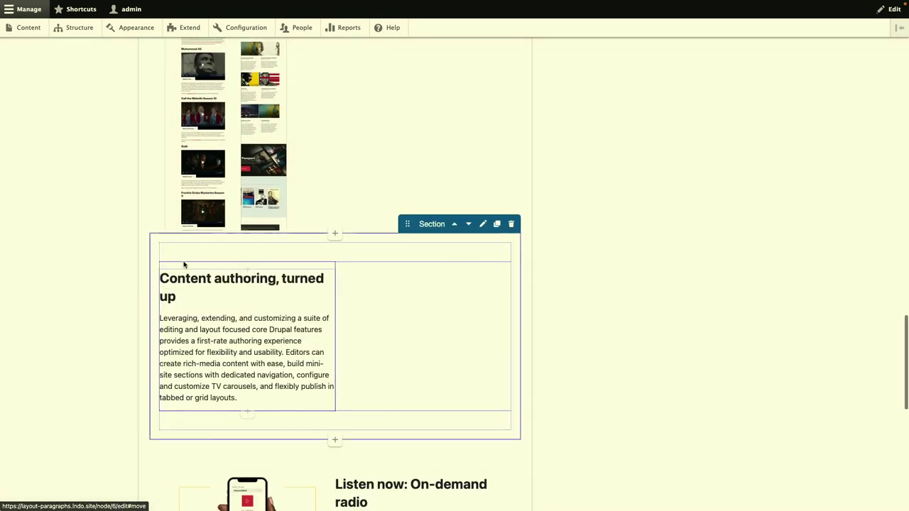
pyautogui.scroll(1, 177, 235)
pyautogui.moveTo(159, 144); pyautogui.dragTo(514, 246)
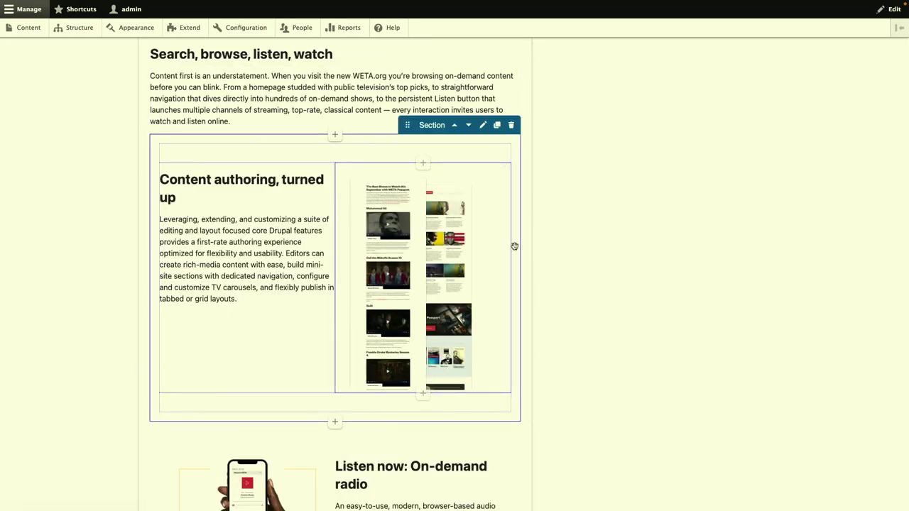
# - Duplicate the whole two-column section that holds the "Content authoring, turned up" text and its image
pyautogui.scroll(3, 563, 258)
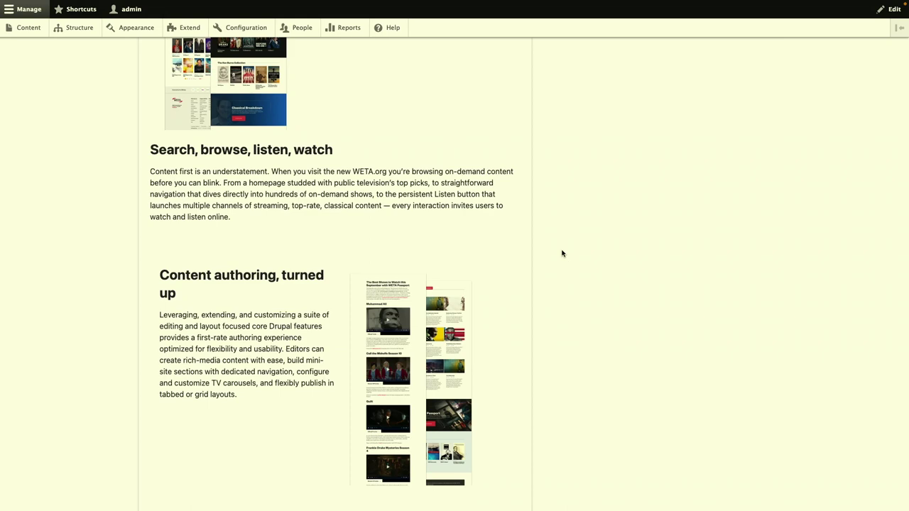
pyautogui.scroll(-5, 580, 295)
pyautogui.scroll(-2, 580, 295)
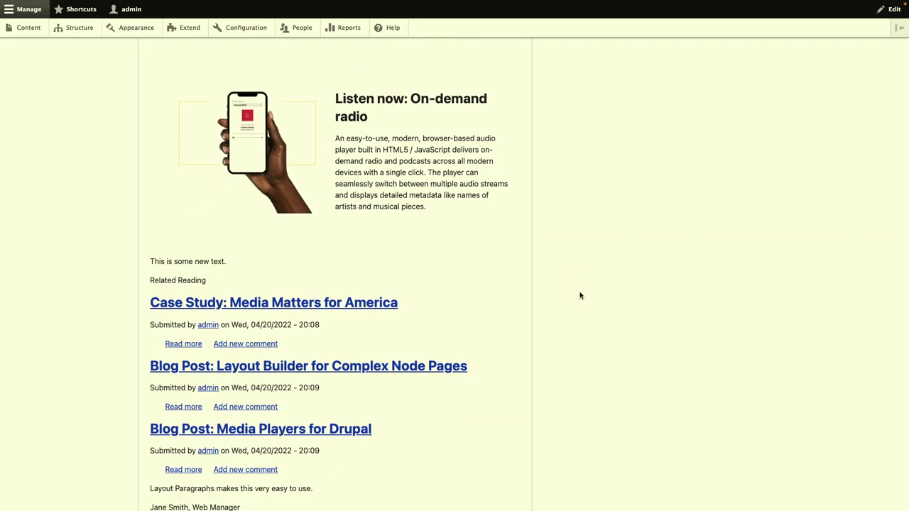
pyautogui.scroll(6, 580, 295)
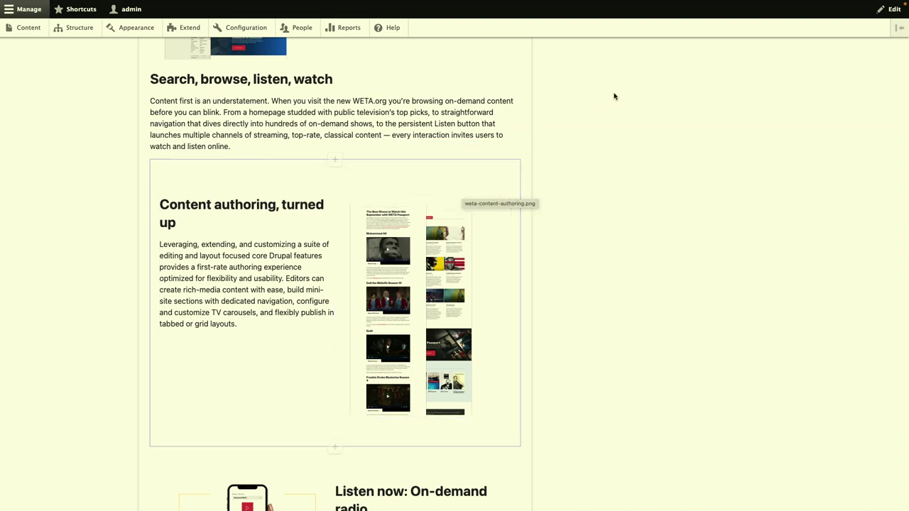
pyautogui.scroll(-3, 454, 177)
pyautogui.scroll(2, 443, 184)
pyautogui.scroll(3, 442, 185)
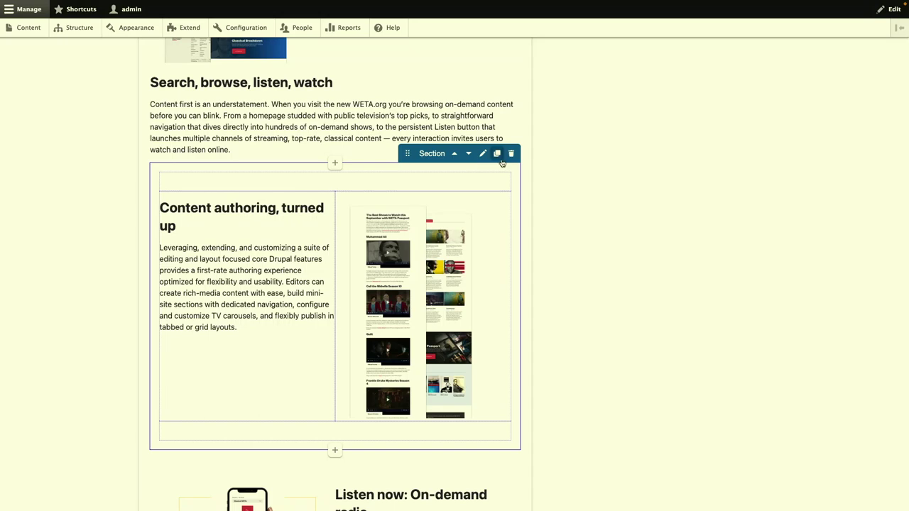
pyautogui.click(497, 153)
# - Open the Text paragraph in the duplicated section for editing and close it without making changes
pyautogui.scroll(-4, 472, 213)
pyautogui.scroll(-2, 472, 214)
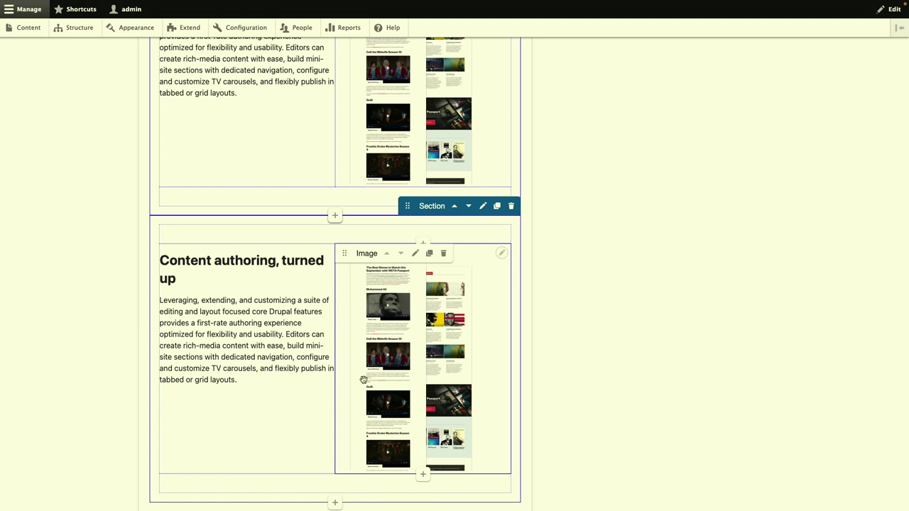
pyautogui.click(230, 262)
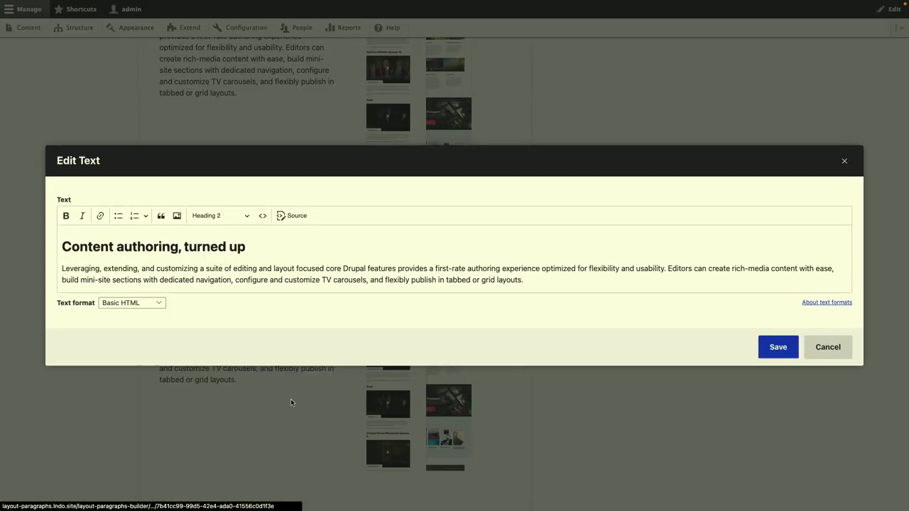
pyautogui.click(844, 158)
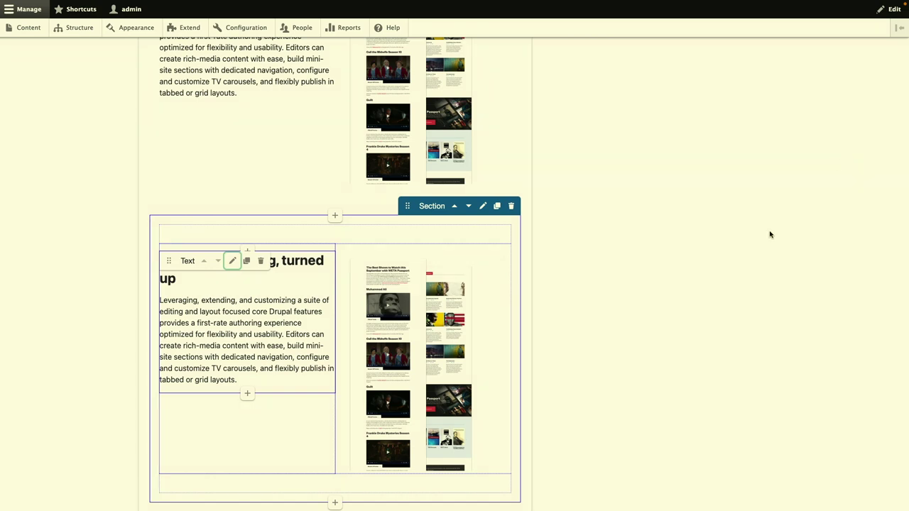
# - Save the edited WETA.org Redesign page
pyautogui.scroll(10, 771, 233)
pyautogui.scroll(15, 771, 234)
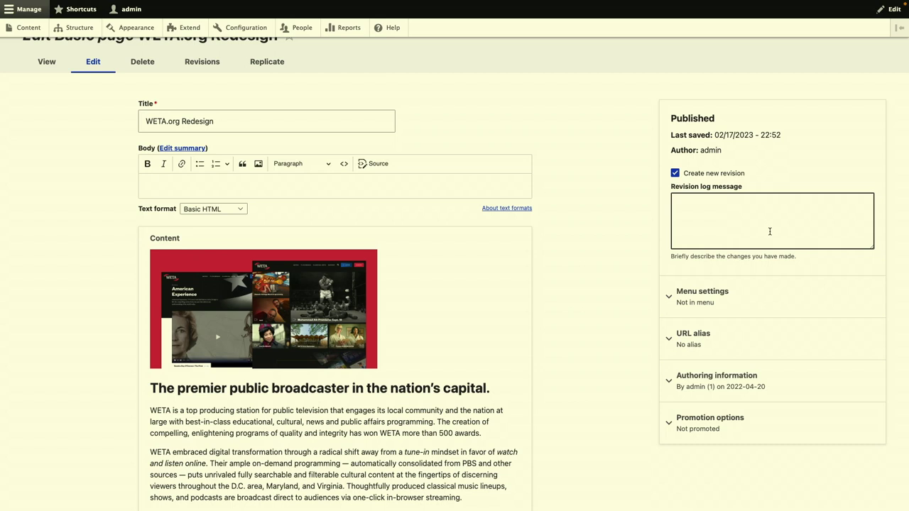
pyautogui.scroll(1, 770, 232)
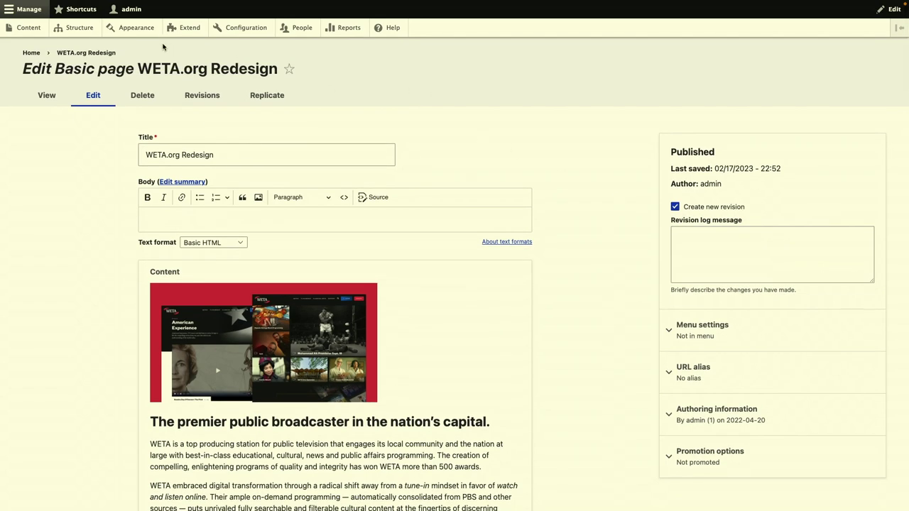
pyautogui.scroll(-10, 120, 336)
pyautogui.scroll(-20, 120, 336)
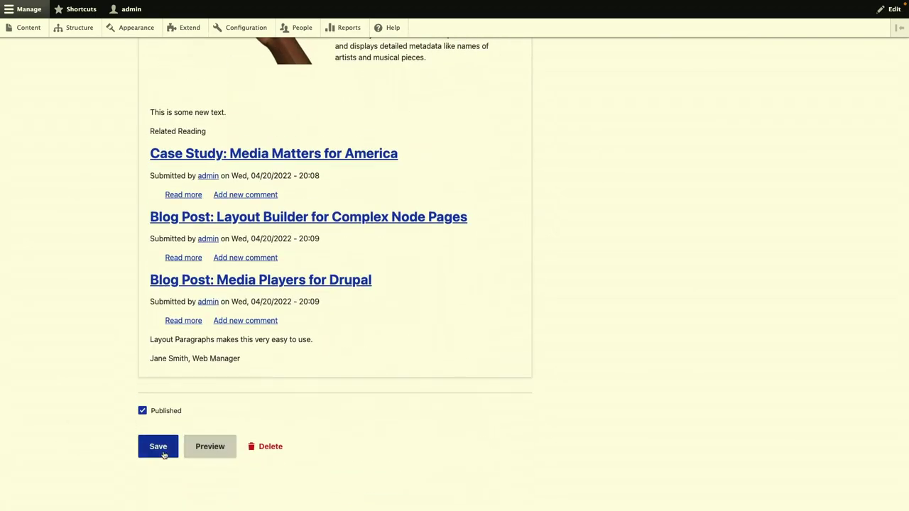
pyautogui.click(163, 453)
# - Review how the sections and duplicated paragraphs are laid out on the published page
pyautogui.scroll(-5, 328, 198)
pyautogui.scroll(-10, 329, 198)
pyautogui.scroll(-10, 300, 190)
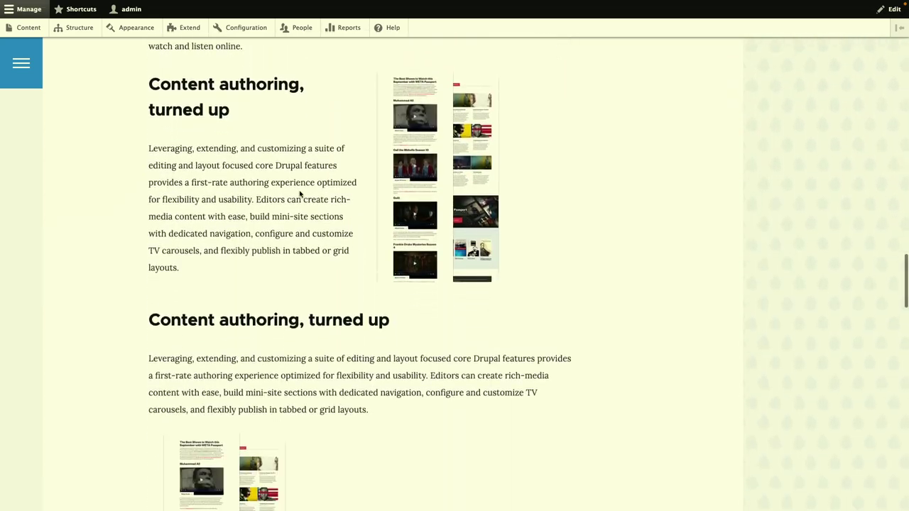
pyautogui.scroll(-2, 300, 193)
pyautogui.scroll(10, 300, 211)
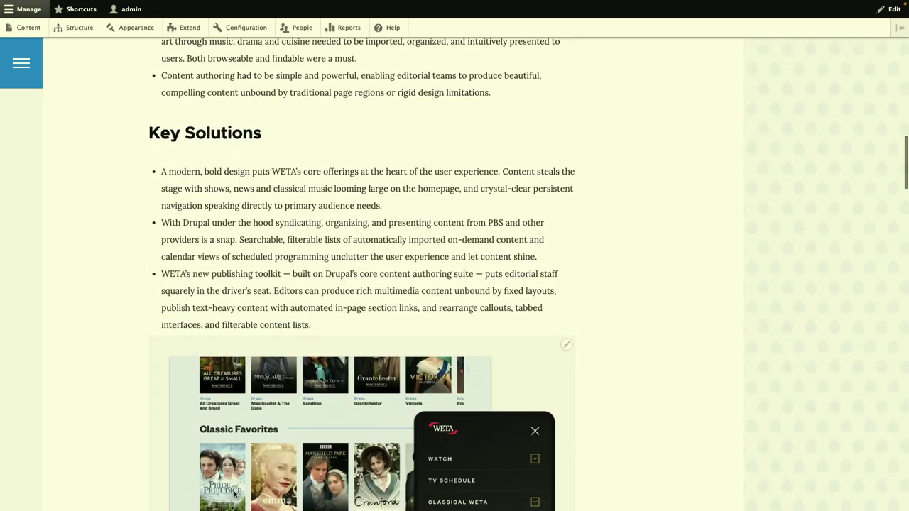
pyautogui.scroll(8, 237, 487)
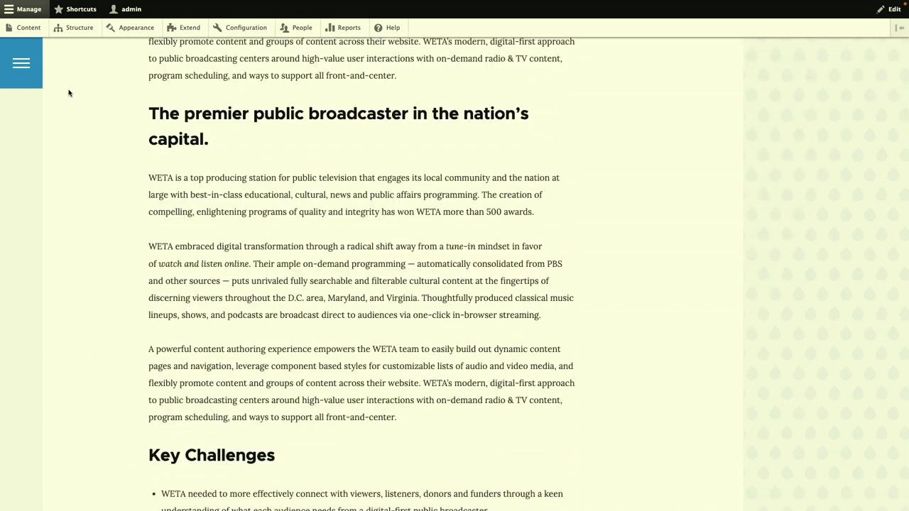
# - Open the Basic page content type's form display settings and check the widget assigned to the Content field
pyautogui.click(71, 29)
pyautogui.click(85, 237)
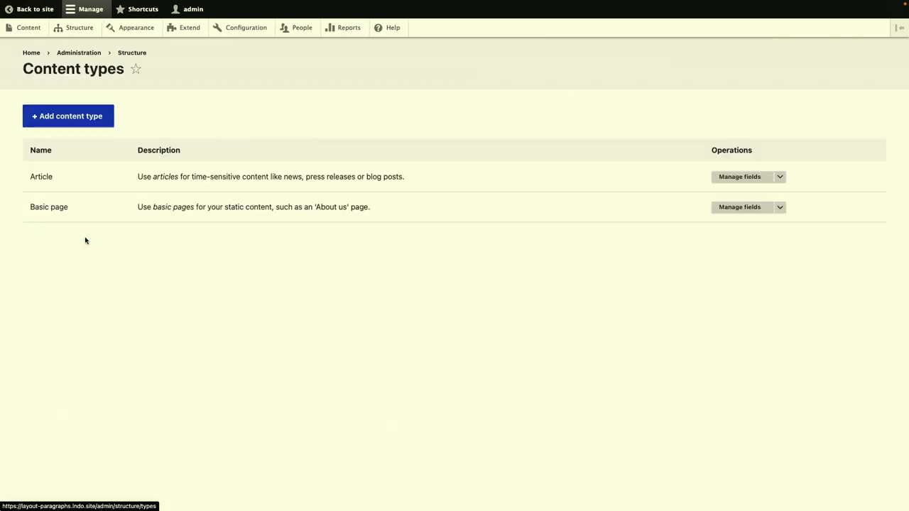
pyautogui.click(780, 208)
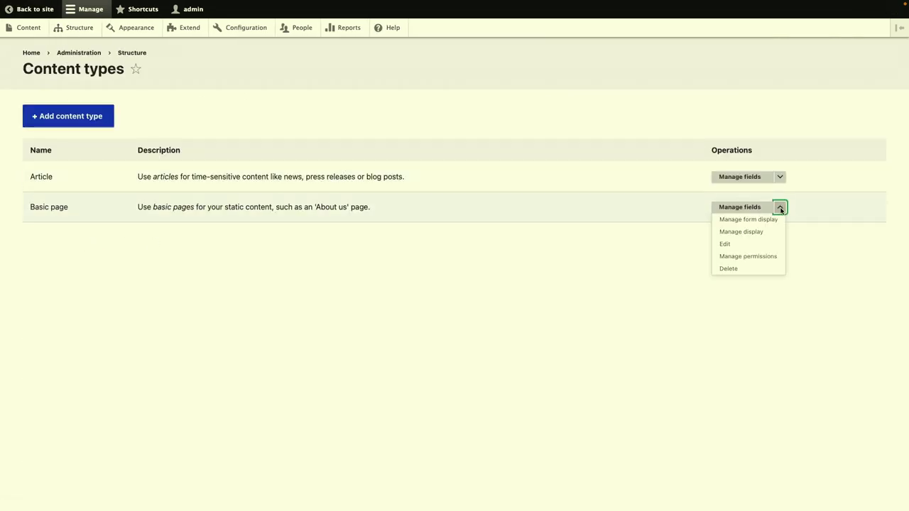
pyautogui.click(753, 219)
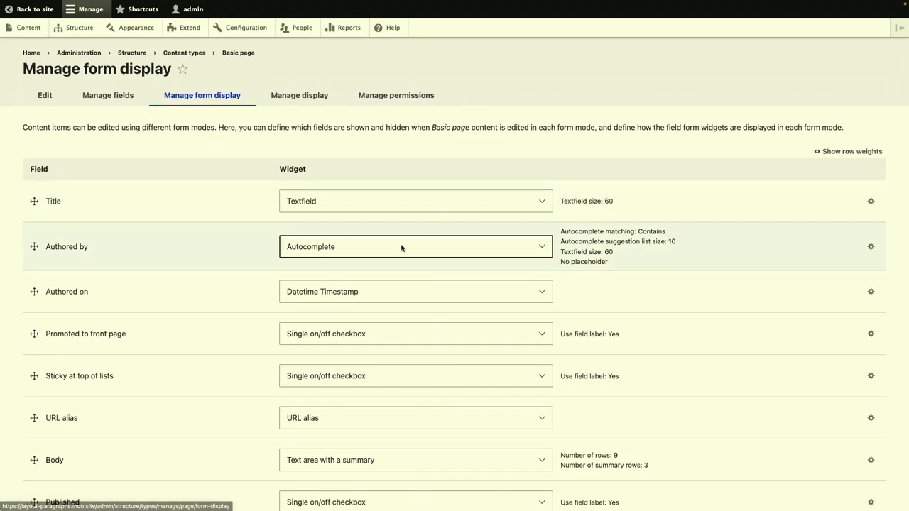
pyautogui.scroll(-3, 404, 247)
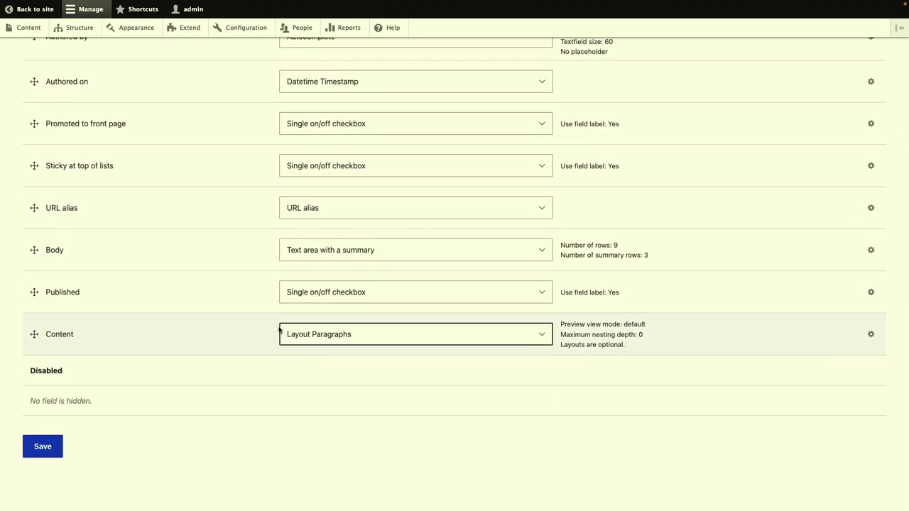
pyautogui.scroll(5, 298, 328)
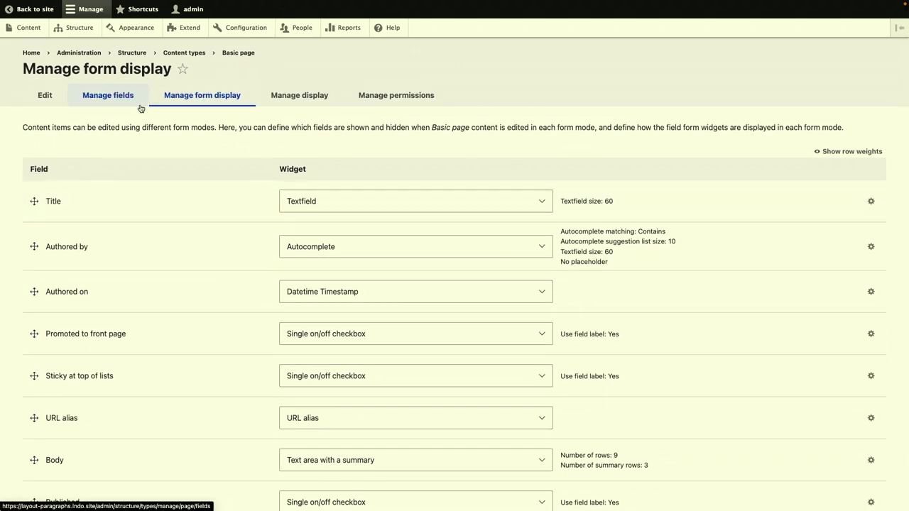
# - Set the Content field's format to Layout Paragraphs in the Basic page content type's display settings and save them
pyautogui.click(294, 108)
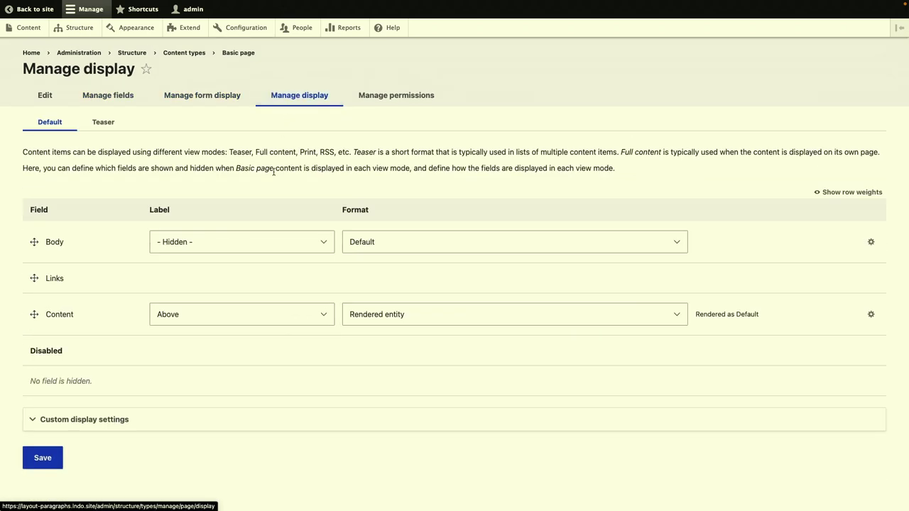
pyautogui.scroll(-1, 262, 241)
pyautogui.click(378, 309)
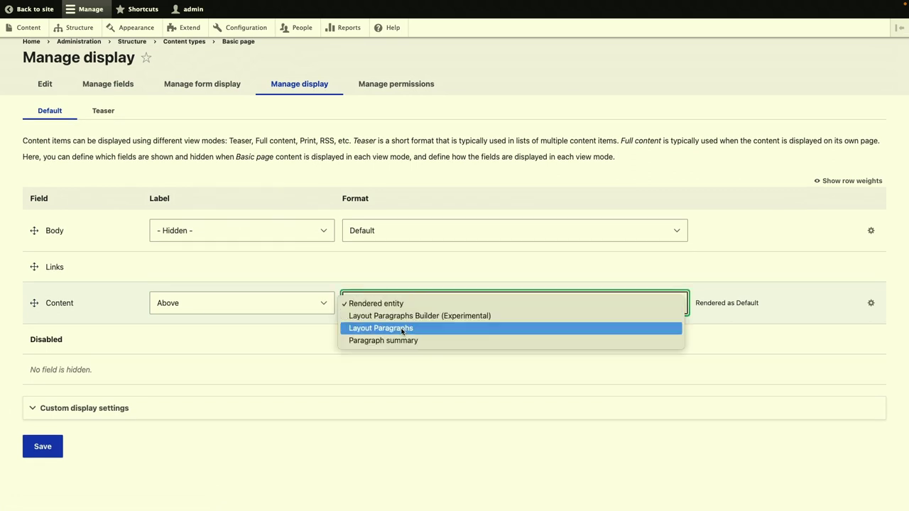
pyautogui.click(403, 328)
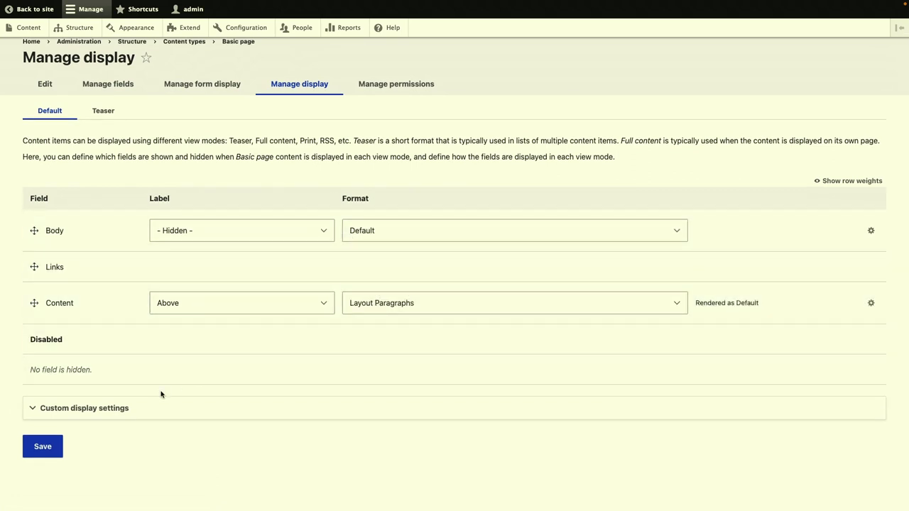
pyautogui.click(49, 452)
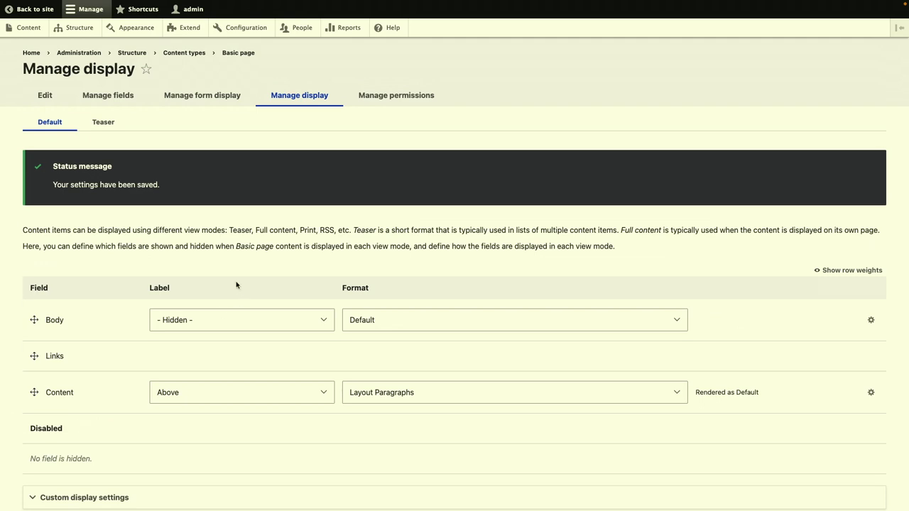
# - Open the published WETA.org Redesign basic page from the content list and review how its sections and columns are laid out
pyautogui.click(31, 54)
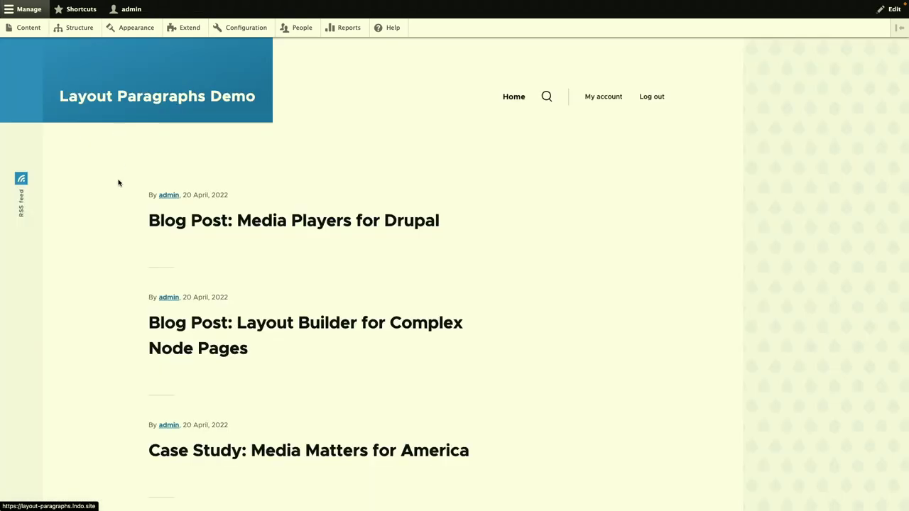
pyautogui.click(28, 27)
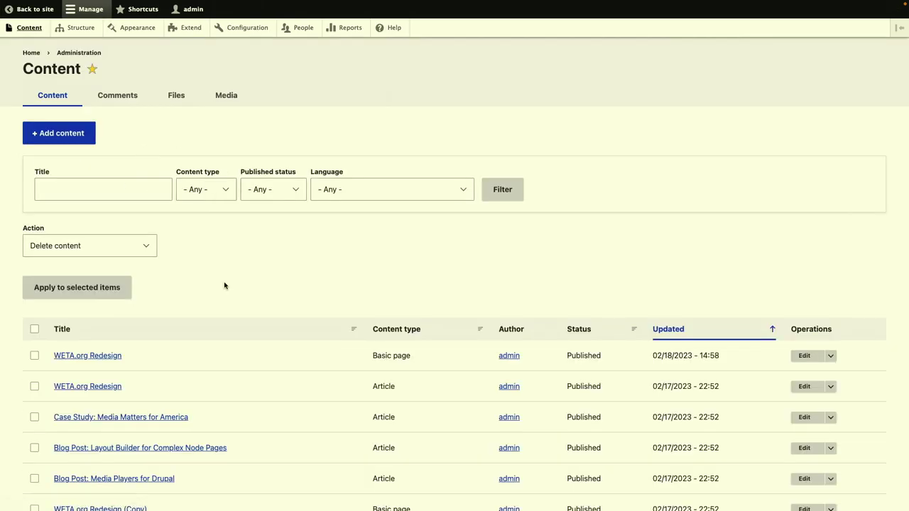
pyautogui.scroll(-2, 92, 362)
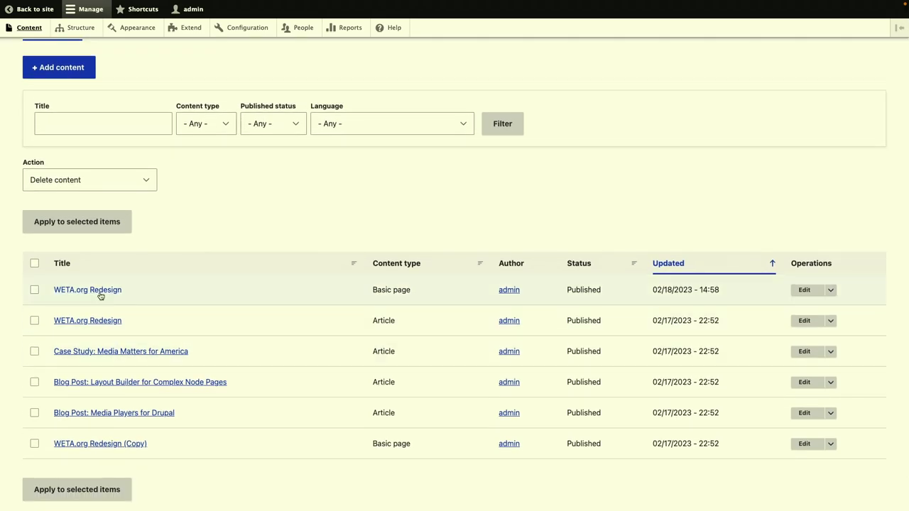
pyautogui.click(98, 293)
pyautogui.scroll(-12, 279, 296)
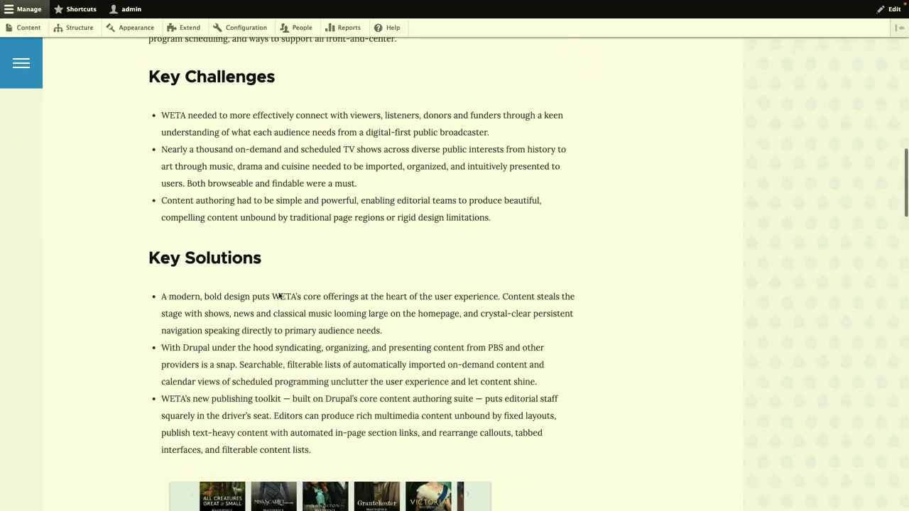
pyautogui.scroll(-12, 279, 296)
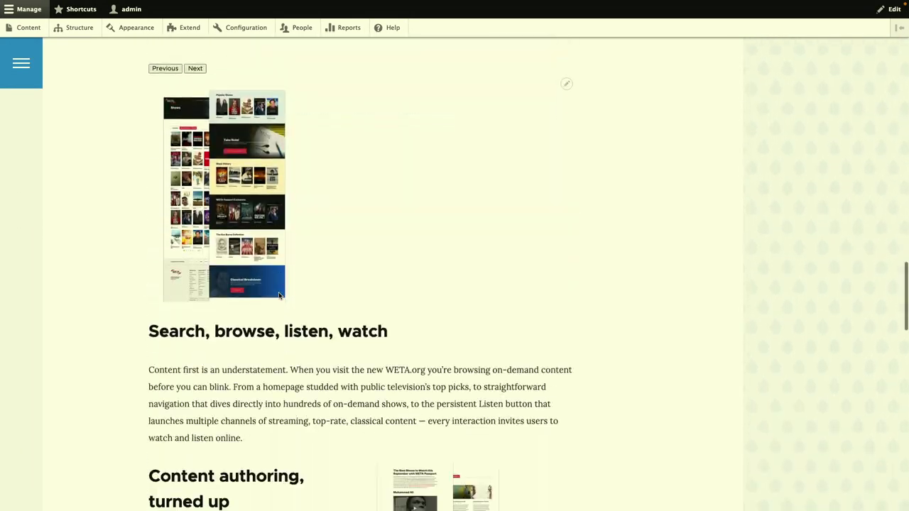
pyautogui.scroll(-3, 279, 297)
pyautogui.scroll(-6, 267, 335)
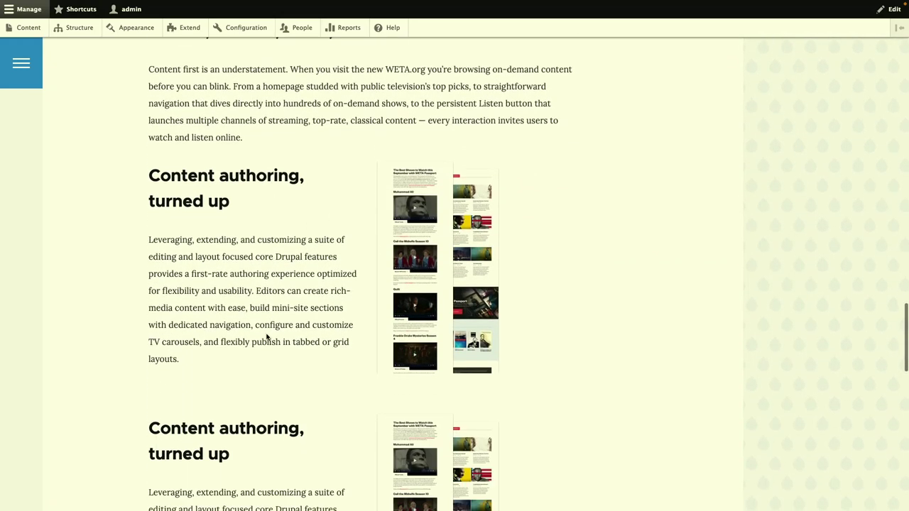
pyautogui.scroll(4, 267, 337)
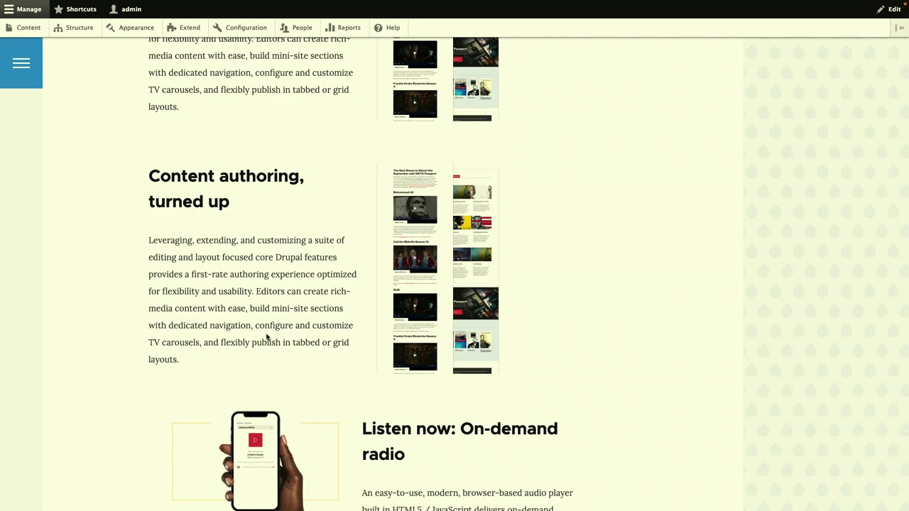
pyautogui.scroll(15, 348, 292)
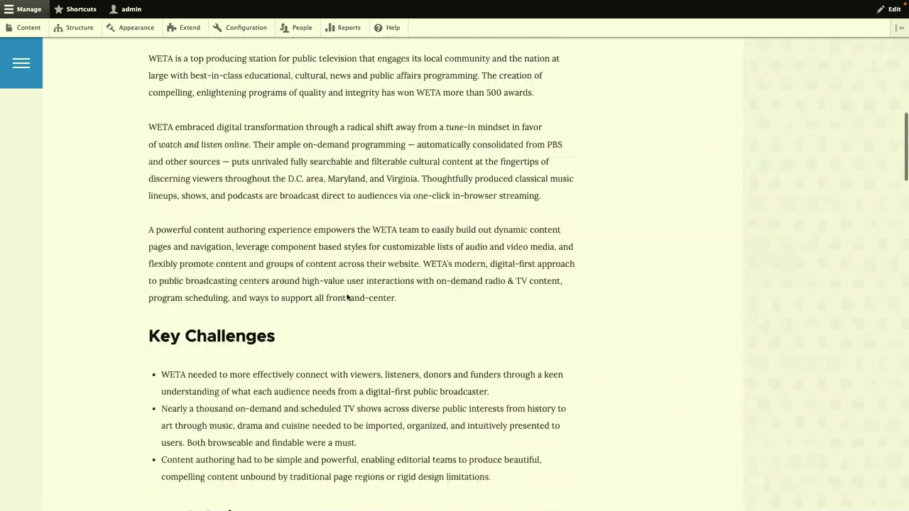
# - Open the Section paragraph type for editing from the site's list of paragraph types
pyautogui.click(80, 30)
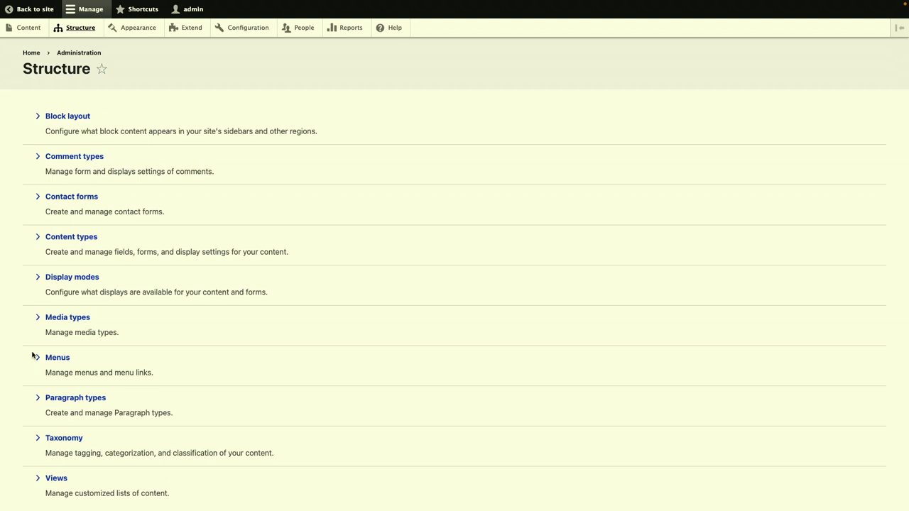
pyautogui.scroll(-2, 34, 355)
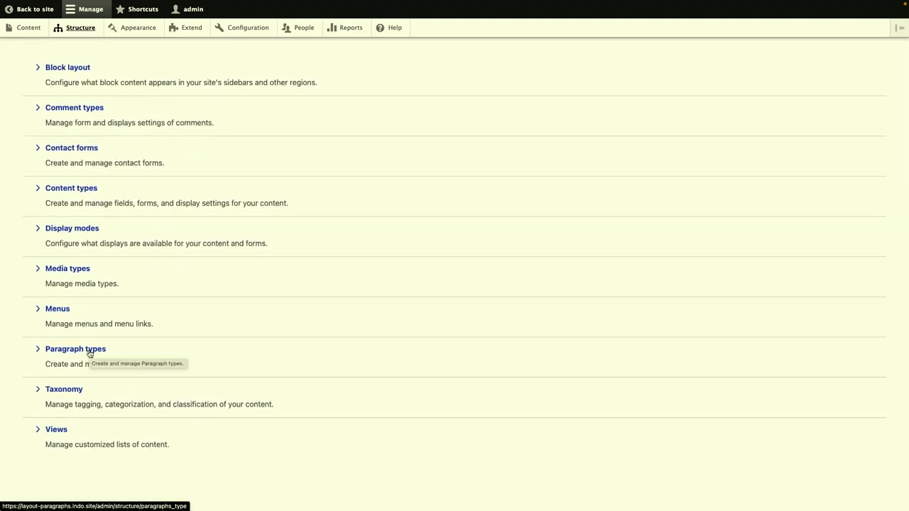
pyautogui.click(89, 349)
pyautogui.scroll(-3, 188, 267)
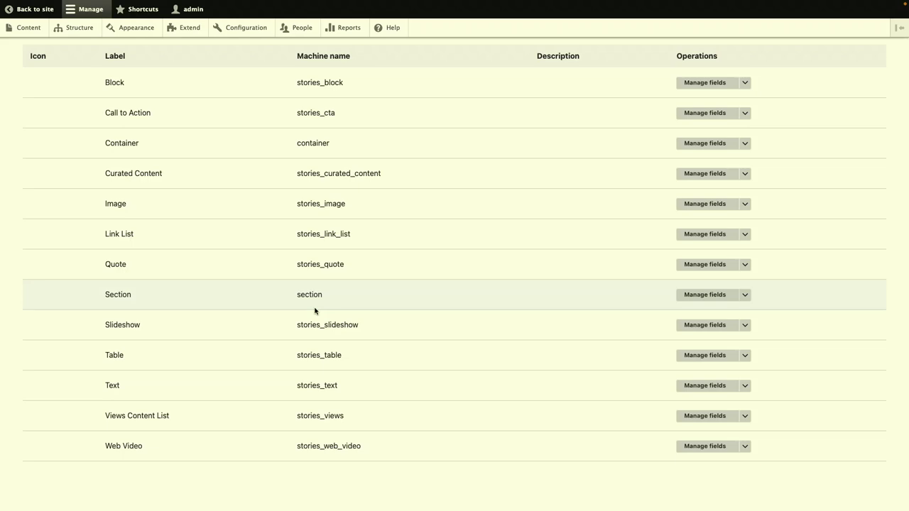
pyautogui.click(750, 298)
pyautogui.click(689, 331)
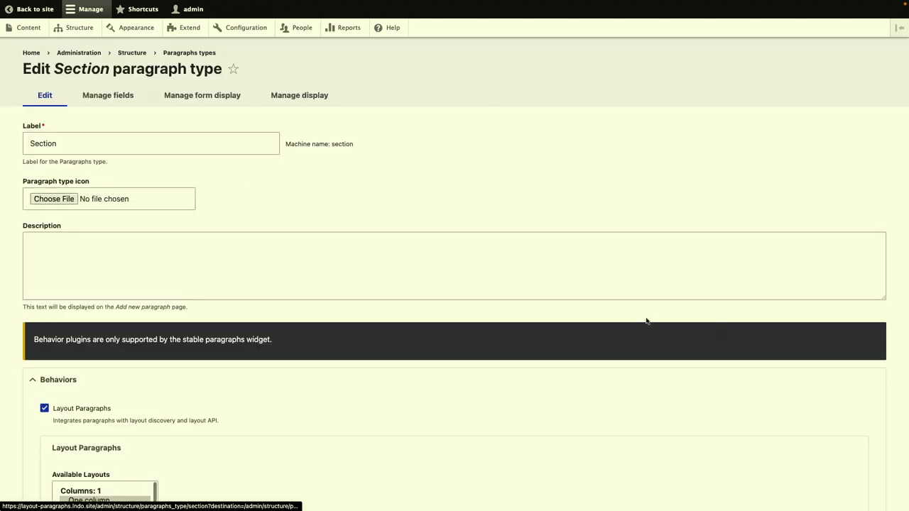
# - Examine the Section type's Layout Paragraphs behavior and which one-, two- and three-column layouts are selected as available
pyautogui.scroll(-3, 288, 294)
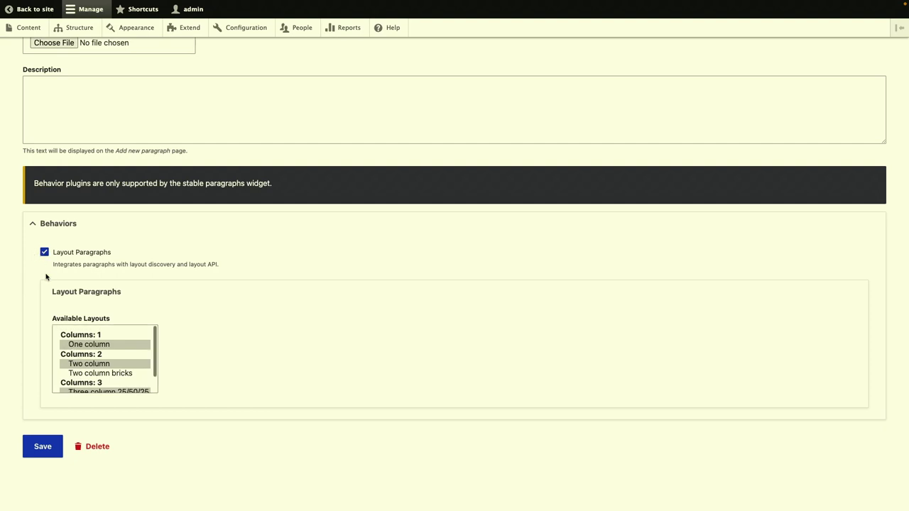
pyautogui.scroll(-1, 88, 360)
pyautogui.scroll(-1, 87, 361)
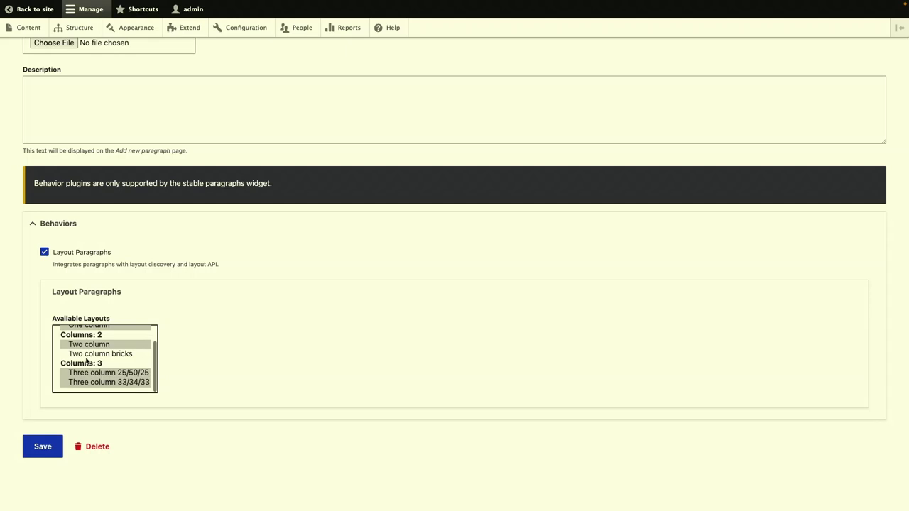
pyautogui.scroll(2, 87, 362)
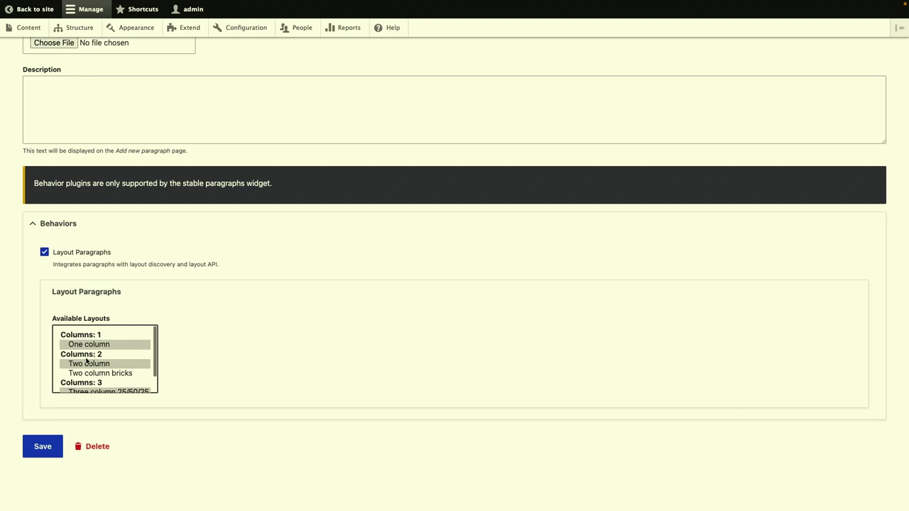
pyautogui.scroll(-2, 87, 361)
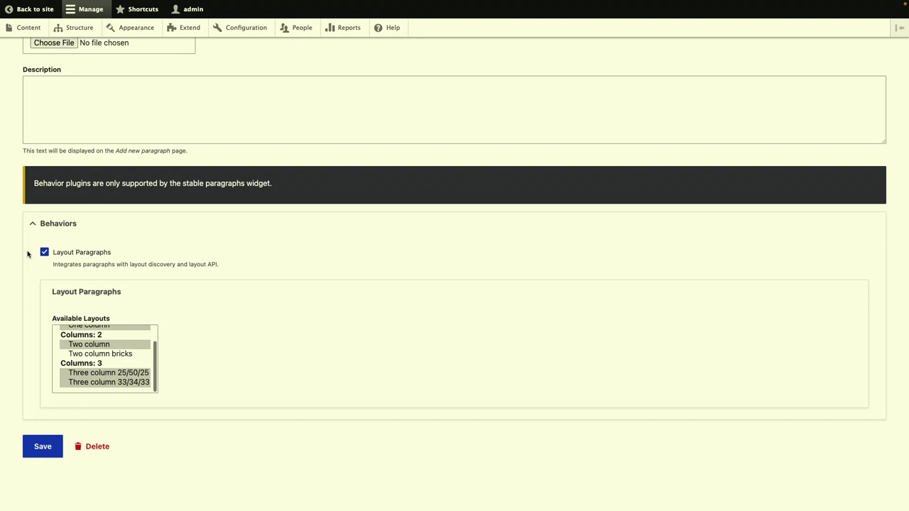
pyautogui.scroll(5, 21, 286)
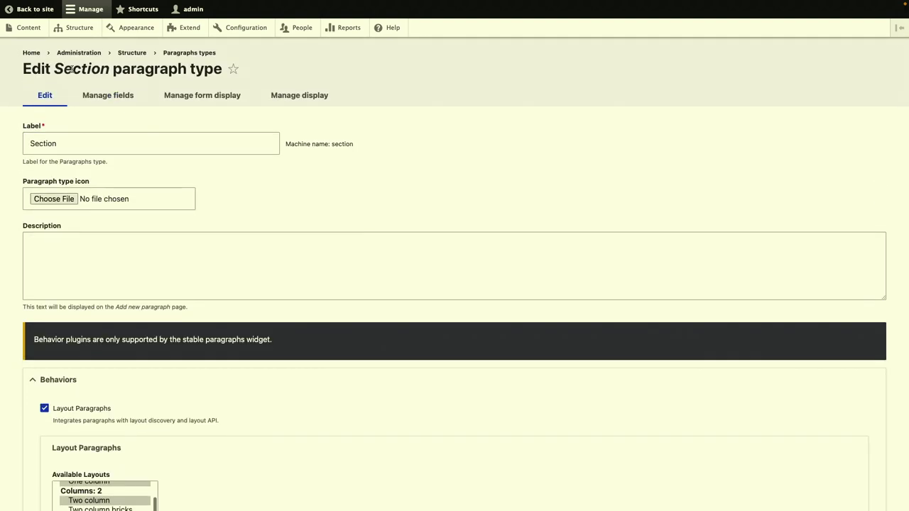
pyautogui.scroll(-5, 87, 308)
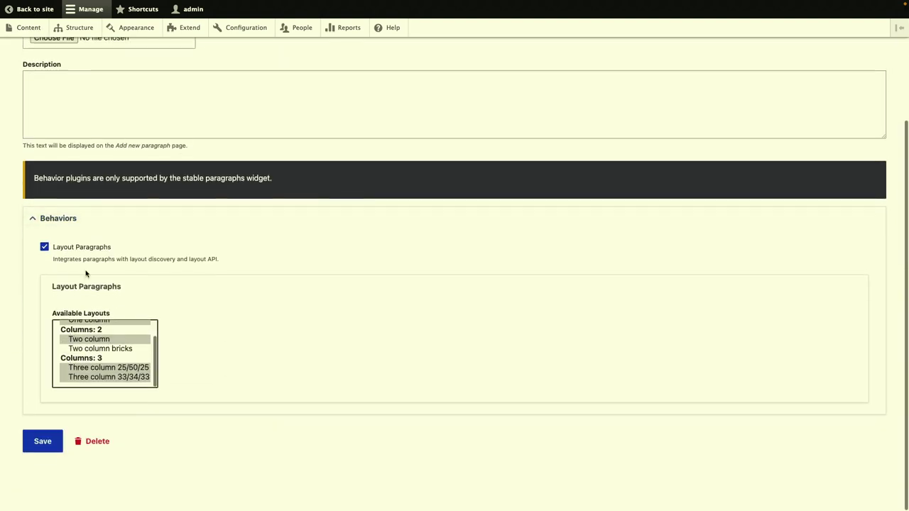
pyautogui.scroll(5, 87, 263)
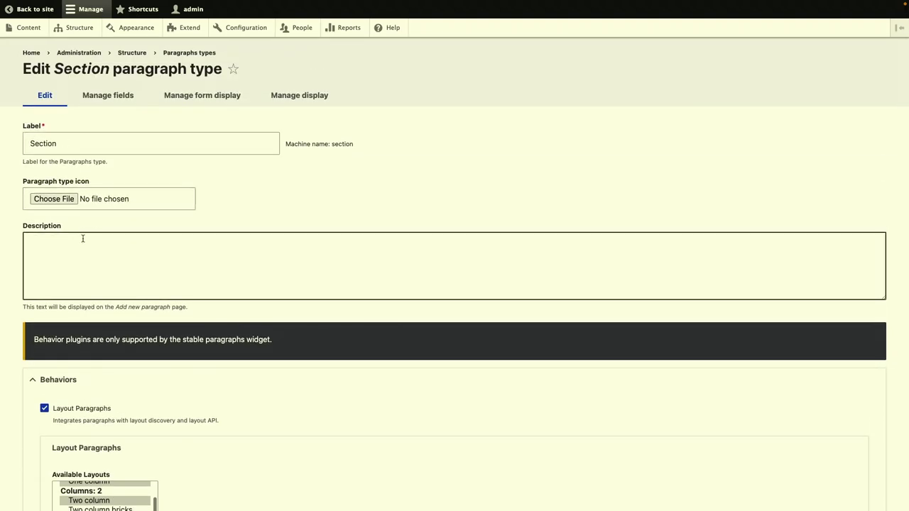
pyautogui.scroll(-5, 83, 239)
pyautogui.scroll(1, 83, 243)
pyautogui.scroll(2, 79, 347)
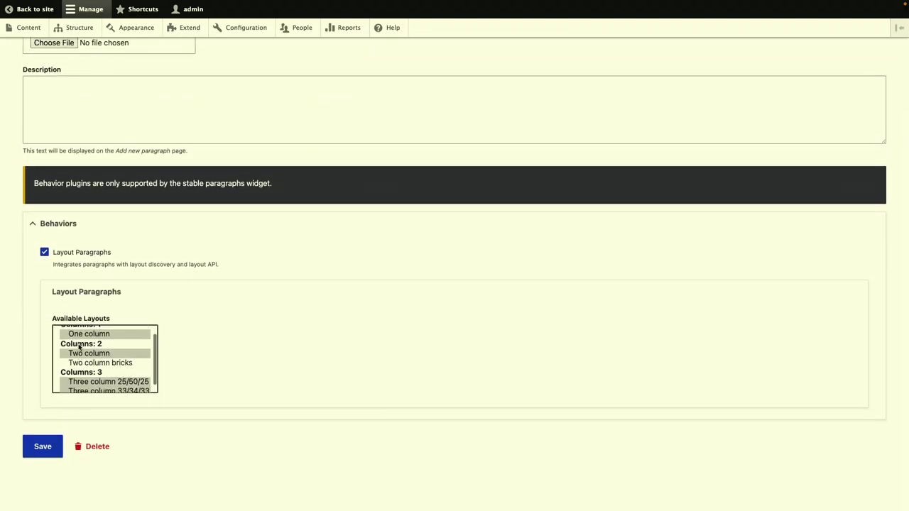
pyautogui.scroll(-1, 78, 346)
pyautogui.scroll(1, 79, 346)
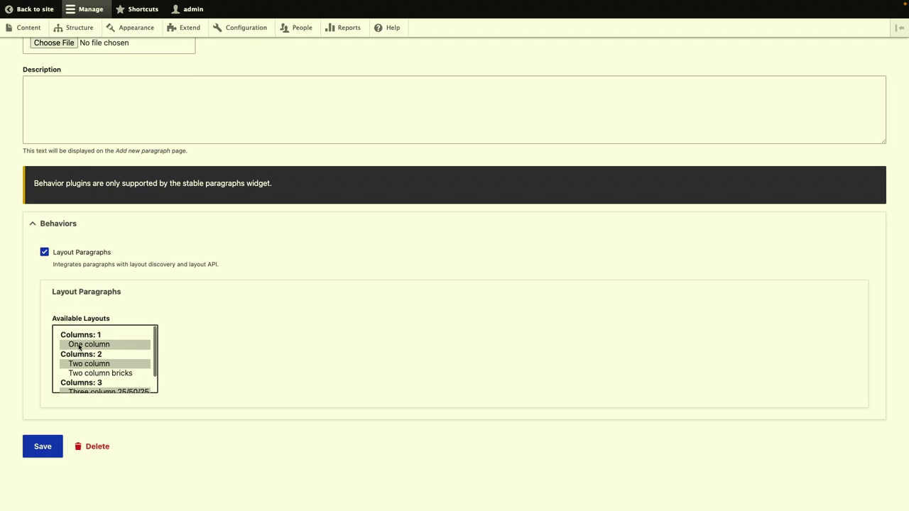
pyautogui.scroll(-1, 91, 349)
pyautogui.scroll(5, 71, 213)
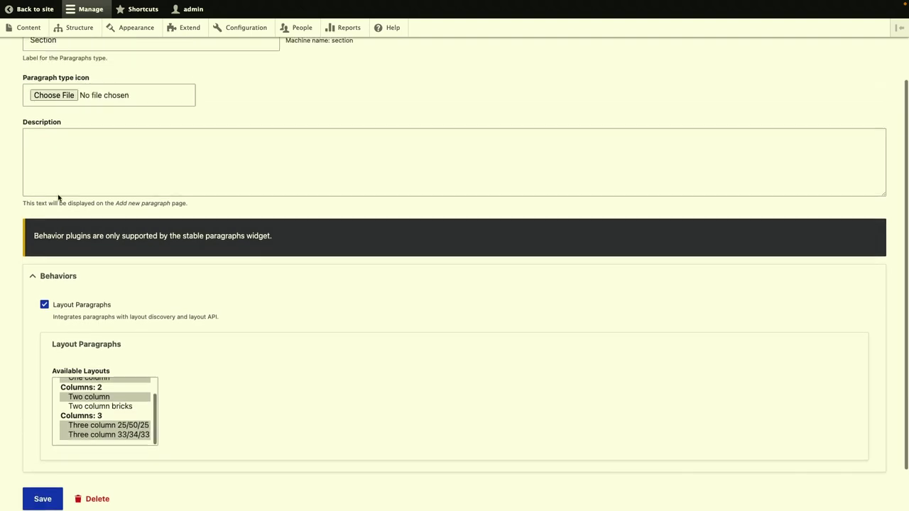
# - Open the WETA.org Redesign basic page for editing and start adding a Section component between the header image and the first text
pyautogui.click(30, 28)
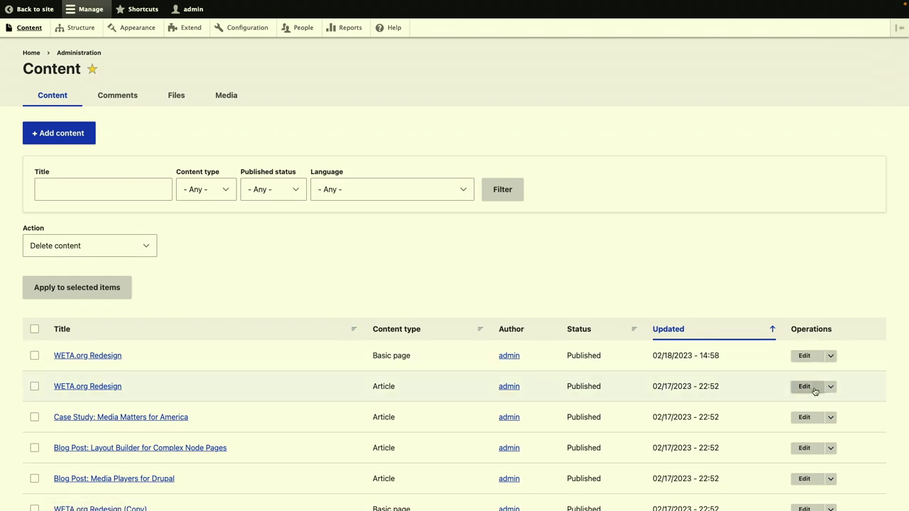
pyautogui.scroll(-3, 493, 370)
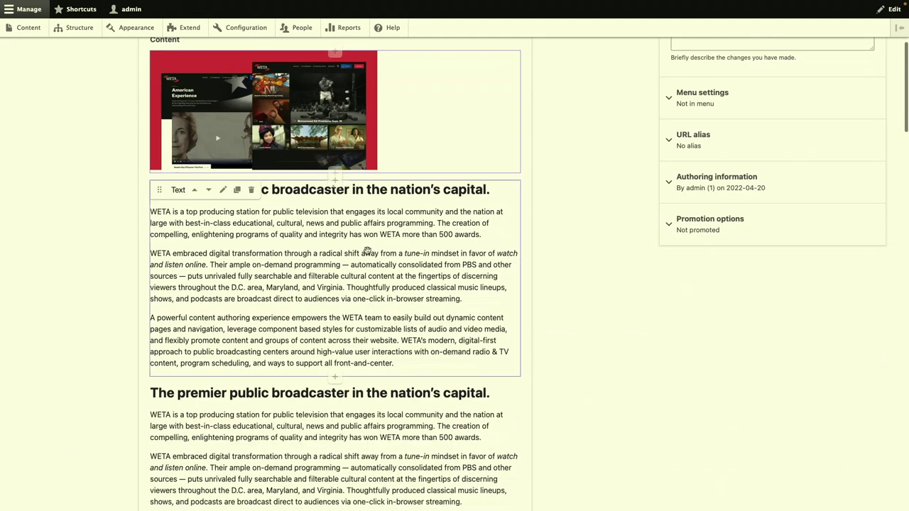
pyautogui.click(334, 173)
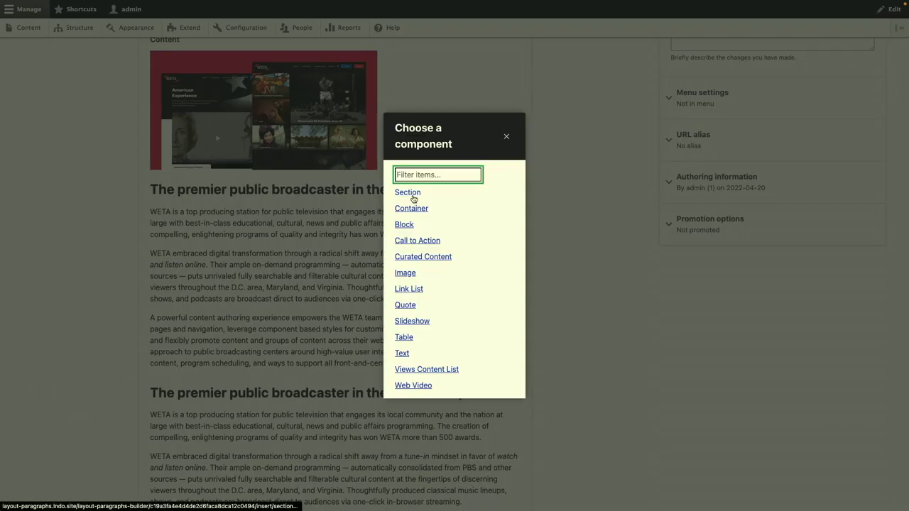
pyautogui.click(409, 194)
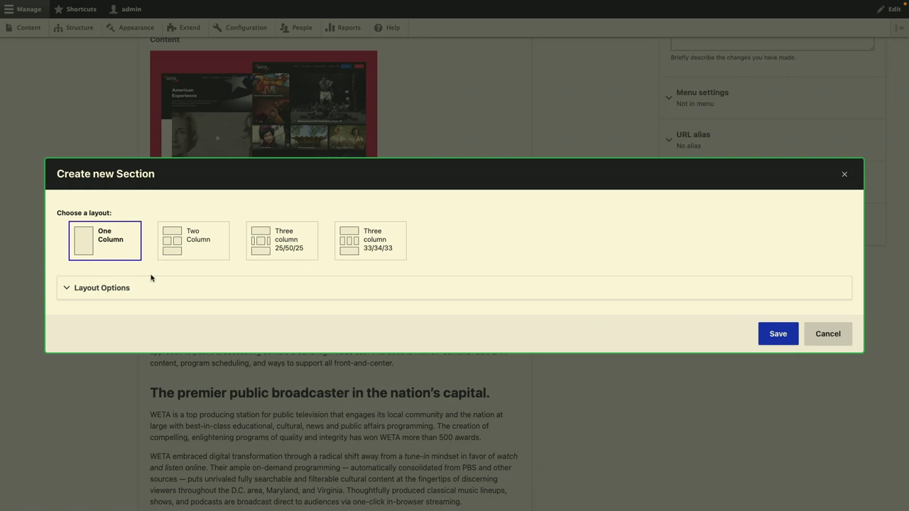
# - Check the new section's Layout Options and its administrative label field, and close the section form without saving
pyautogui.click(126, 288)
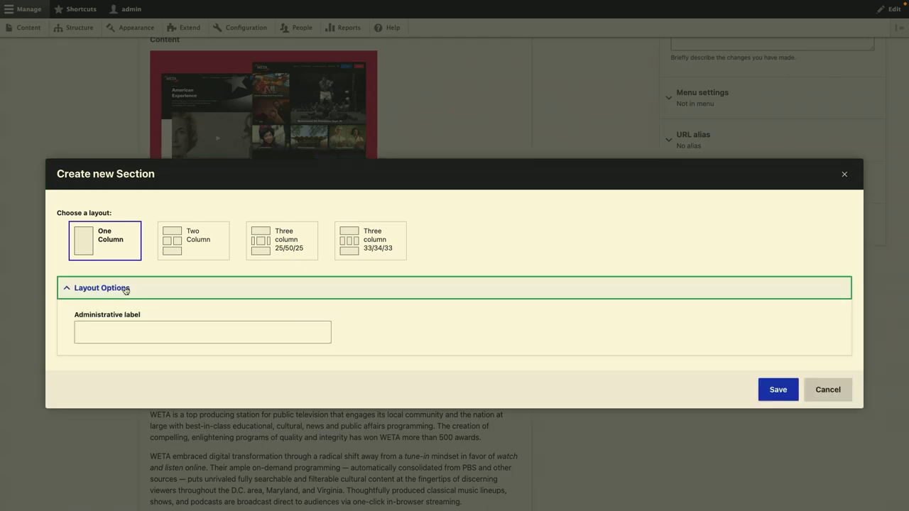
pyautogui.click(114, 332)
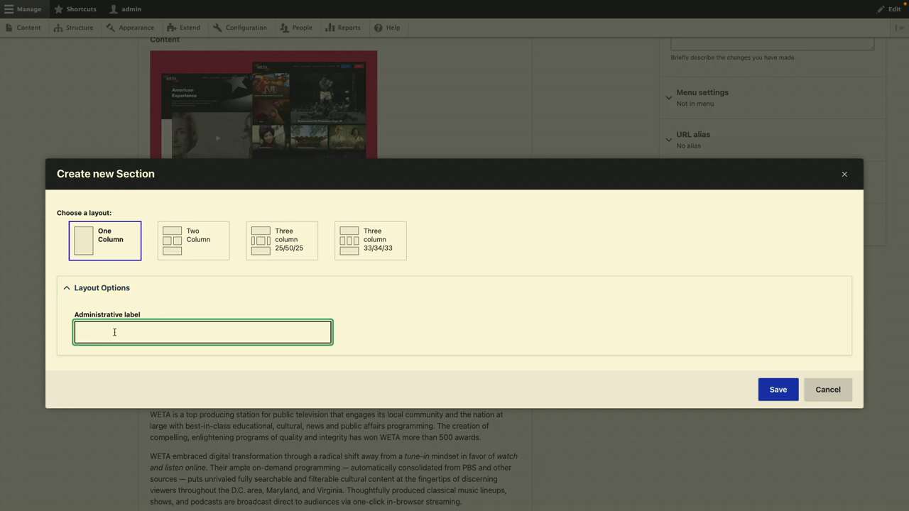
pyautogui.click(127, 286)
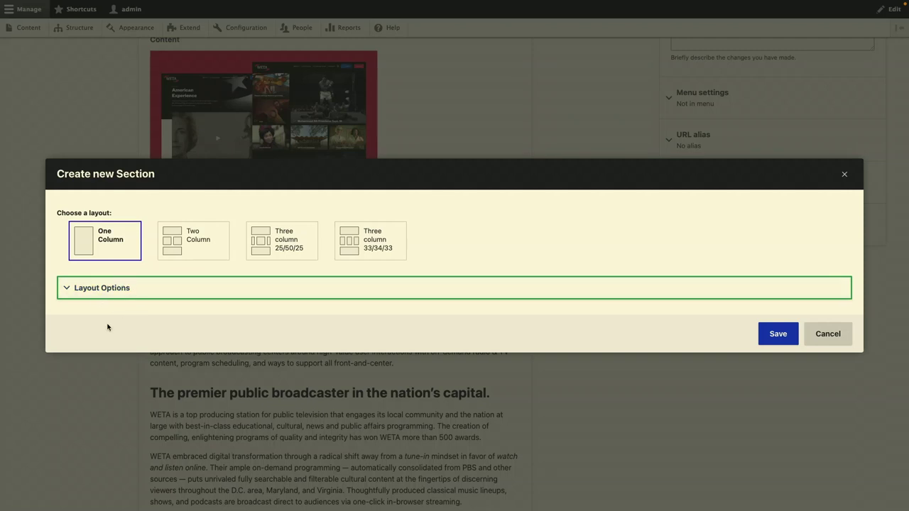
pyautogui.click(114, 291)
pyautogui.click(122, 289)
pyautogui.click(844, 174)
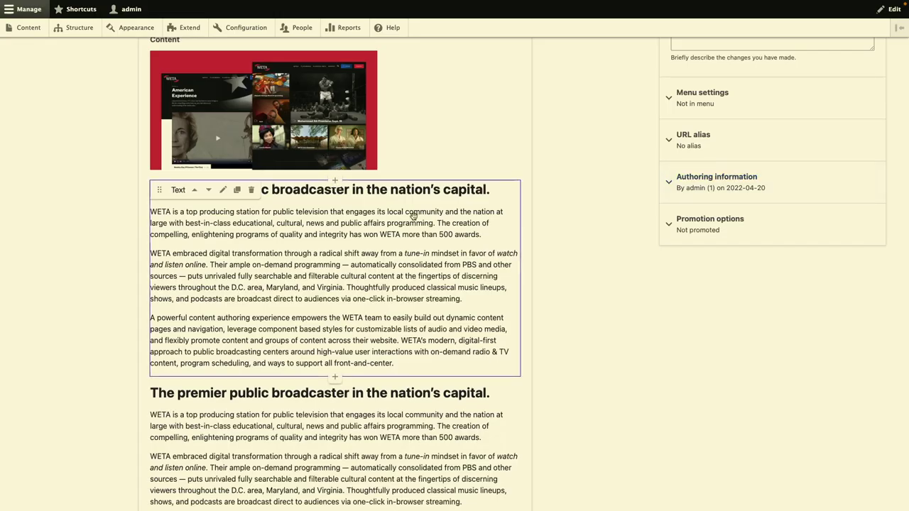
pyautogui.scroll(4, 413, 216)
pyautogui.scroll(-1, 413, 216)
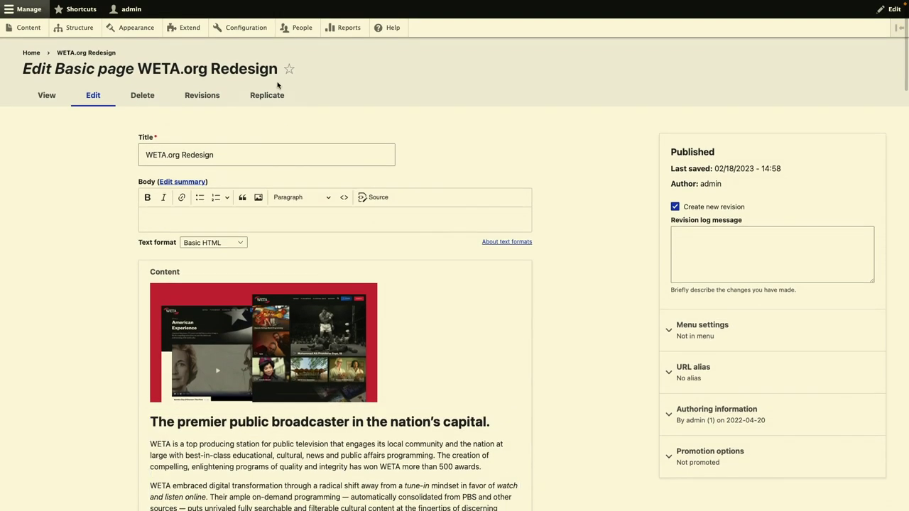
# - Open the form display settings of the Basic page content type from the site structure and find its Content field
pyautogui.click(91, 33)
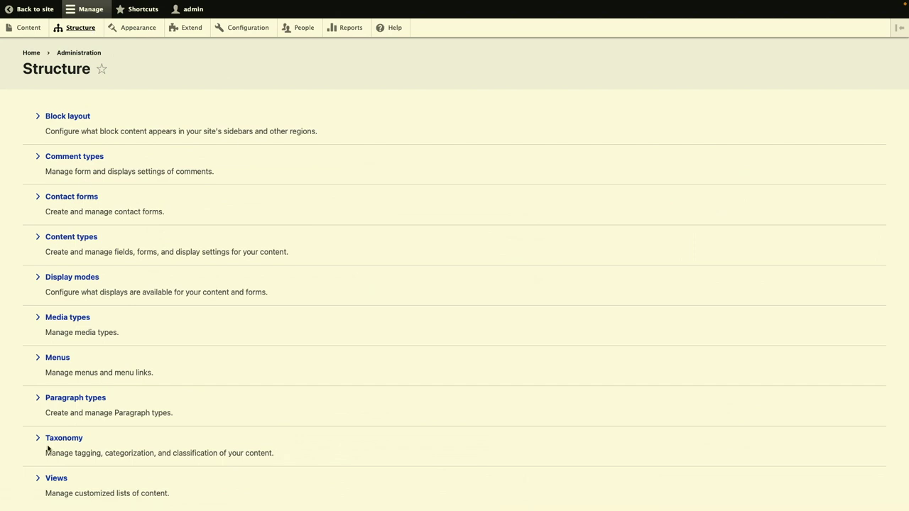
pyautogui.scroll(-2, 95, 326)
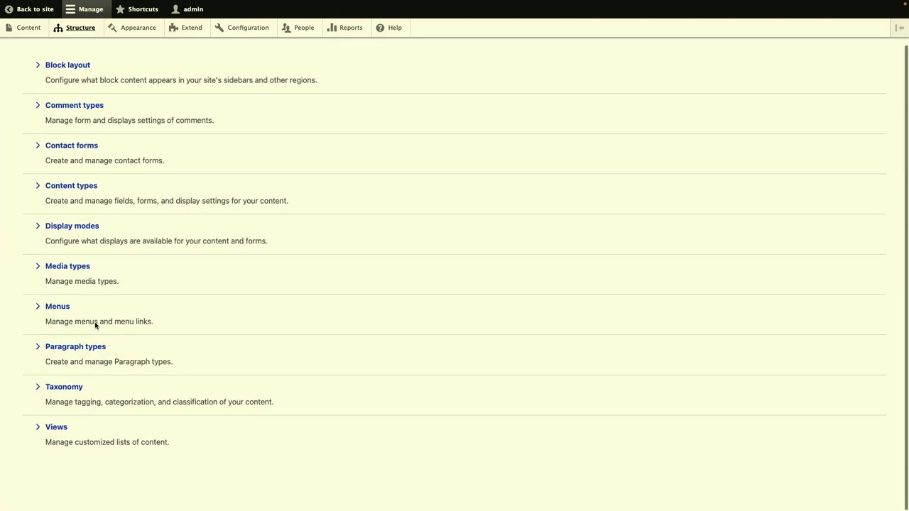
pyautogui.scroll(2, 93, 238)
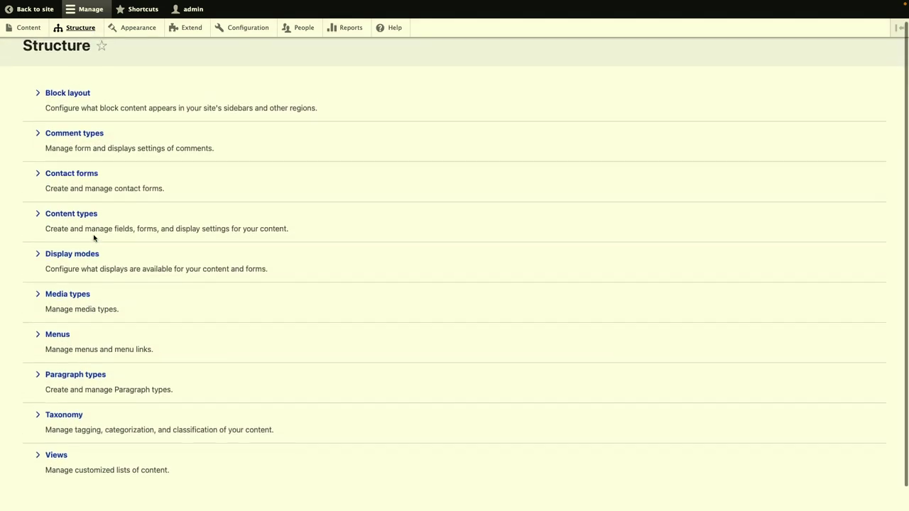
pyautogui.click(66, 237)
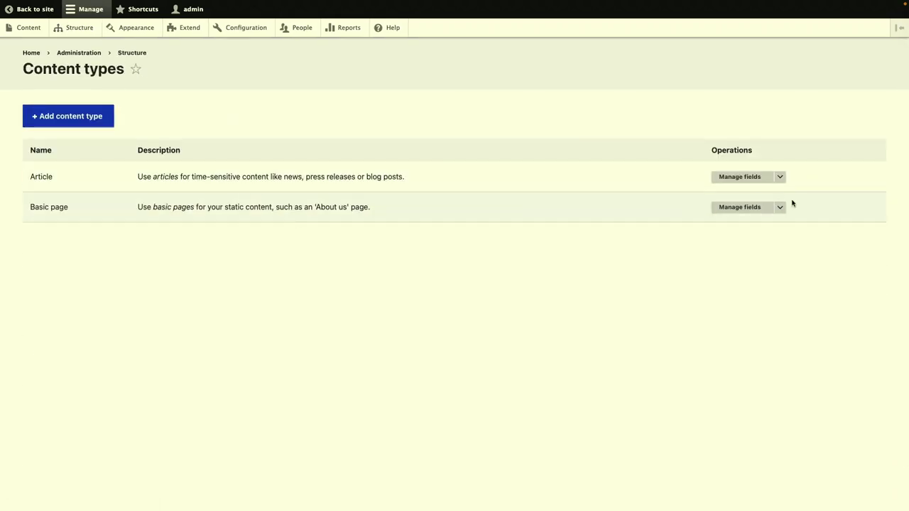
pyautogui.click(778, 207)
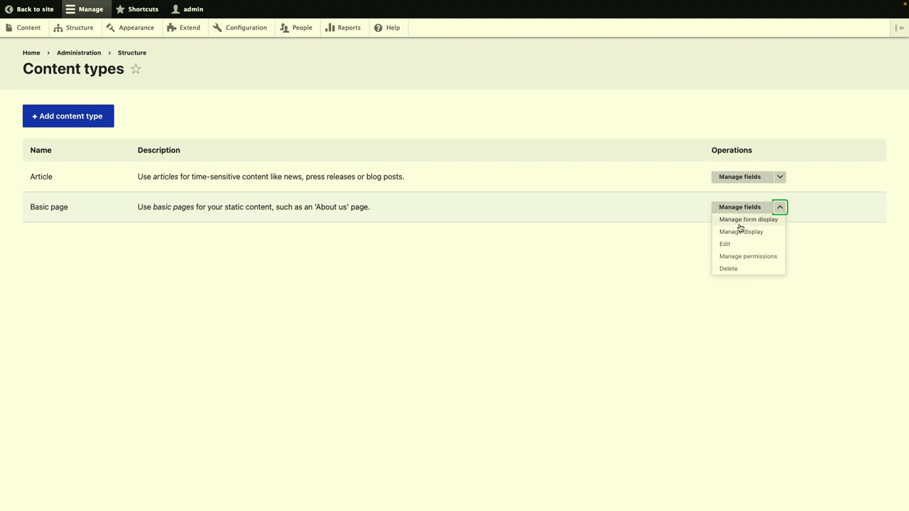
pyautogui.click(738, 219)
pyautogui.scroll(-5, 266, 393)
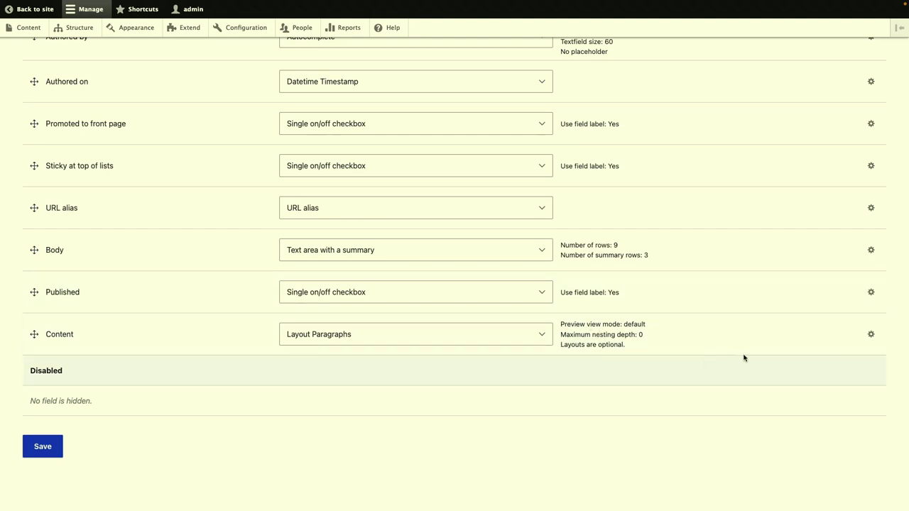
# - Examine the Content field's Layout Paragraphs widget settings and the choices available for maximum nesting depth
pyautogui.click(871, 335)
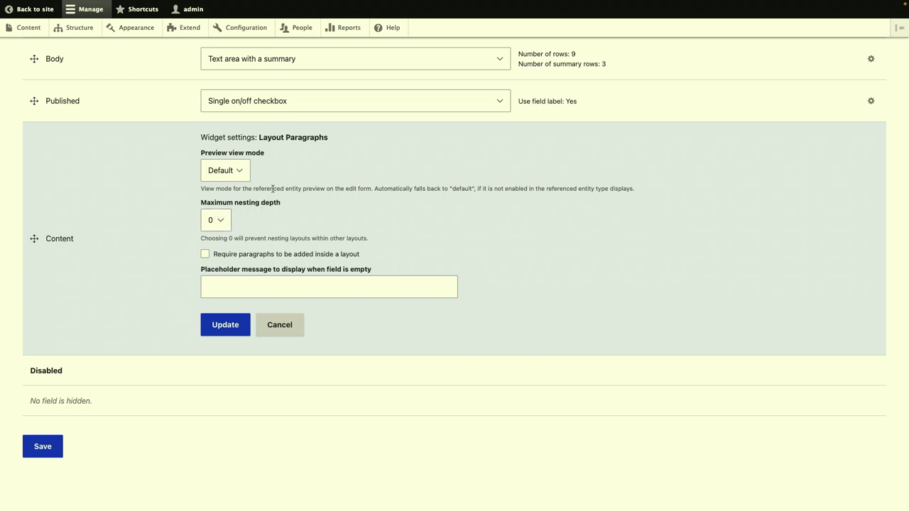
pyautogui.click(227, 220)
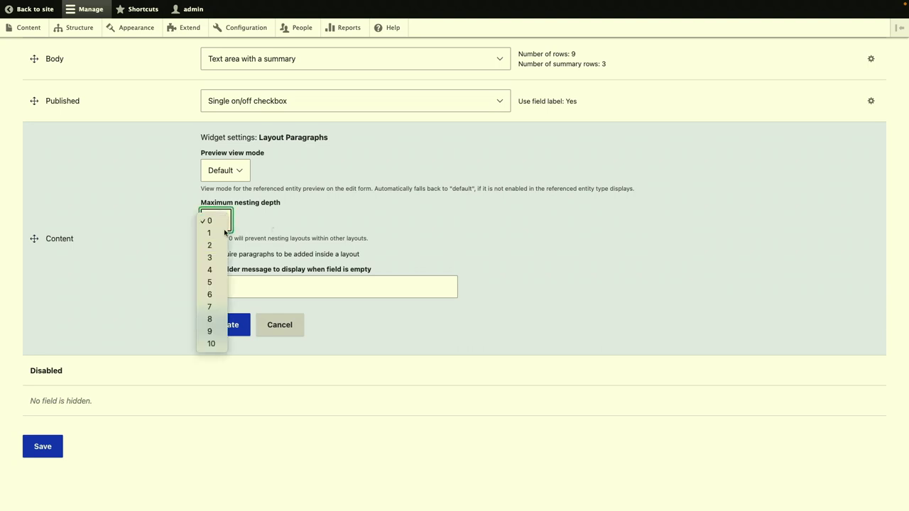
pyautogui.click(276, 203)
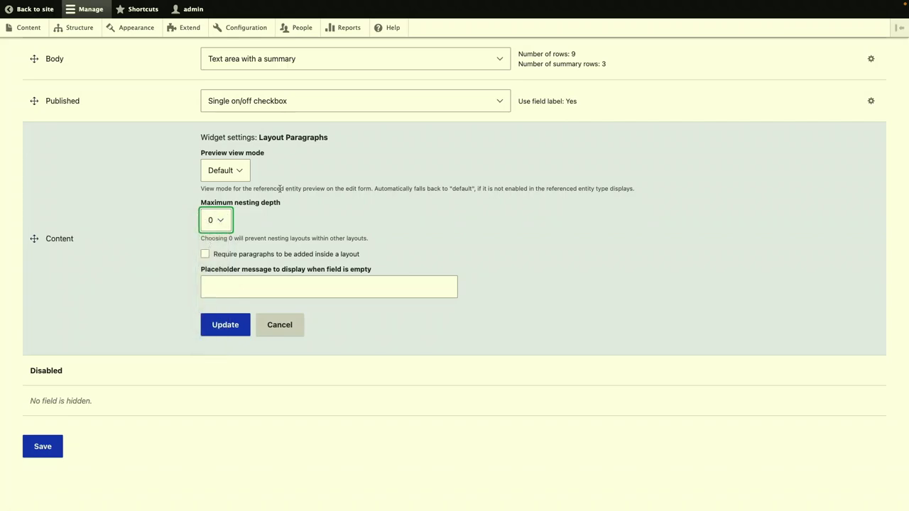
pyautogui.scroll(5, 280, 188)
pyautogui.scroll(-1, 279, 185)
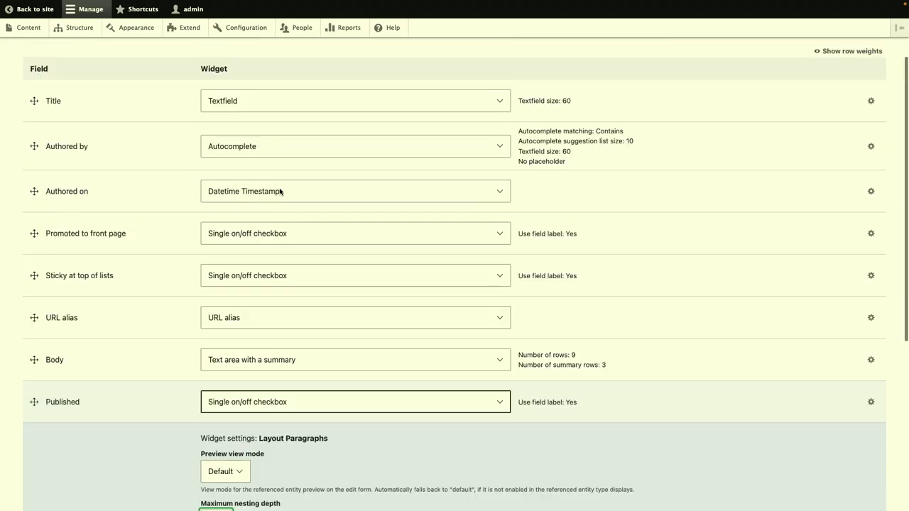
pyautogui.scroll(5, 280, 192)
pyautogui.scroll(-6, 285, 308)
pyautogui.scroll(-3, 284, 307)
pyautogui.click(215, 220)
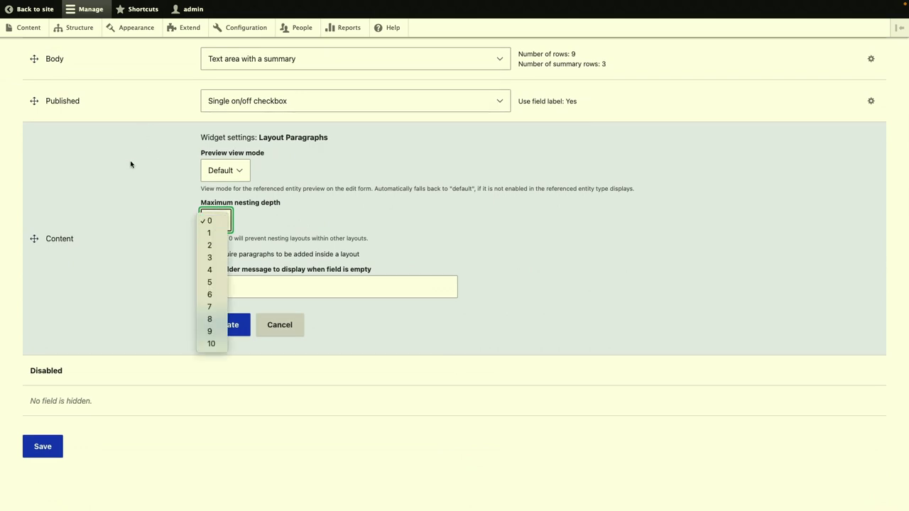
# - Open the site's content list in a separate tab and start editing the WETA.org Redesign basic page
pyautogui.click(34, 30)
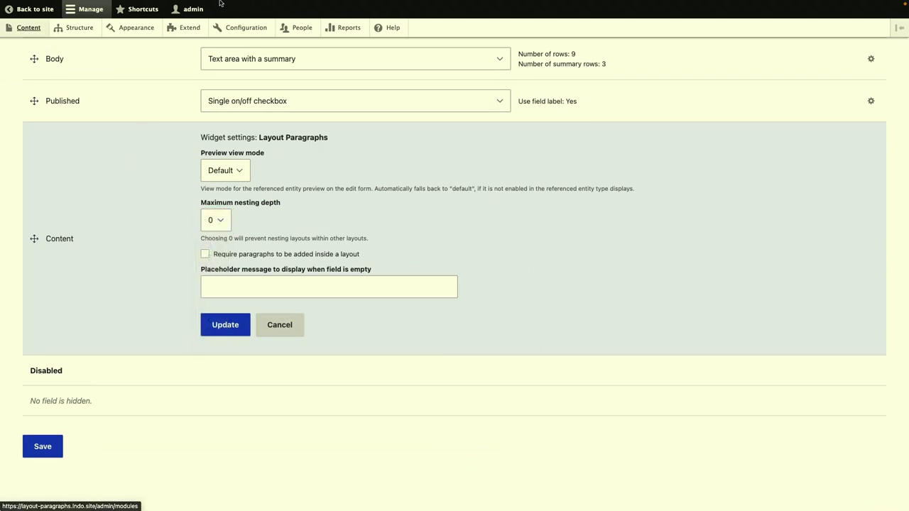
pyautogui.click(32, 17)
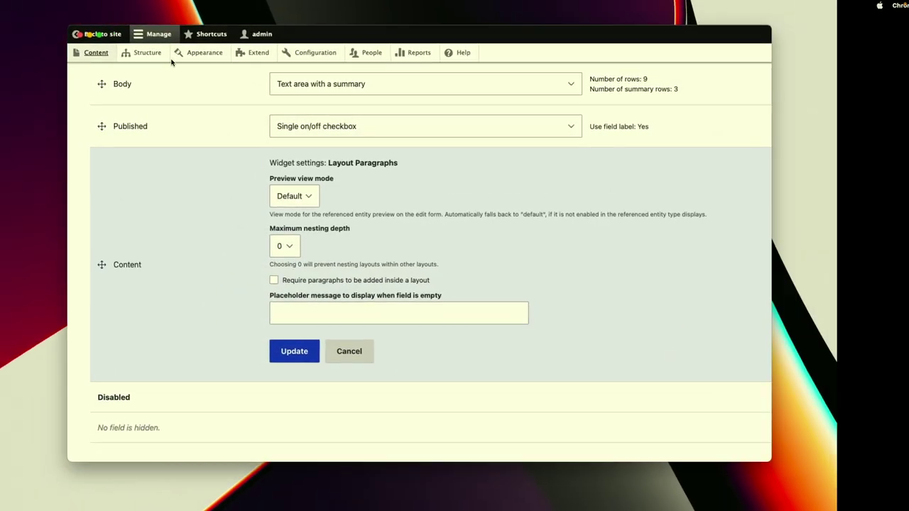
pyautogui.click(397, 37)
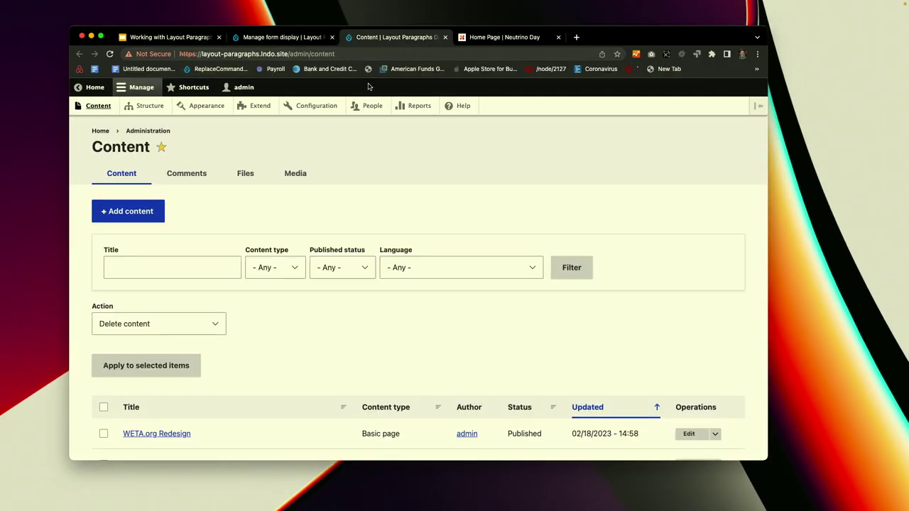
pyautogui.scroll(-6, 244, 274)
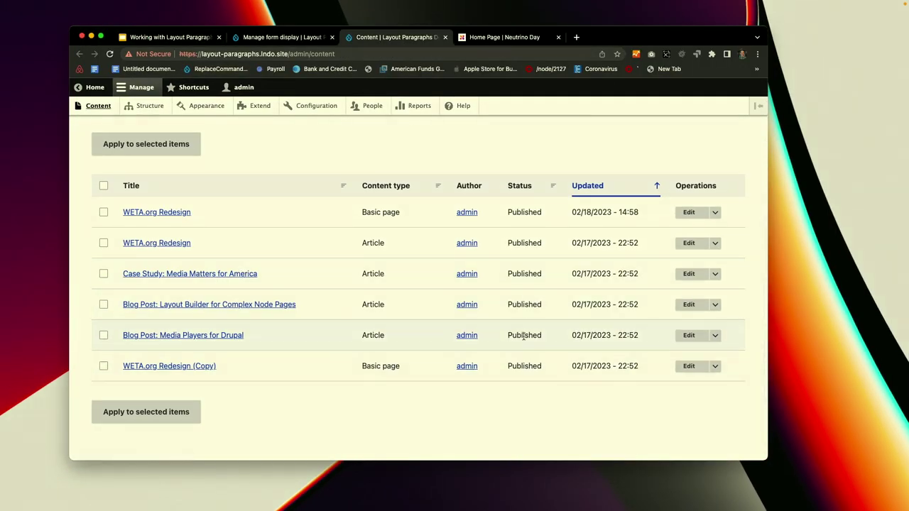
pyautogui.click(690, 213)
# - Check which components can be added below the "Content authoring, turned up" text inside its section, and dismiss the component list
pyautogui.scroll(-15, 348, 339)
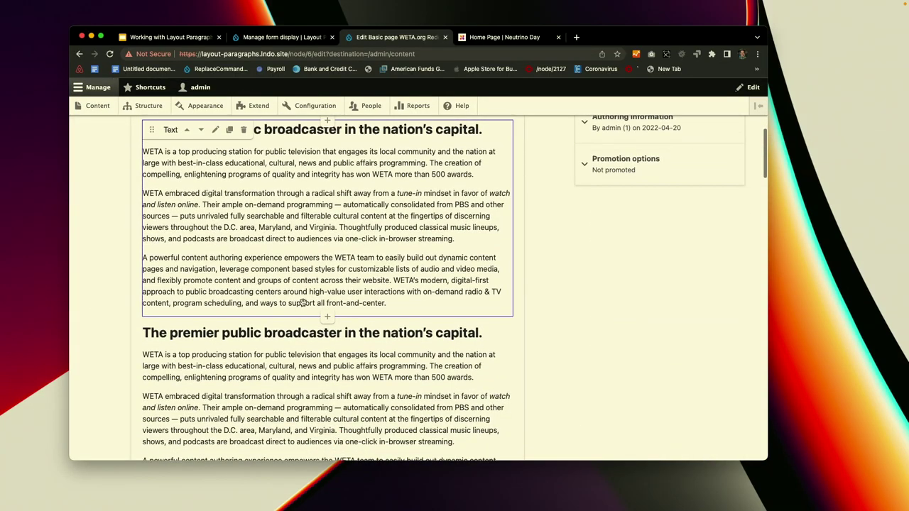
pyautogui.scroll(-5, 301, 304)
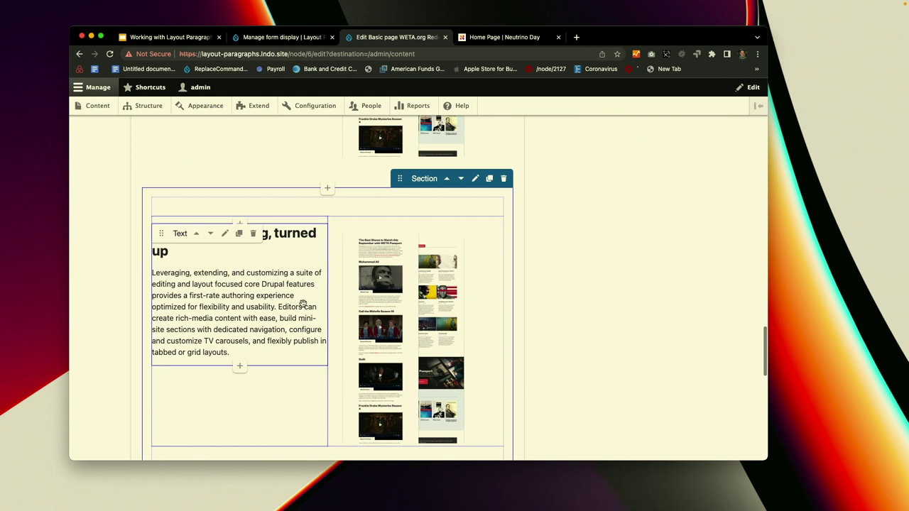
pyautogui.scroll(-1, 341, 271)
pyautogui.scroll(-1, 341, 271)
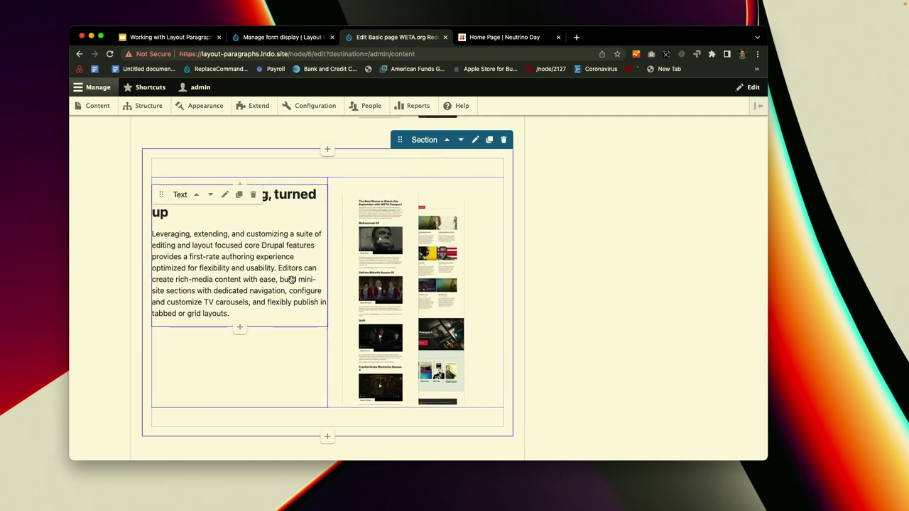
pyautogui.click(239, 328)
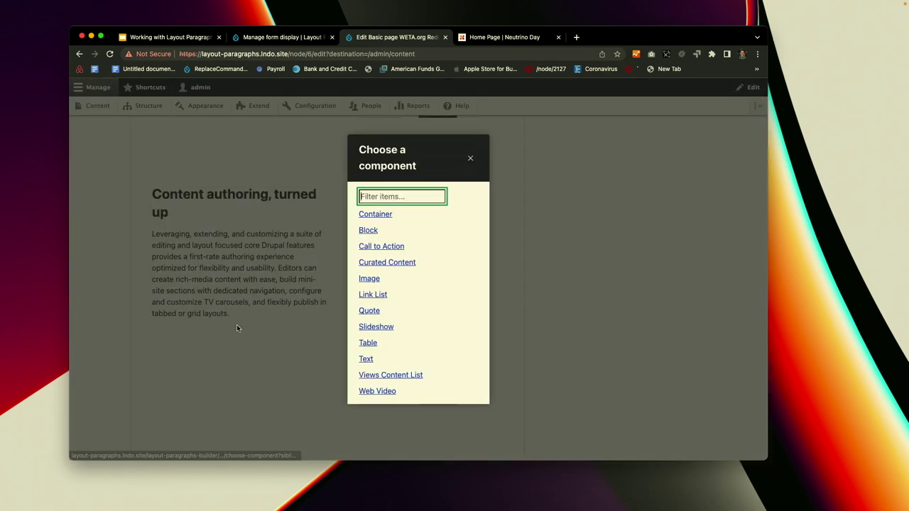
pyautogui.click(470, 159)
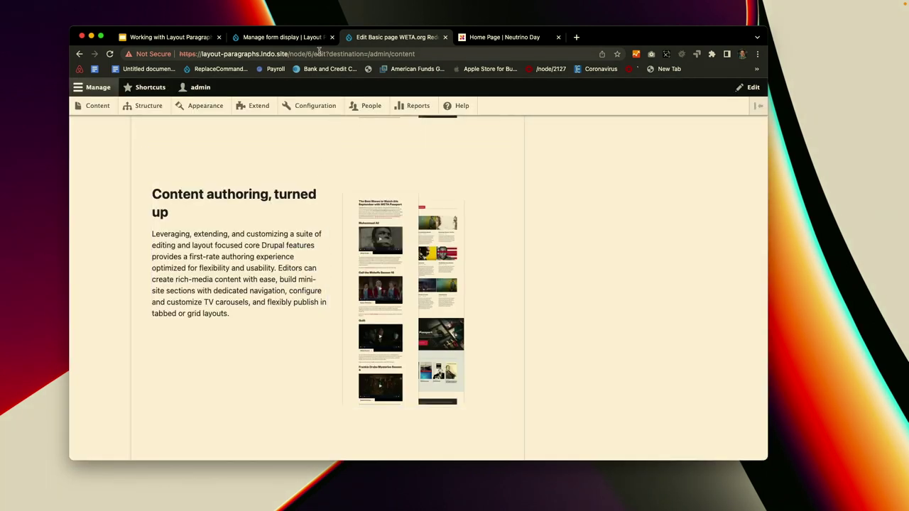
# - Set the Content field's maximum nesting depth to 2 in the Basic page form display and save the settings
pyautogui.click(283, 37)
pyautogui.click(241, 298)
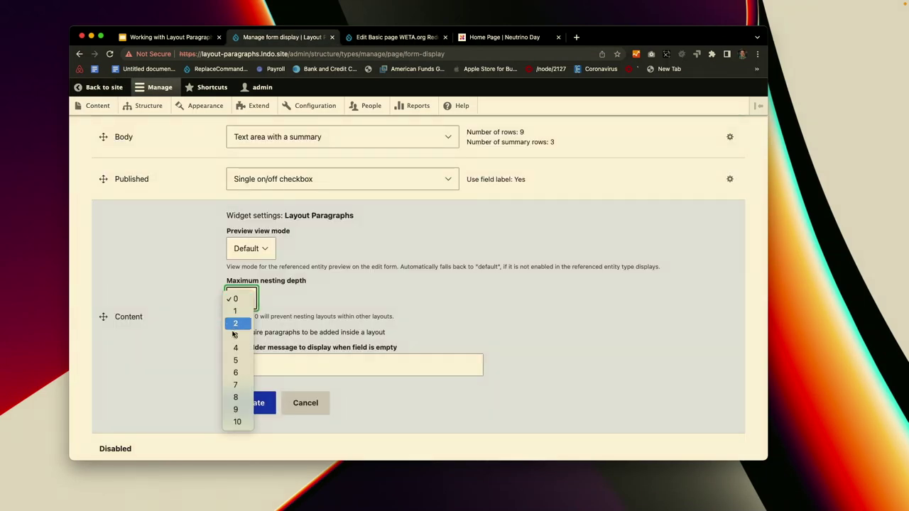
pyautogui.click(240, 324)
pyautogui.click(250, 404)
pyautogui.click(117, 396)
# - Reload the page's edit form and add a Two Column section below the "Content authoring, turned up" text
pyautogui.click(377, 37)
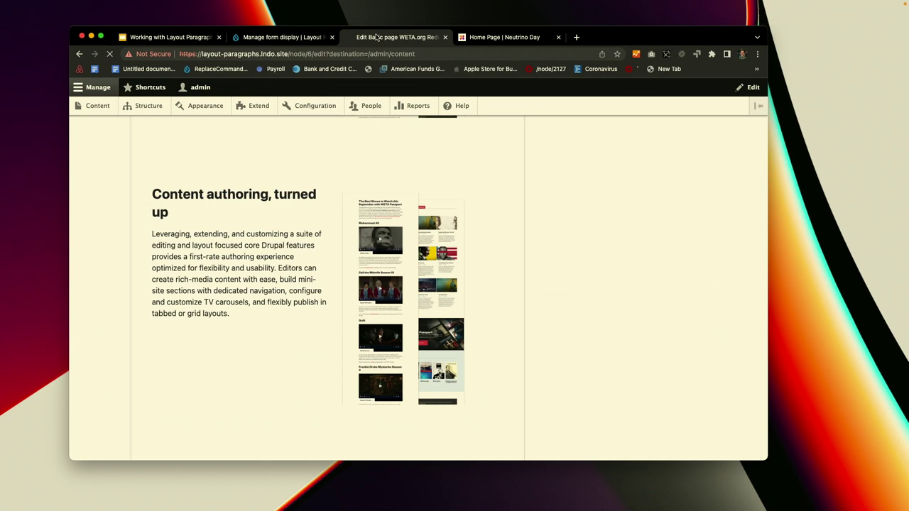
pyautogui.click(242, 329)
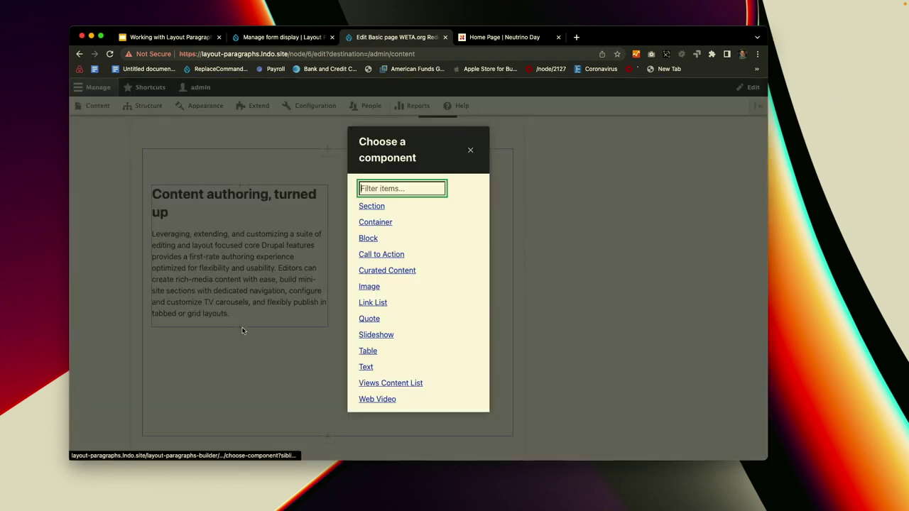
pyautogui.click(370, 206)
pyautogui.click(265, 260)
pyautogui.click(641, 349)
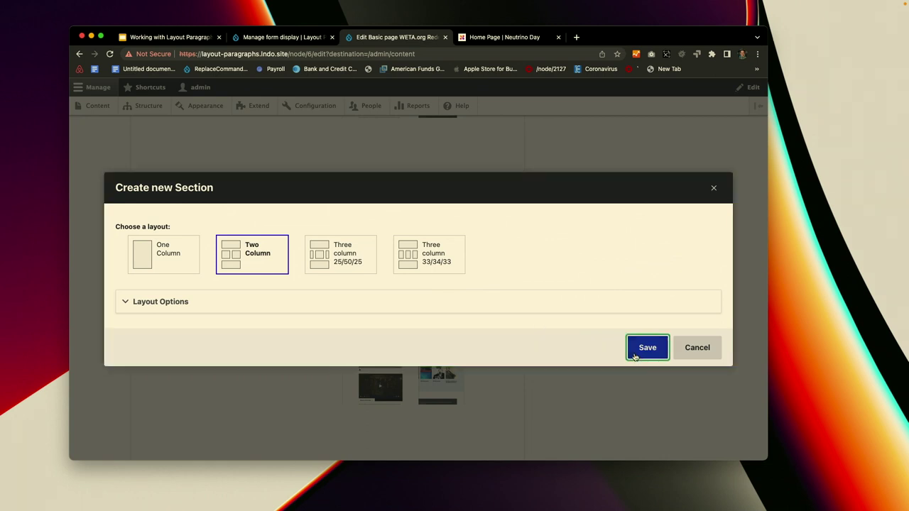
# - Add a Three column 33/34/33 section in the nested section's left column and check which components its middle column accepts
pyautogui.click(207, 365)
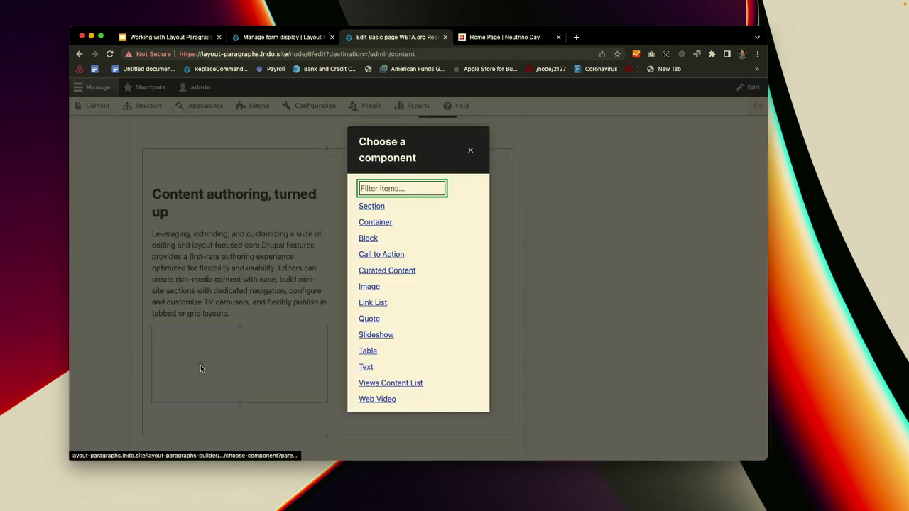
pyautogui.click(365, 207)
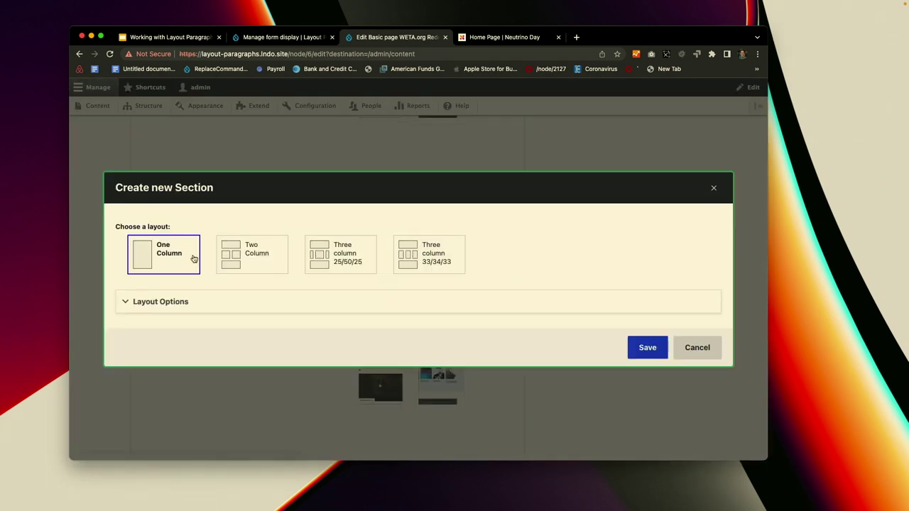
pyautogui.click(431, 268)
pyautogui.click(646, 347)
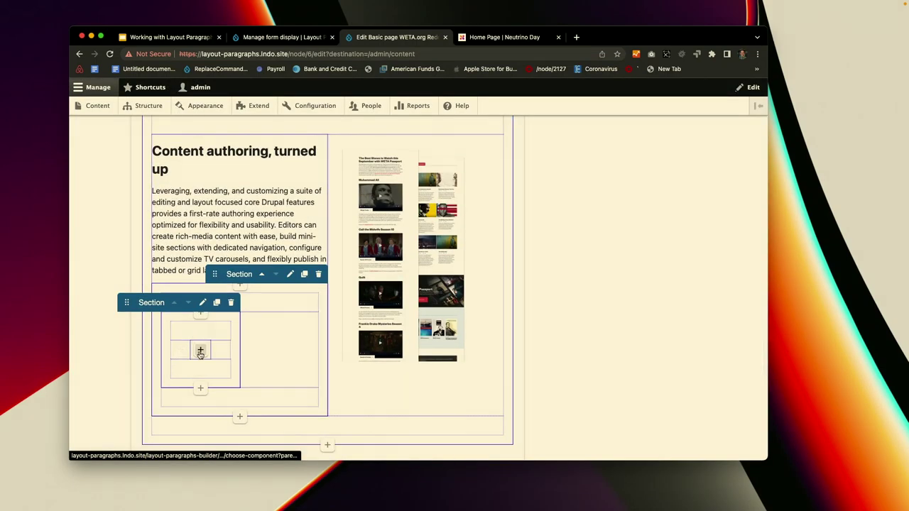
pyautogui.click(200, 353)
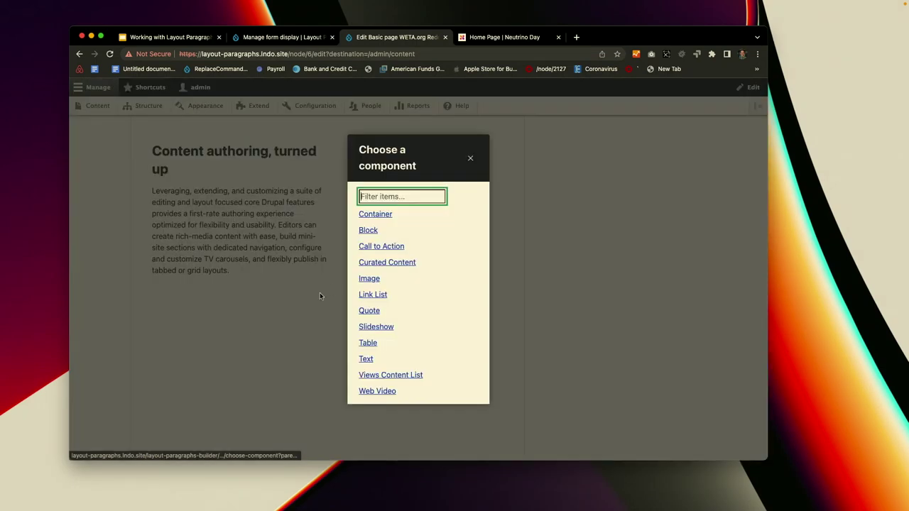
pyautogui.click(470, 158)
# - Require paragraphs to be added inside a layout for the Basic page's Content field and save the form display
pyautogui.click(284, 37)
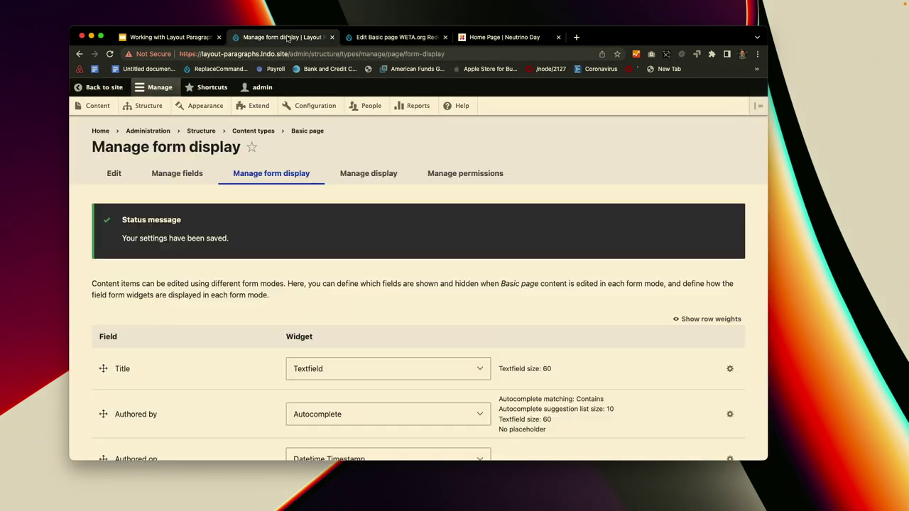
pyautogui.scroll(-10, 232, 377)
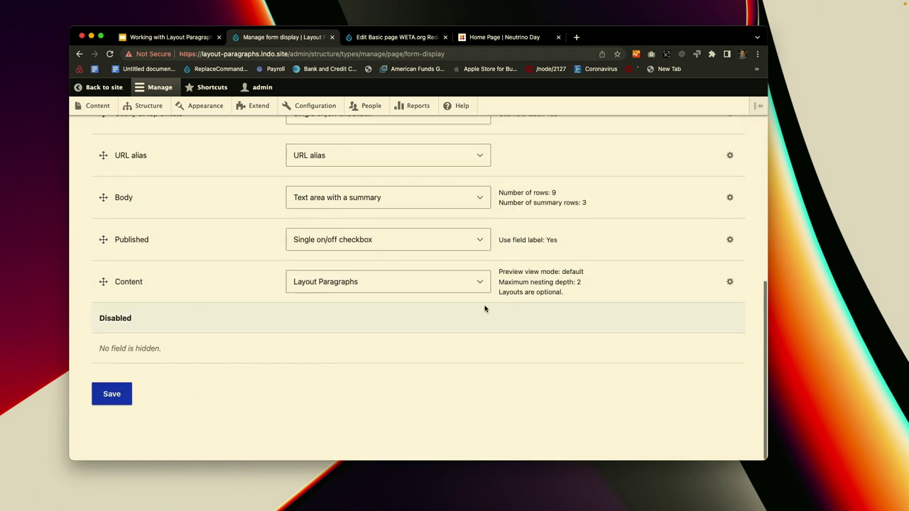
pyautogui.click(731, 284)
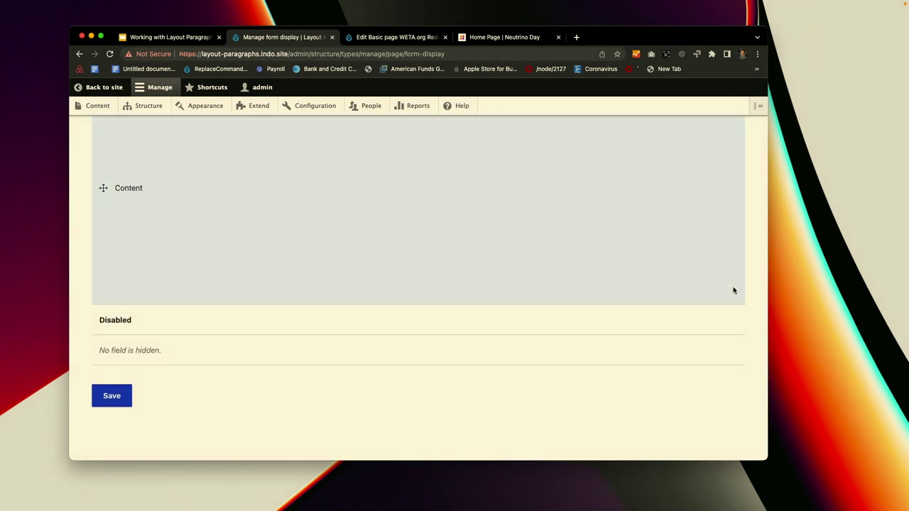
pyautogui.scroll(2, 544, 296)
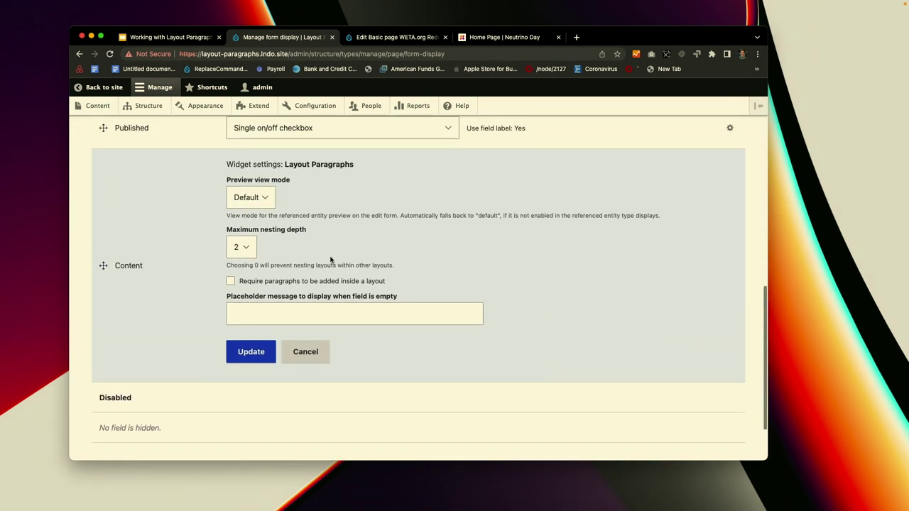
pyautogui.click(256, 282)
pyautogui.click(251, 350)
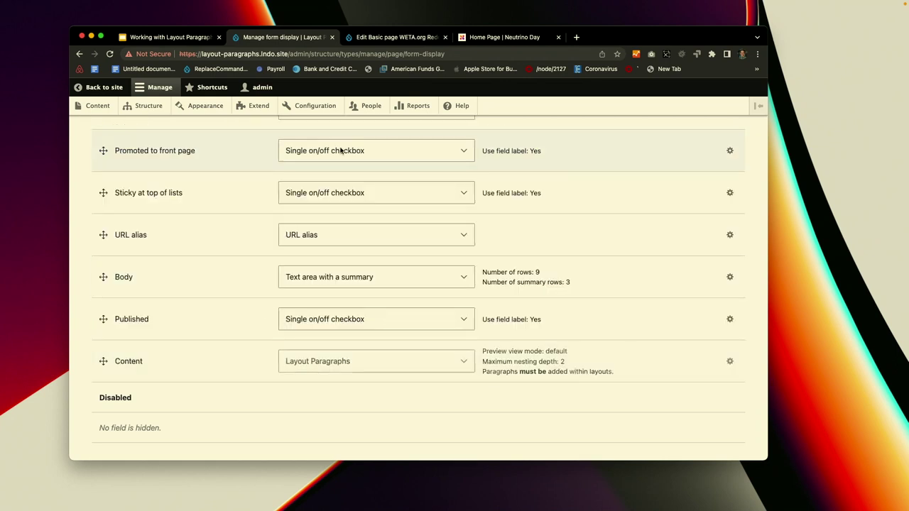
pyautogui.scroll(-3, 150, 400)
pyautogui.click(112, 389)
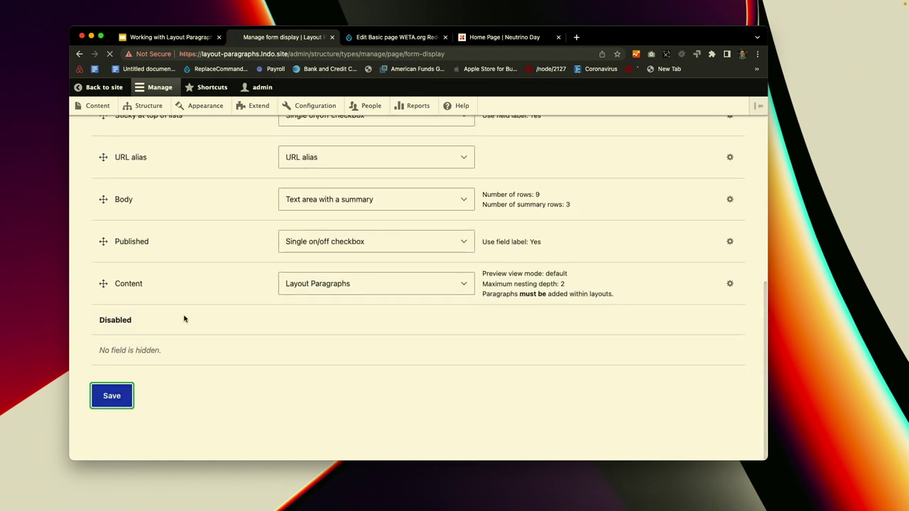
# - Reload the WETA.org Redesign page's edit form, discarding its unsaved changes
pyautogui.click(364, 37)
pyautogui.press('super+r')
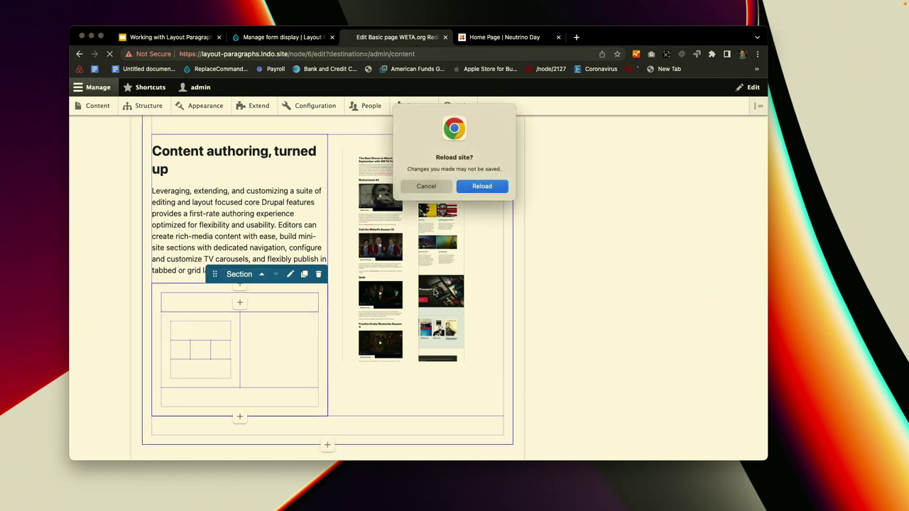
pyautogui.click(477, 186)
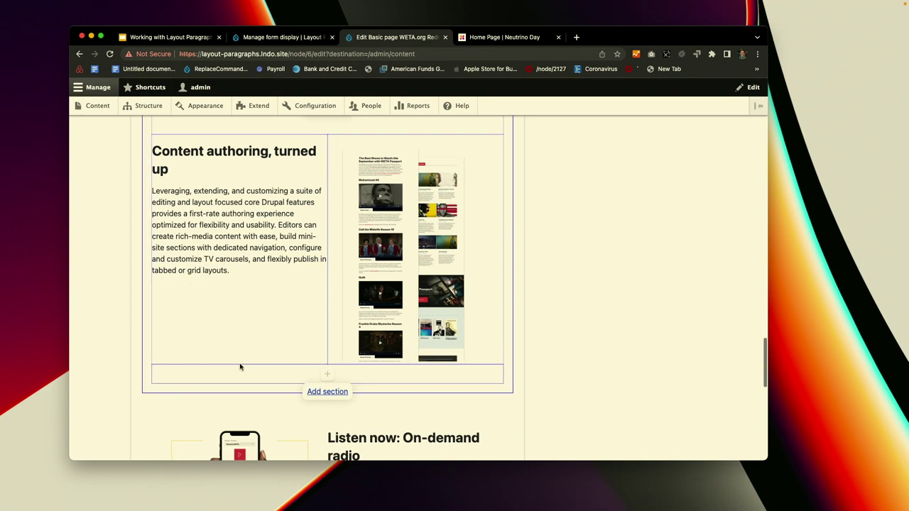
# - Add a One Column section directly above the "Search, browse, listen, watch" text
pyautogui.scroll(-4, 240, 363)
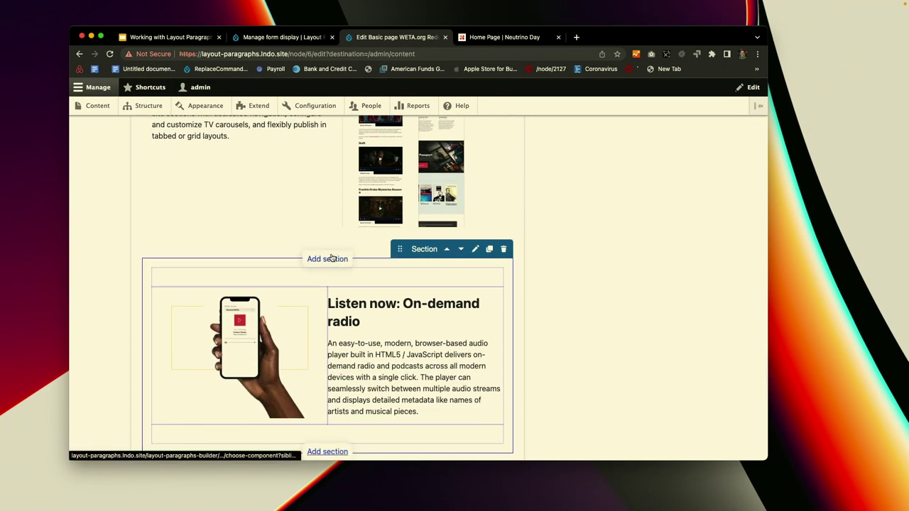
pyautogui.scroll(5, 334, 237)
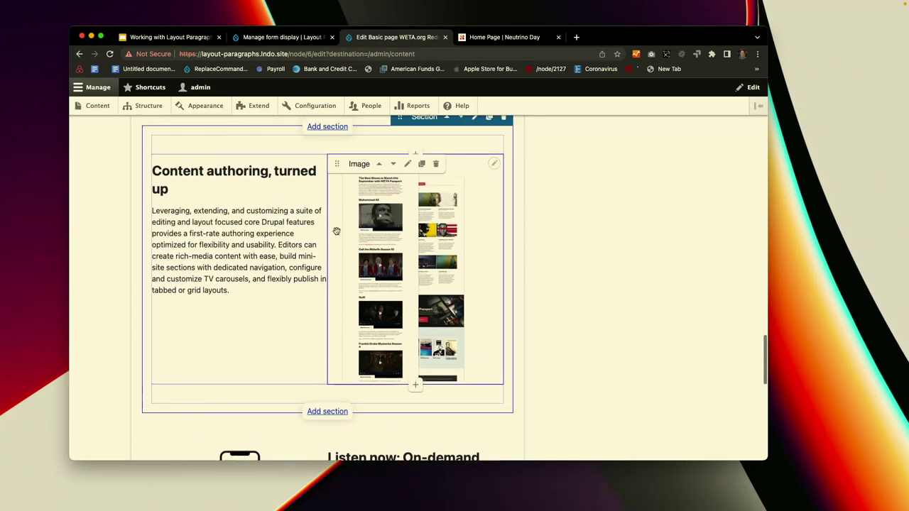
pyautogui.scroll(4, 336, 231)
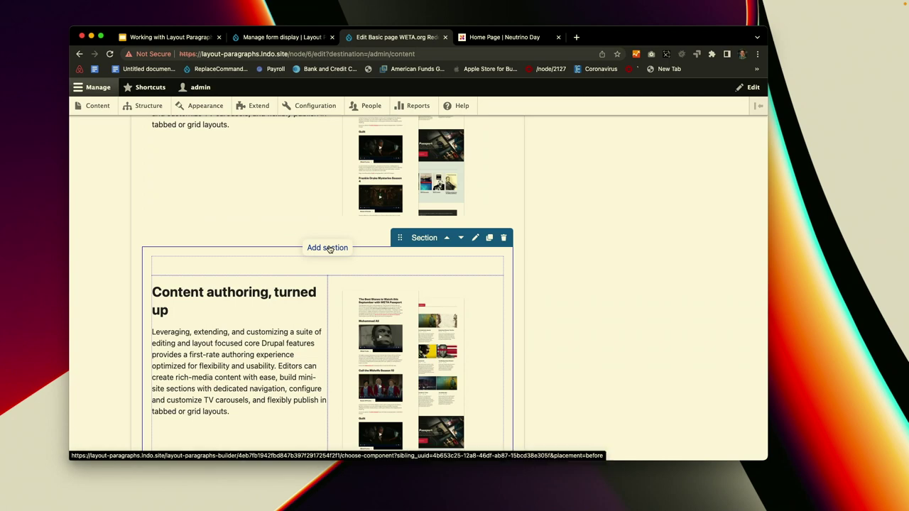
pyautogui.scroll(5, 334, 255)
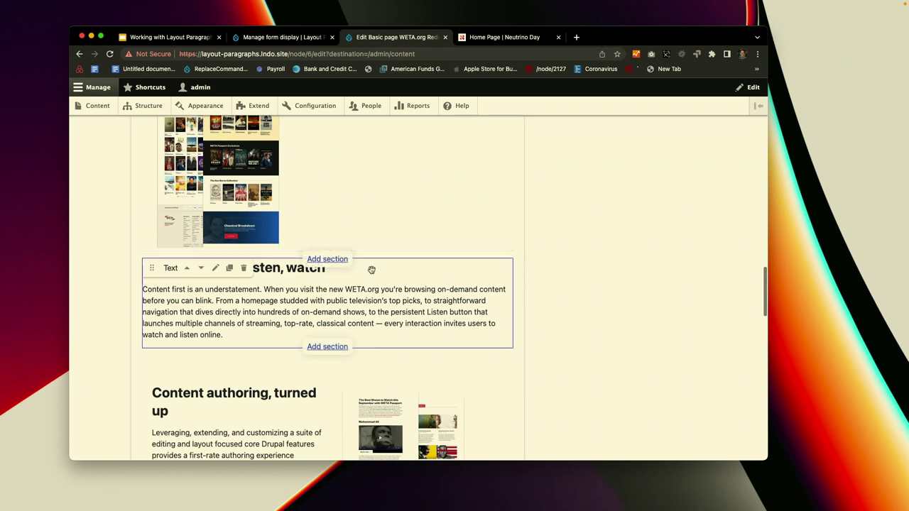
pyautogui.click(331, 254)
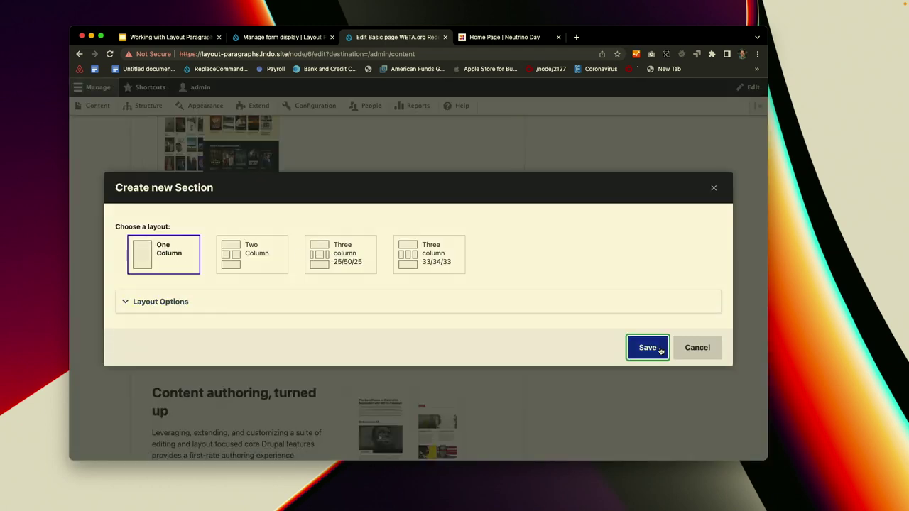
pyautogui.click(647, 347)
pyautogui.click(326, 271)
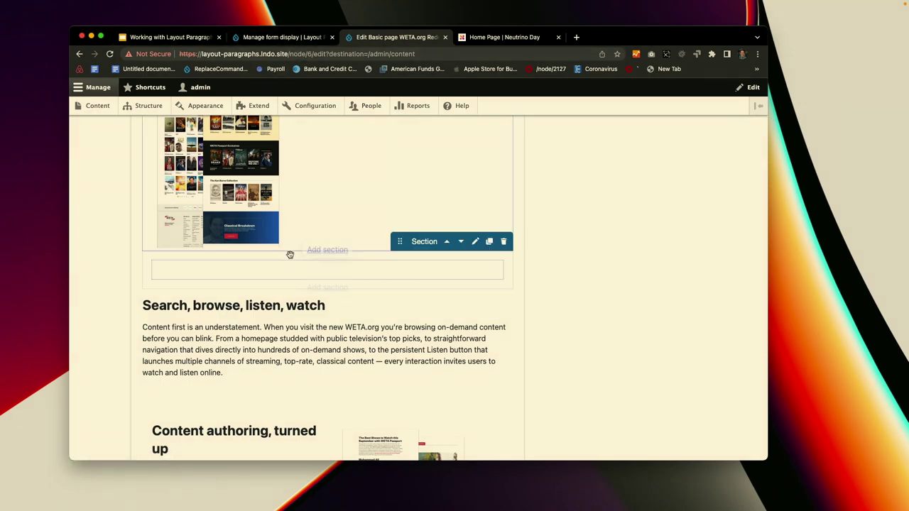
pyautogui.scroll(15, 290, 254)
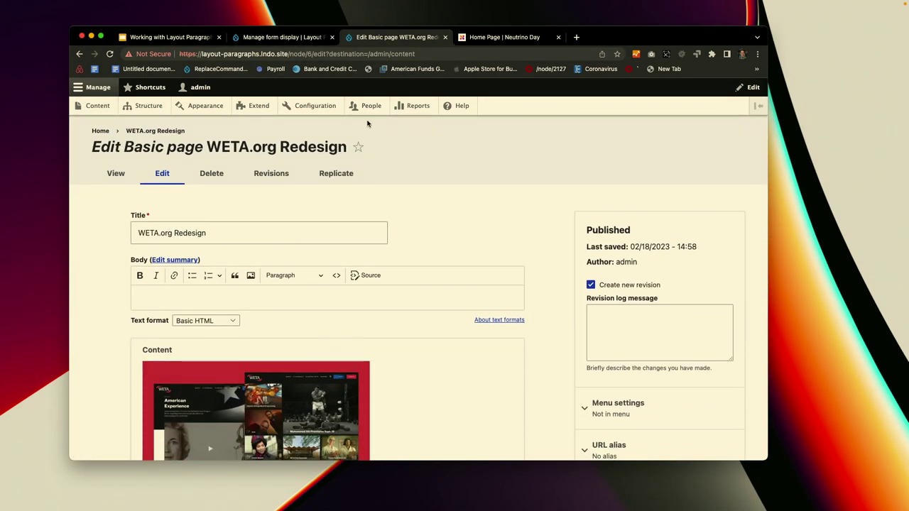
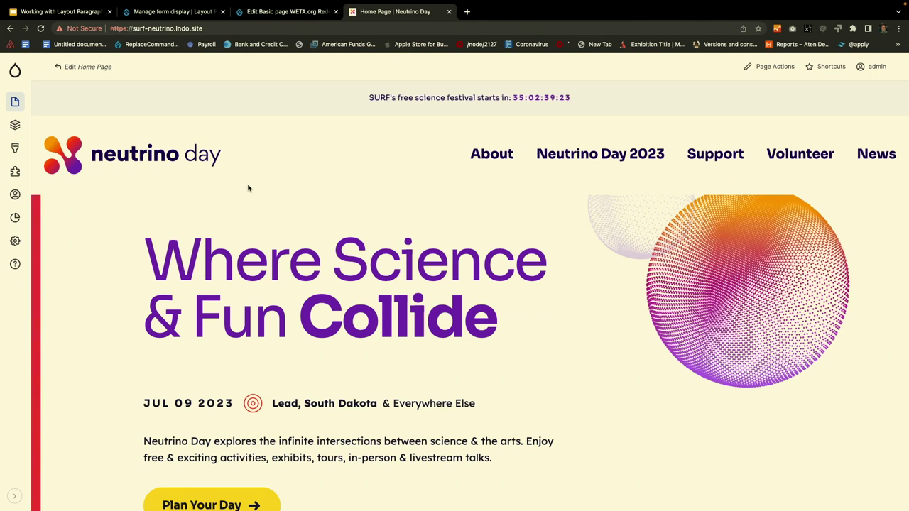
# - Open the Neutrino Day home page for editing in place on the front end
pyautogui.scroll(-4, 248, 188)
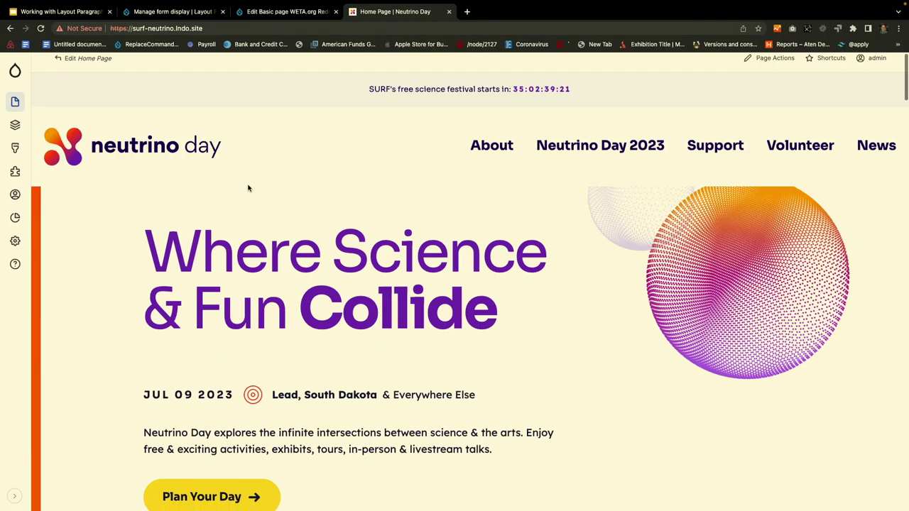
pyautogui.scroll(4, 247, 188)
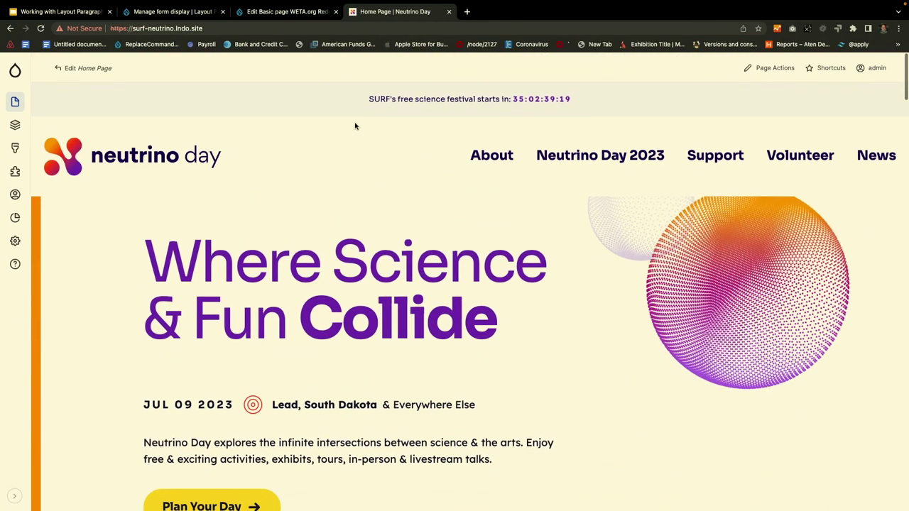
pyautogui.click(775, 66)
pyautogui.click(759, 108)
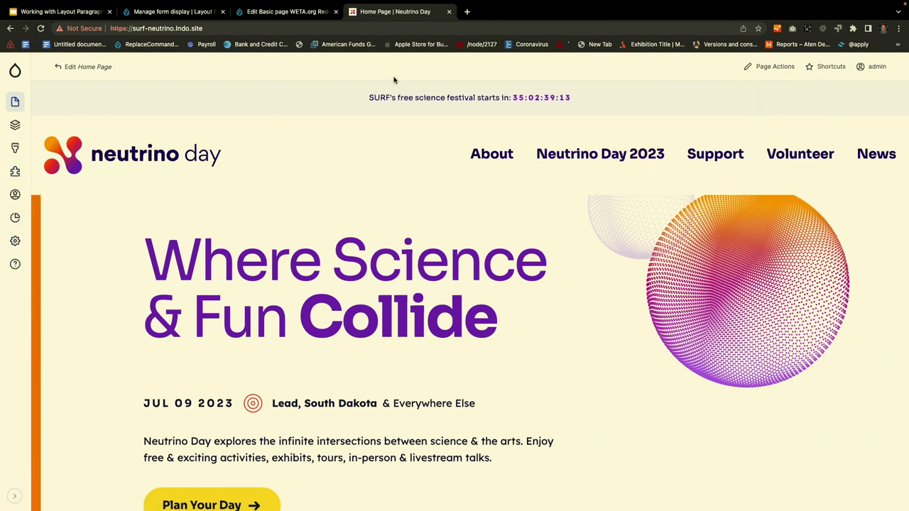
pyautogui.click(737, 66)
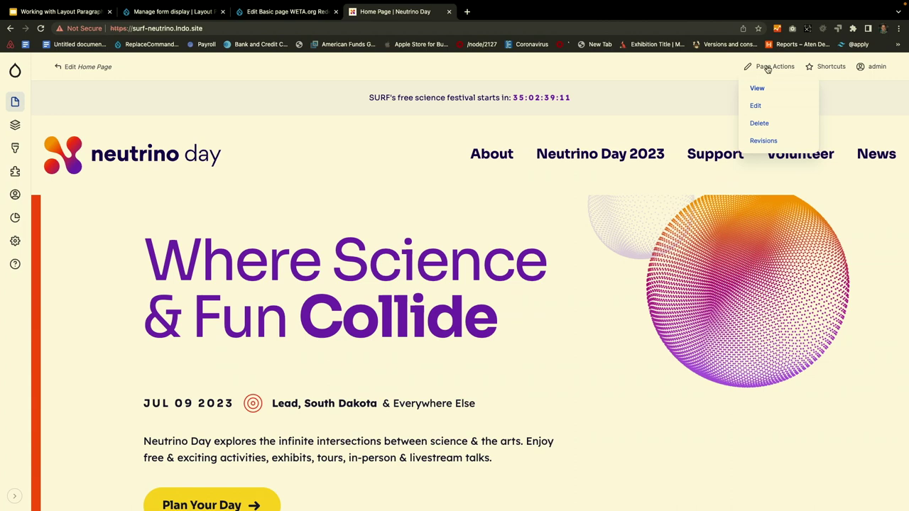
pyautogui.click(752, 105)
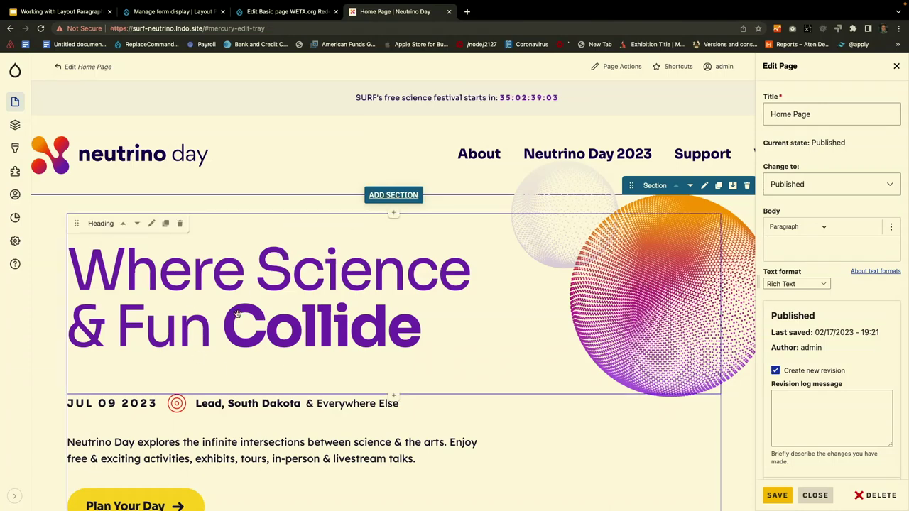
# - Look over the home page's editable sections and inspect the content settings of the "Where Science & Fun Collide" heading
pyautogui.scroll(-5, 238, 314)
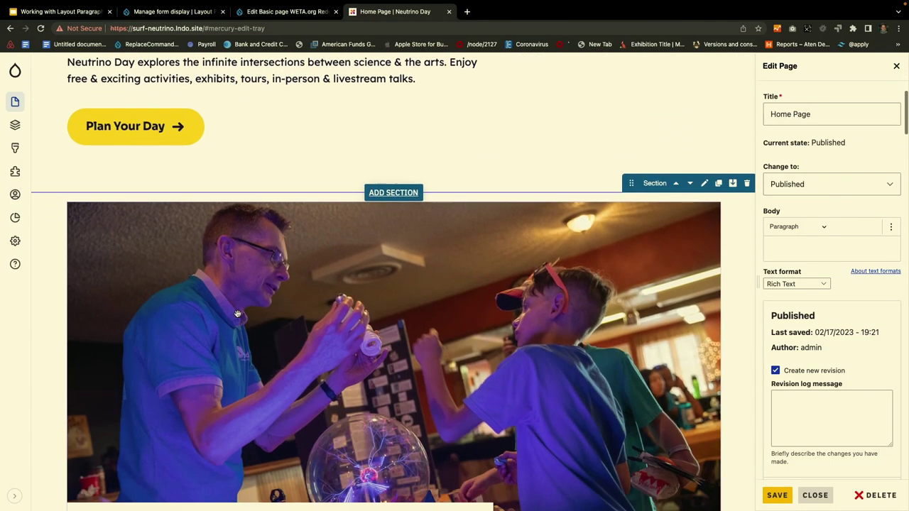
pyautogui.scroll(-6, 237, 314)
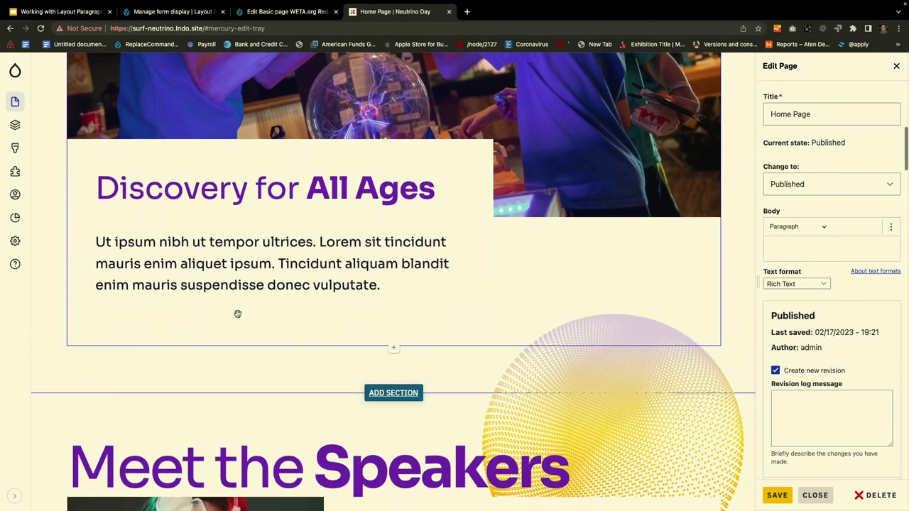
pyautogui.scroll(-2, 238, 315)
pyautogui.scroll(13, 357, 249)
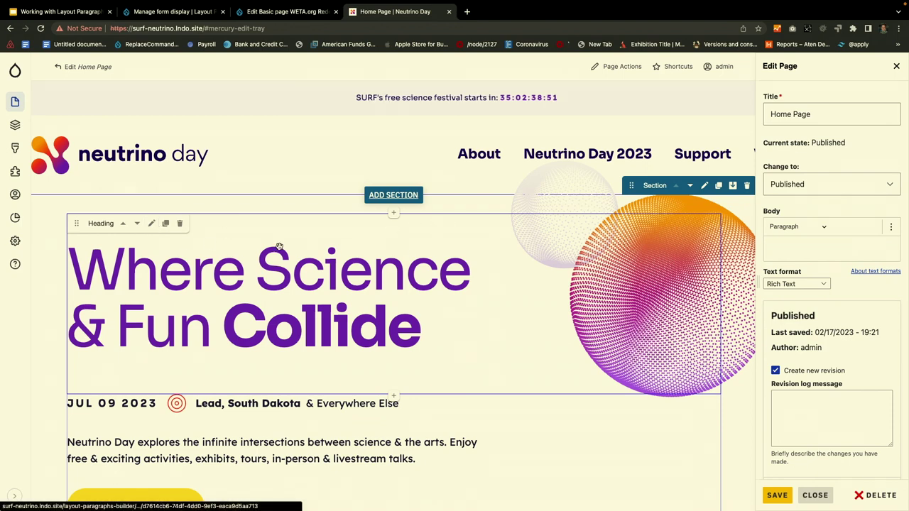
pyautogui.scroll(-3, 288, 249)
pyautogui.scroll(1, 288, 250)
pyautogui.scroll(2, 288, 249)
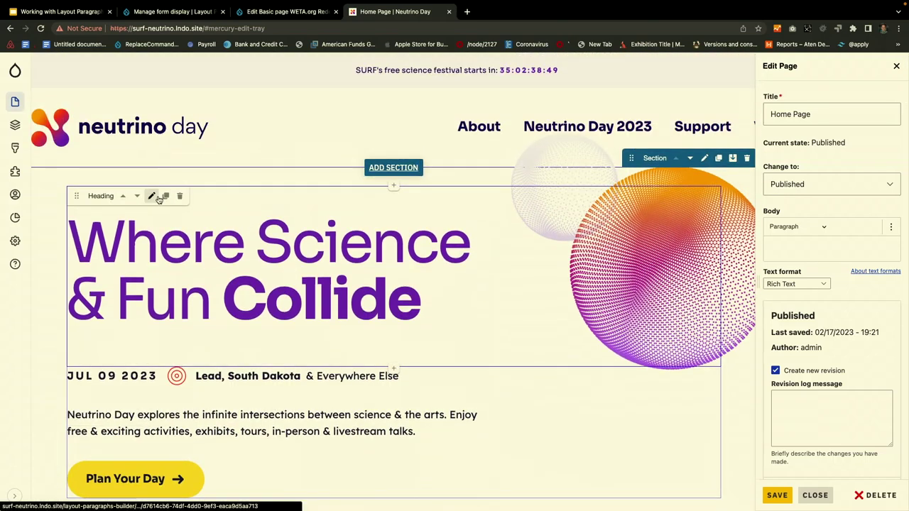
pyautogui.click(153, 196)
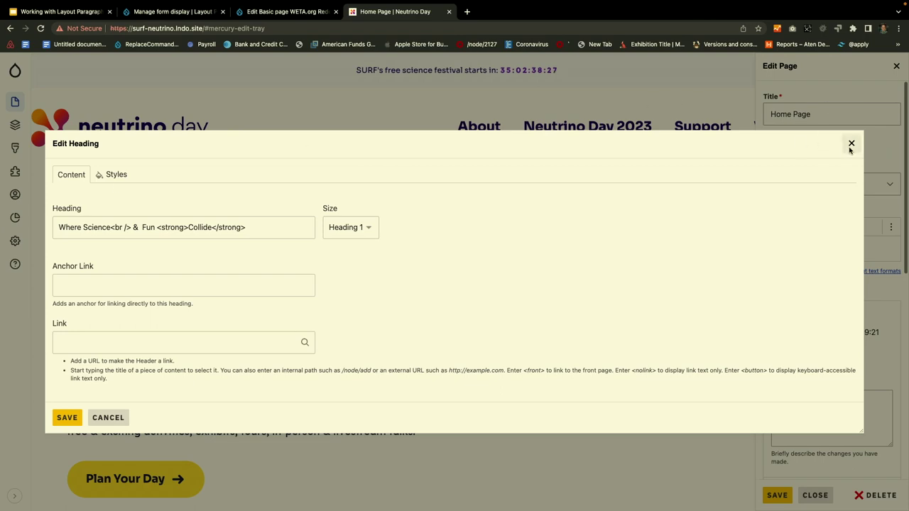
pyautogui.click(850, 144)
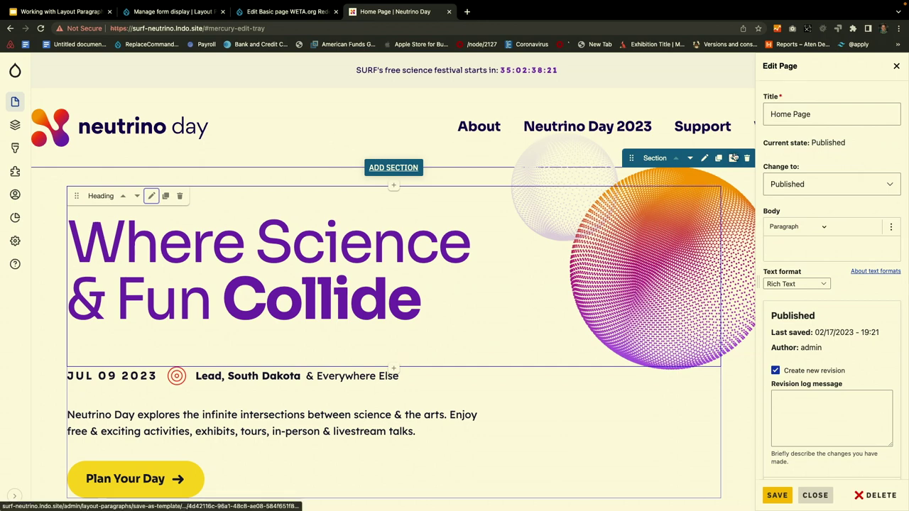
# - Inspect the layout choices and style options of the home page's first section
pyautogui.click(704, 158)
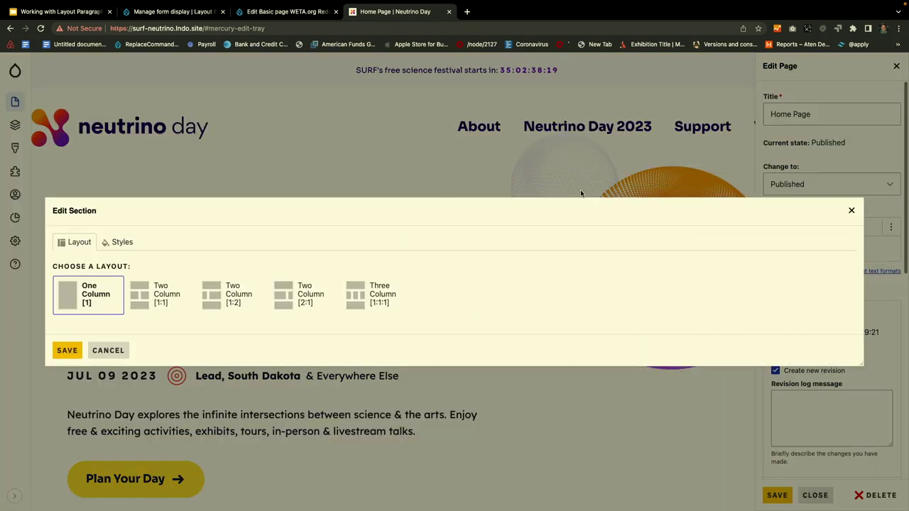
pyautogui.click(111, 243)
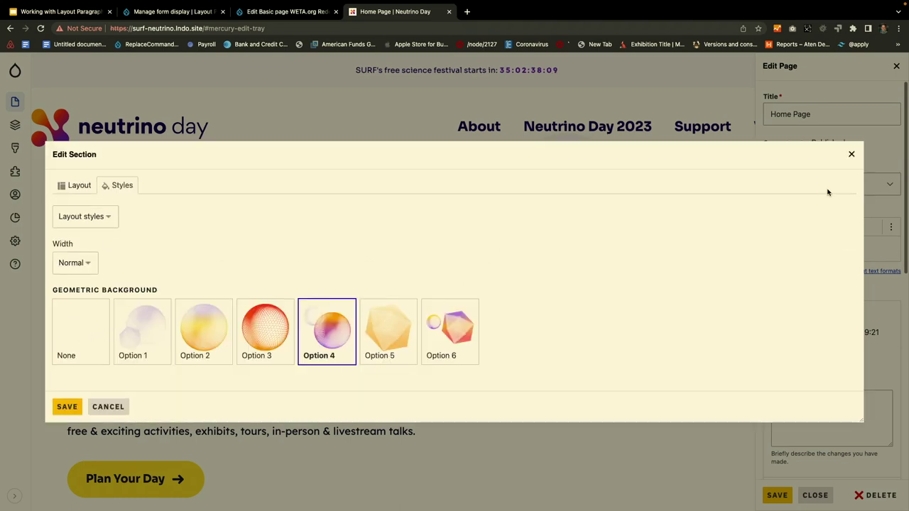
pyautogui.click(851, 154)
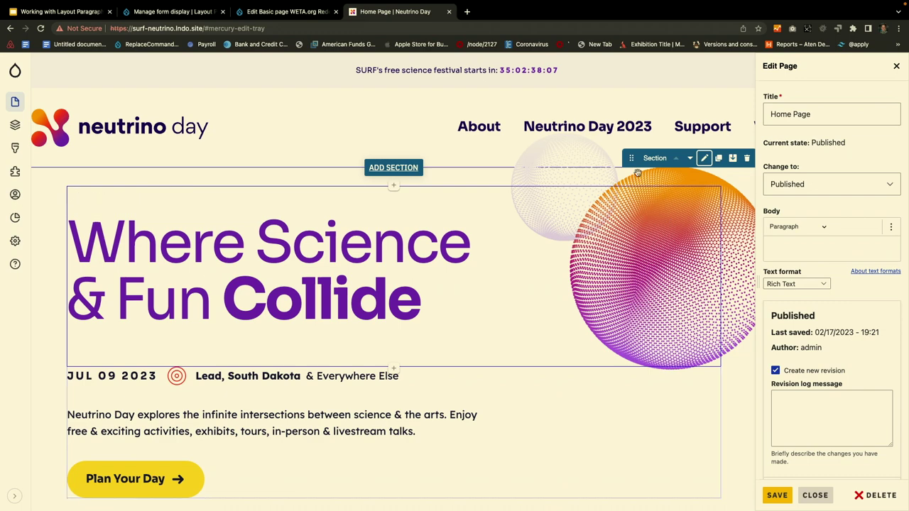
# - Set the first section's geometric background to Option 3 and save the section
pyautogui.click(704, 159)
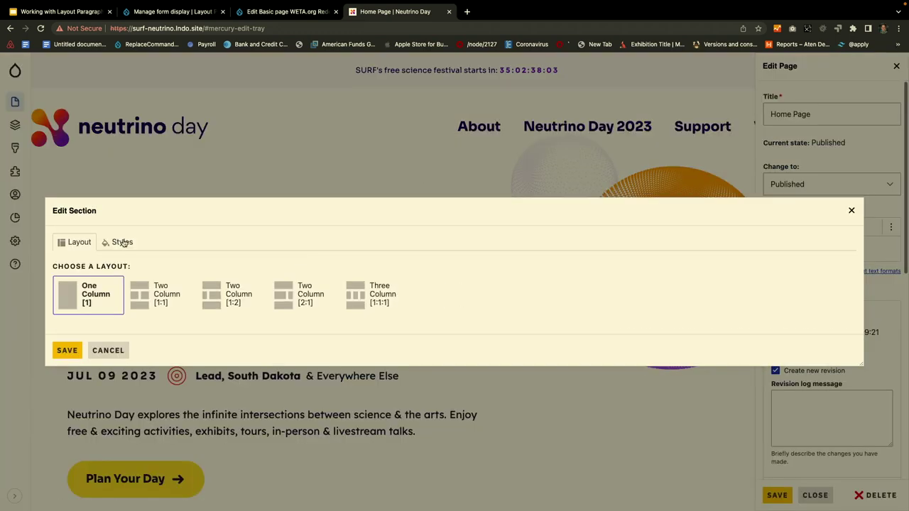
pyautogui.click(122, 242)
pyautogui.click(265, 324)
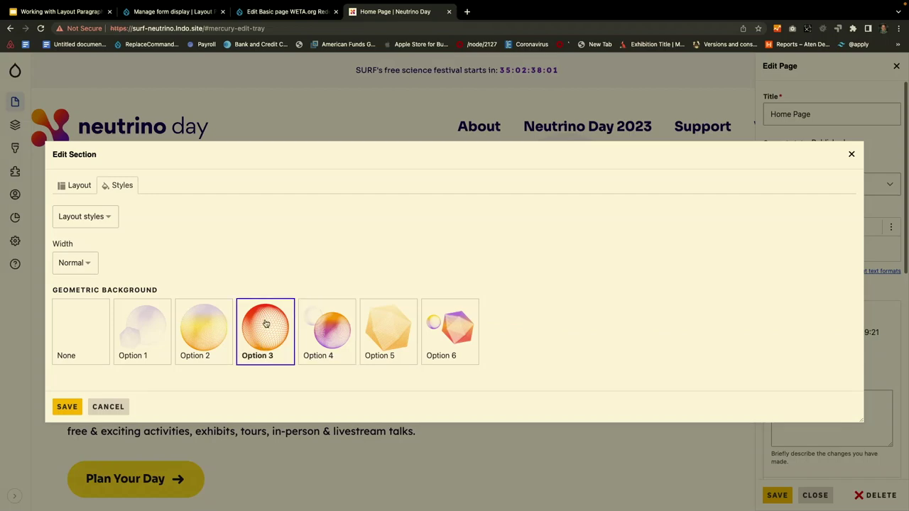
pyautogui.click(67, 407)
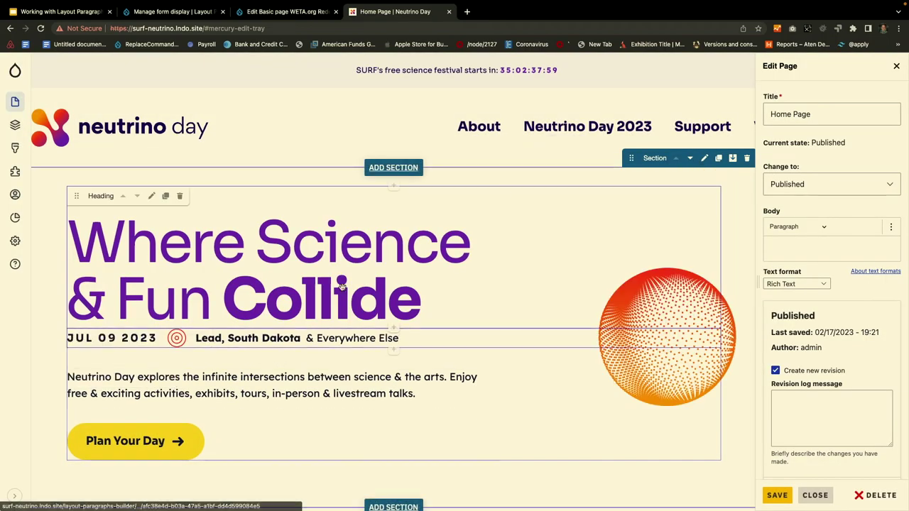
# - Set the "Where Science & Fun Collide" heading's font style to Bold and its heading icon to Normal, and save the heading
pyautogui.scroll(-1, 341, 286)
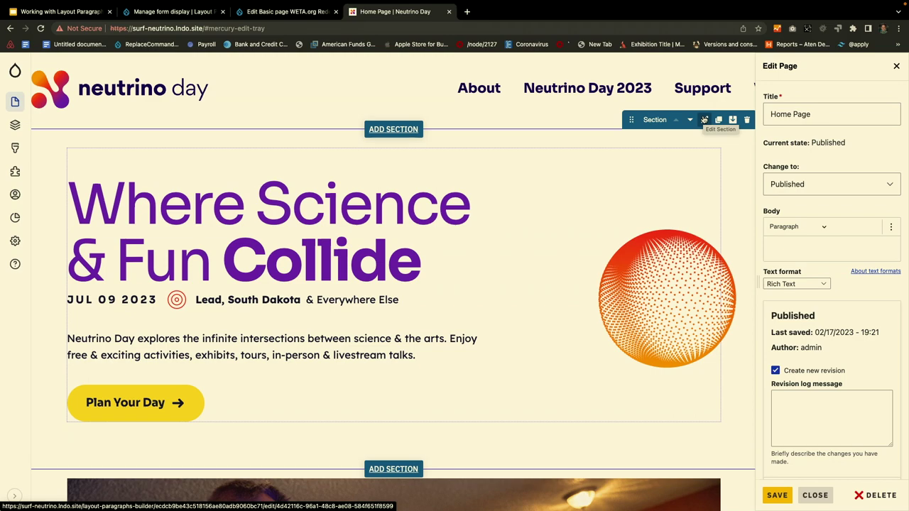
pyautogui.scroll(-8, 603, 246)
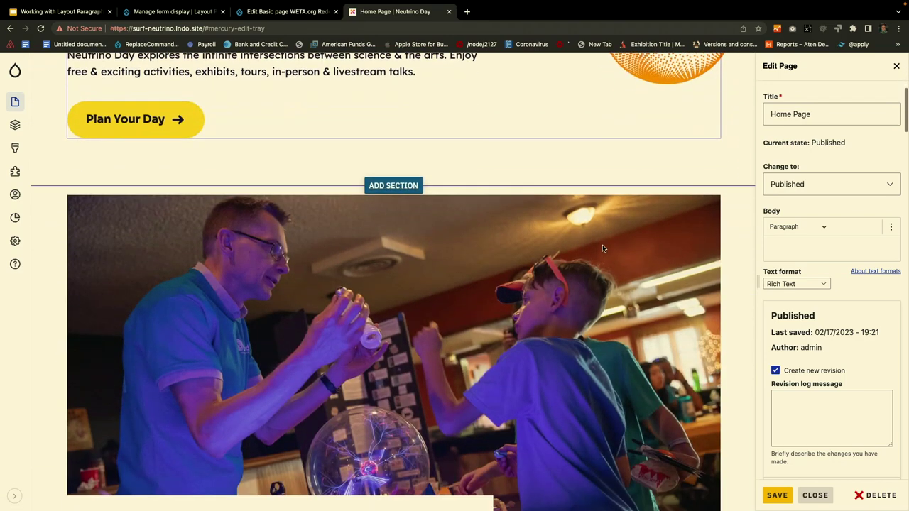
pyautogui.scroll(5, 603, 248)
pyautogui.scroll(-5, 603, 249)
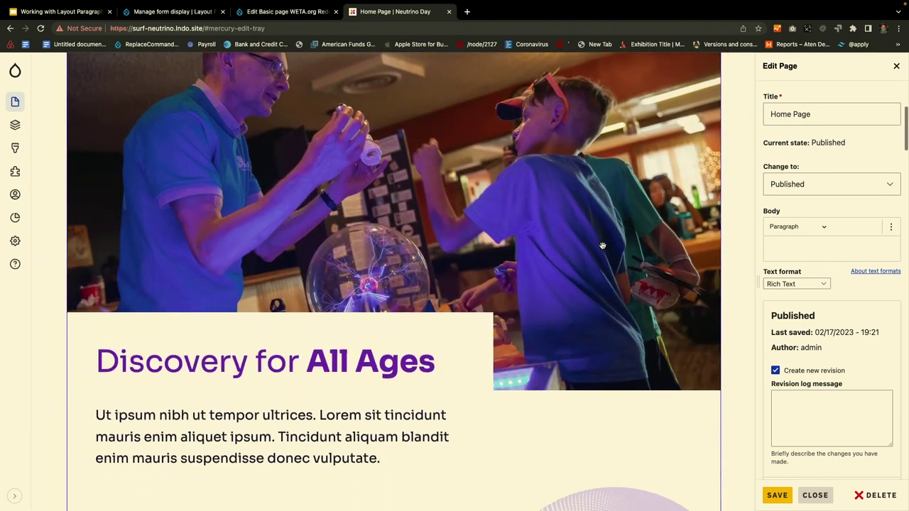
pyautogui.scroll(4, 603, 246)
pyautogui.scroll(3, 324, 252)
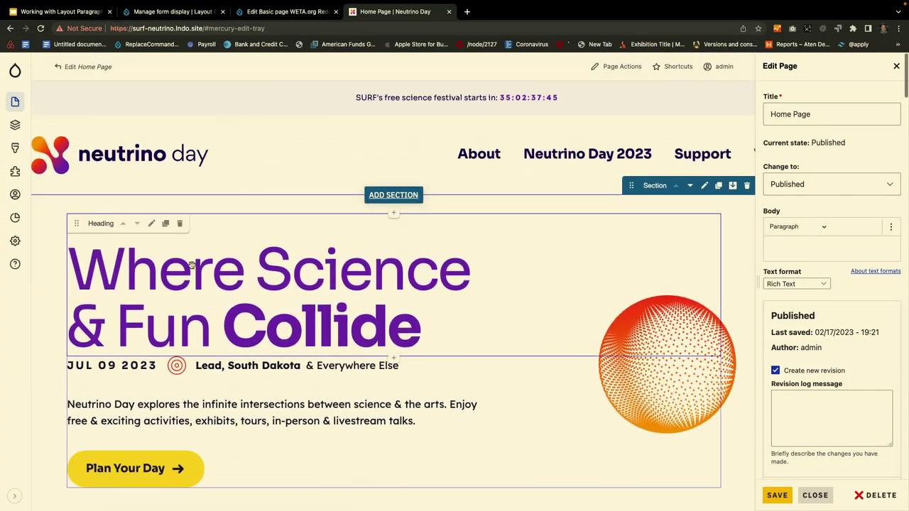
pyautogui.click(162, 224)
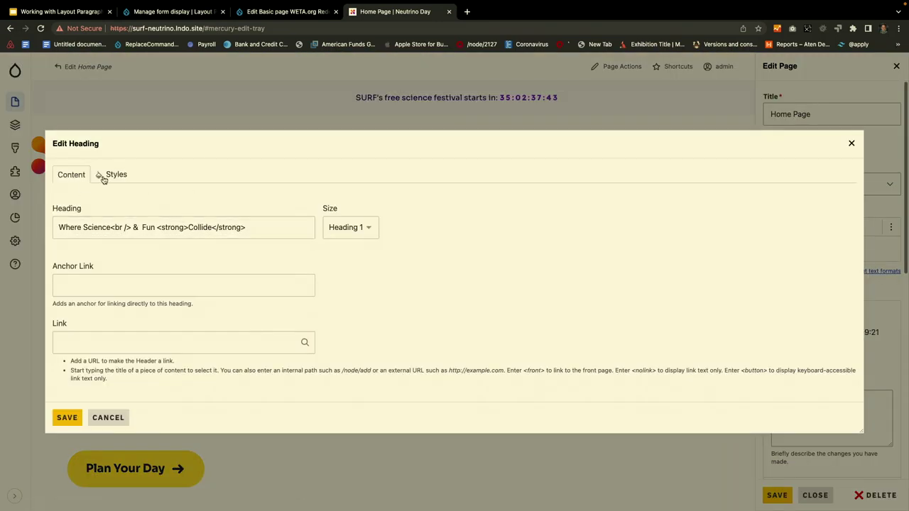
pyautogui.click(115, 175)
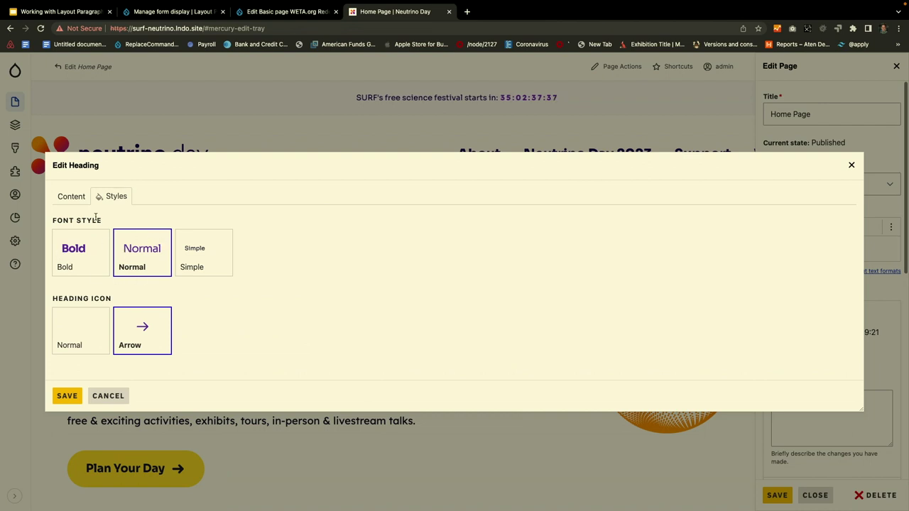
pyautogui.click(76, 248)
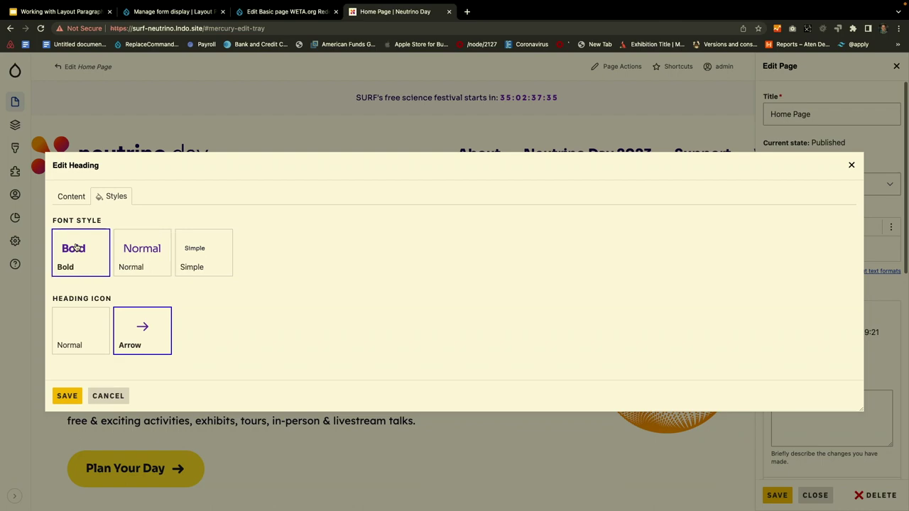
pyautogui.click(98, 330)
pyautogui.click(62, 395)
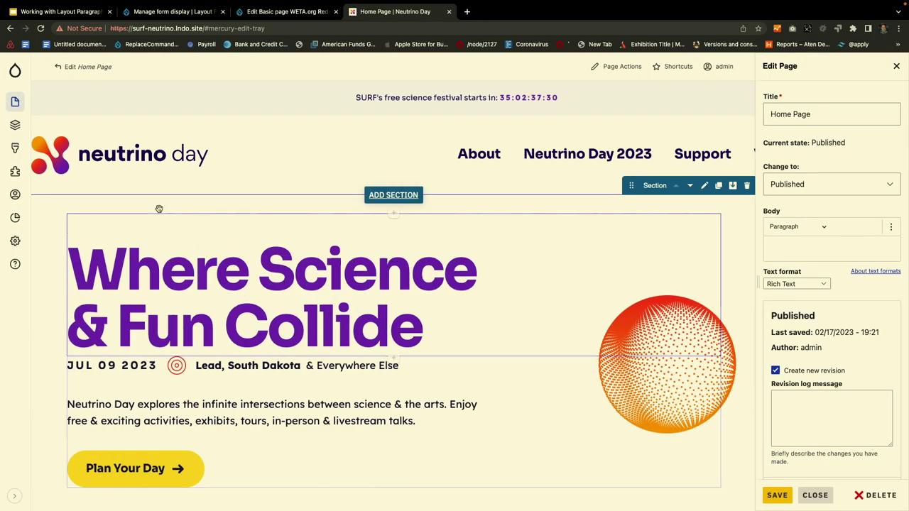
# - Set the "Where Science & Fun Collide" heading's font style to Normal and its heading icon to Arrow, and save the heading
pyautogui.click(152, 223)
pyautogui.click(229, 189)
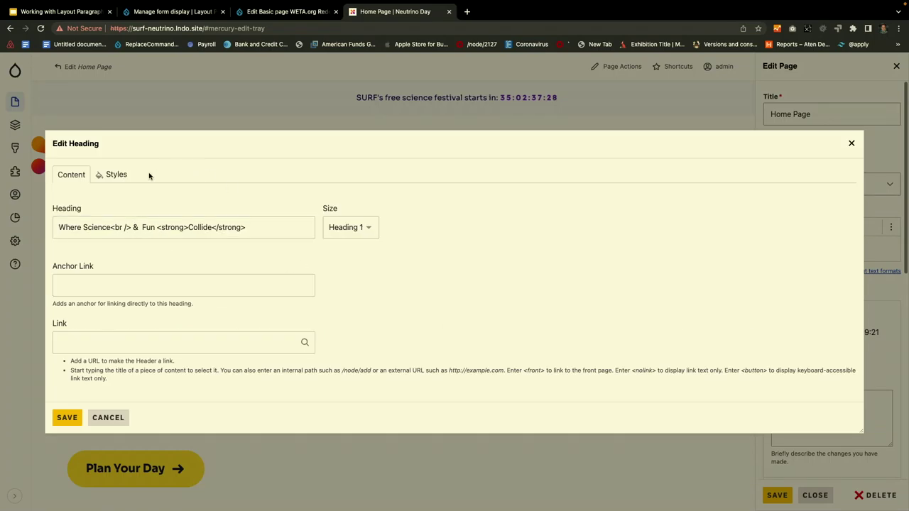
pyautogui.click(117, 174)
pyautogui.click(150, 248)
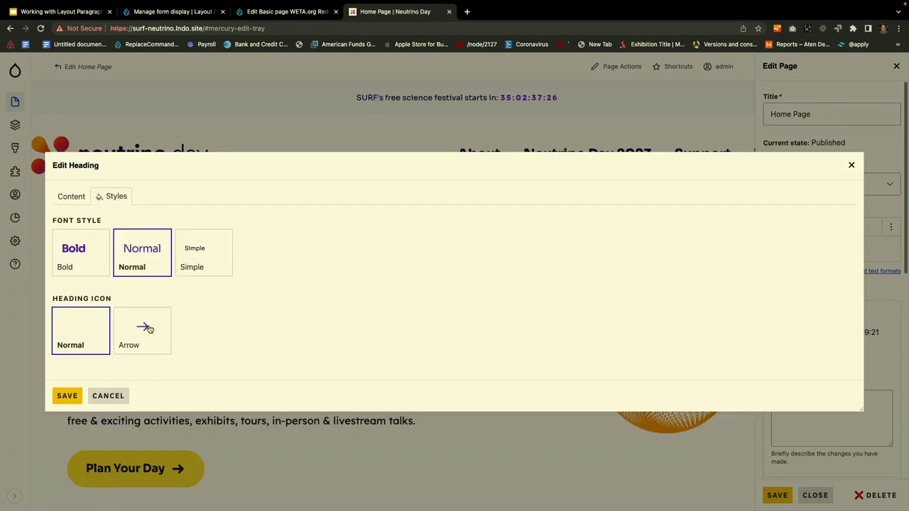
pyautogui.click(126, 348)
pyautogui.click(67, 395)
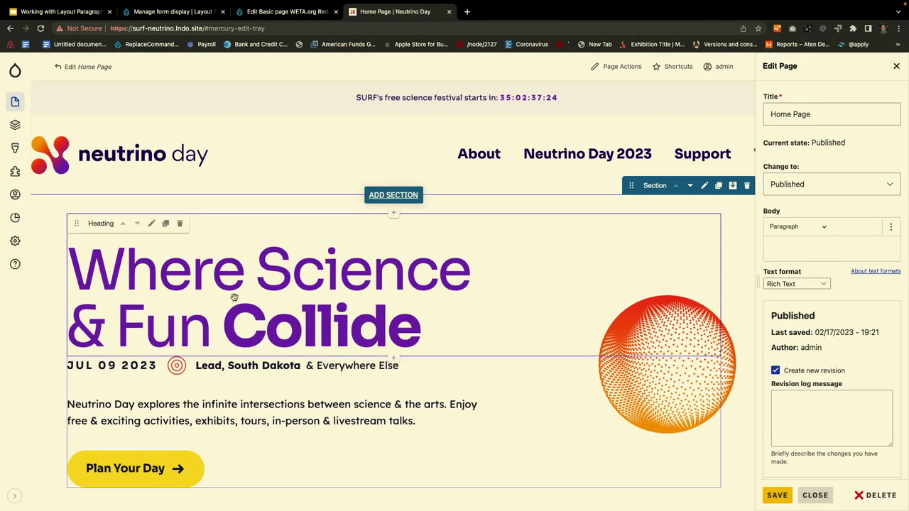
# - Change the "Where Science & Fun Collide" heading's font style to Simple and save the heading
pyautogui.click(151, 223)
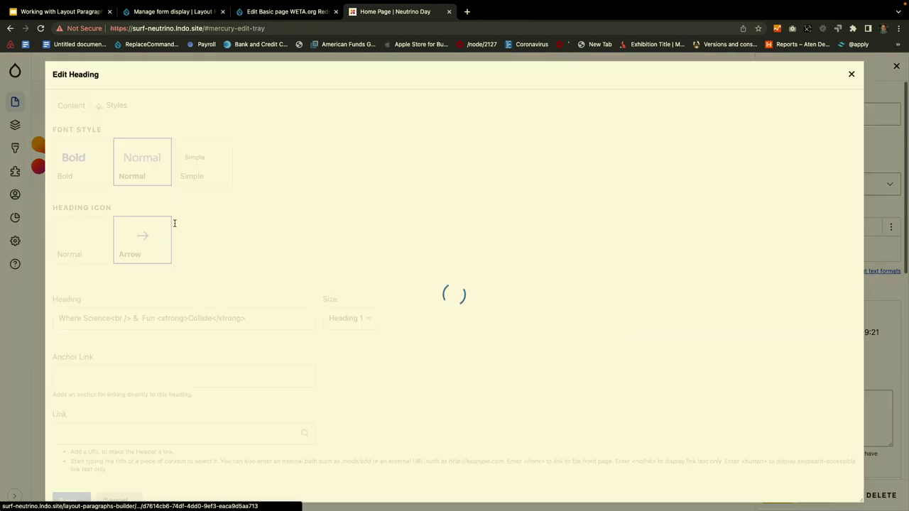
pyautogui.click(116, 175)
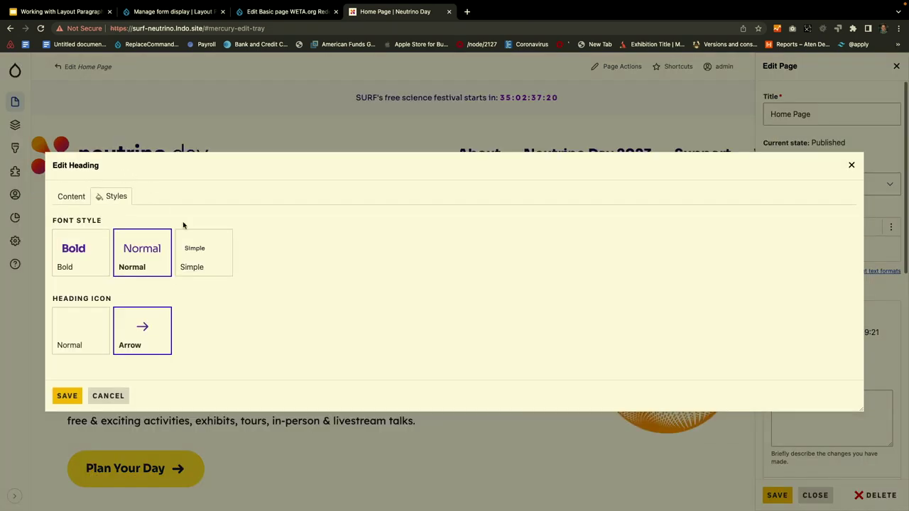
pyautogui.click(200, 266)
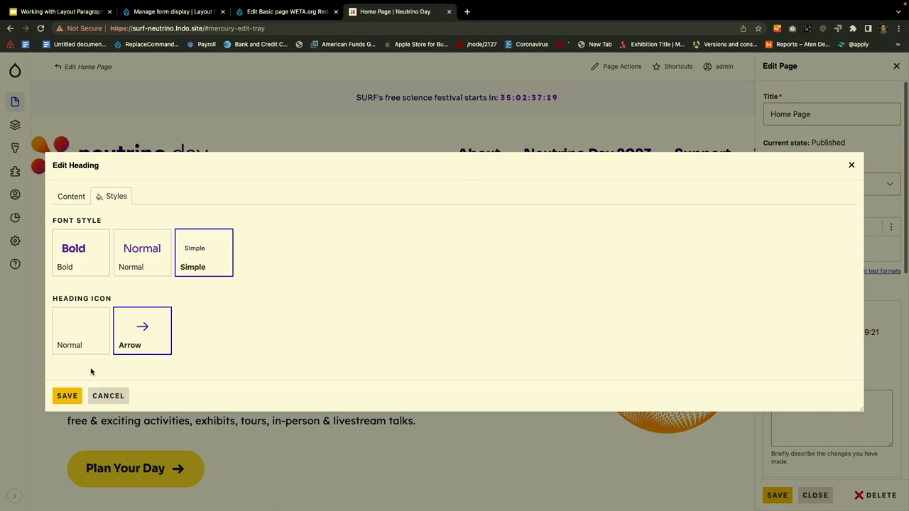
pyautogui.click(67, 396)
# - Examine the component types that can be added below the "Discovery for All Ages" content, without adding one
pyautogui.scroll(-1, 213, 227)
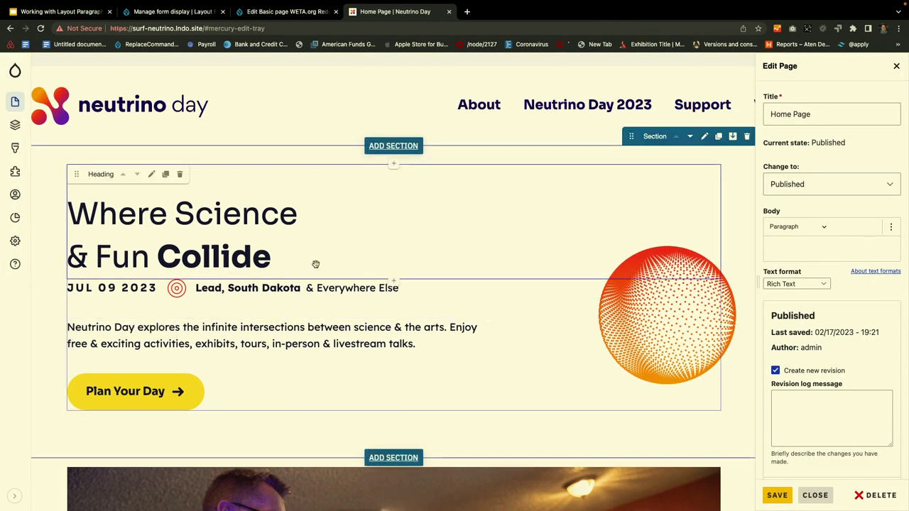
pyautogui.scroll(-5, 316, 298)
pyautogui.scroll(-7, 318, 328)
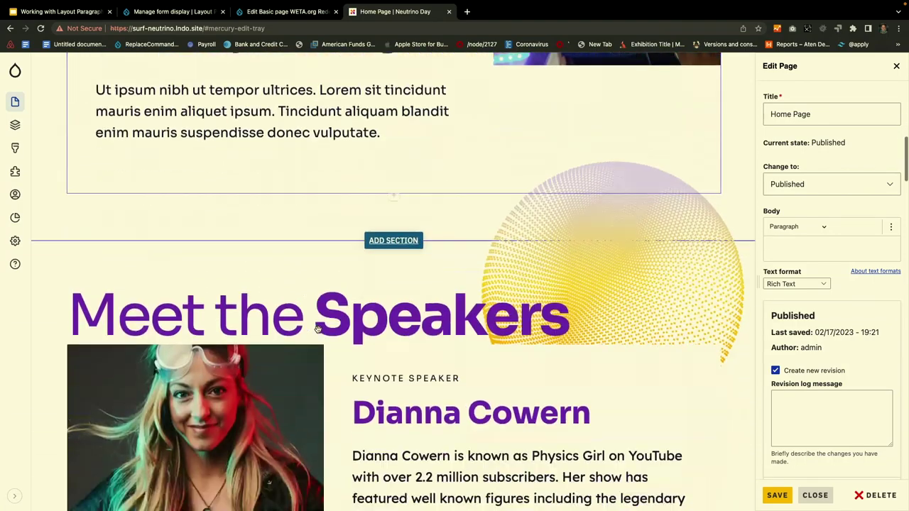
pyautogui.scroll(4, 318, 331)
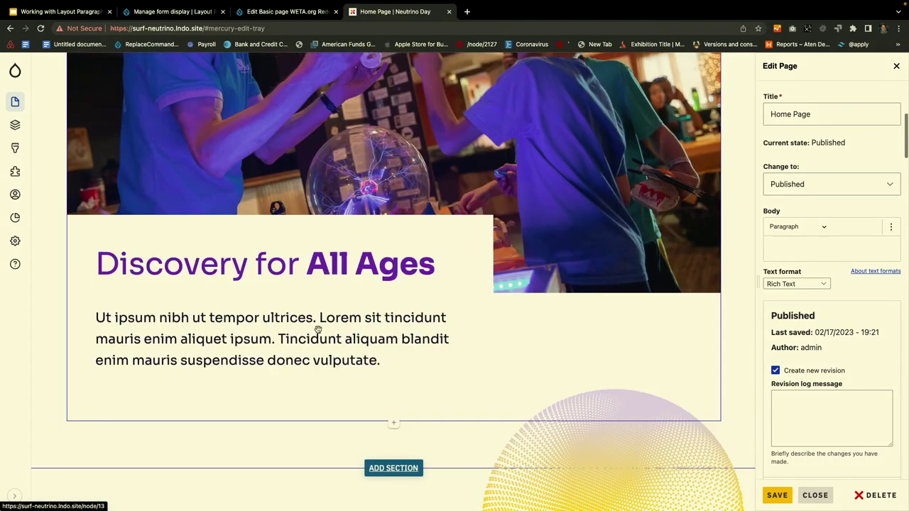
pyautogui.click(395, 425)
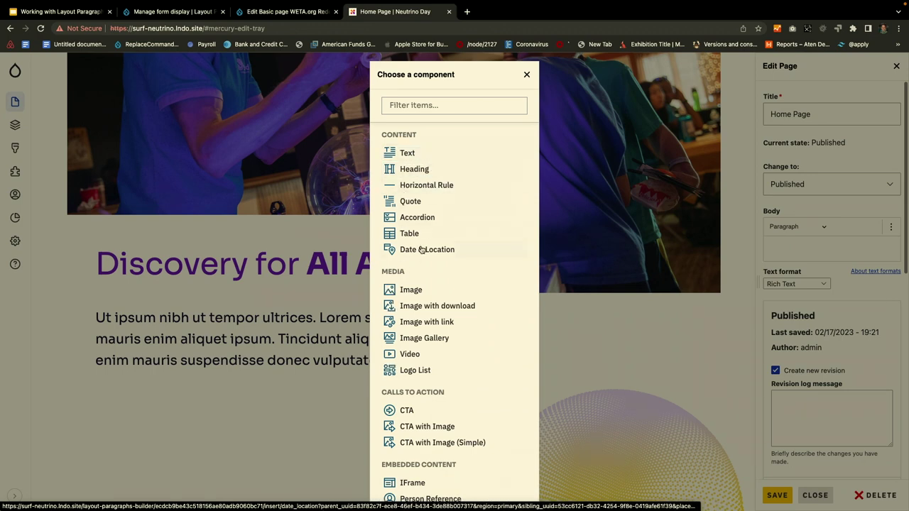
pyautogui.scroll(-5, 419, 245)
pyautogui.scroll(4, 426, 235)
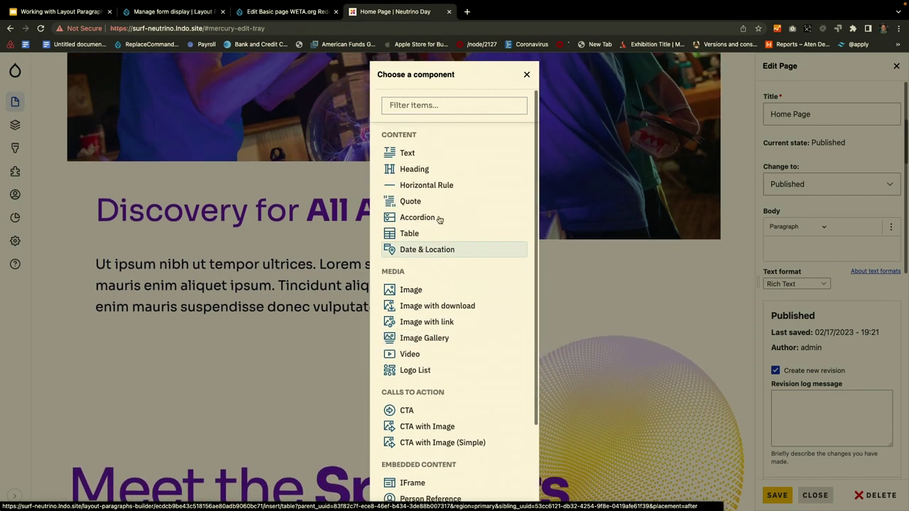
pyautogui.click(526, 74)
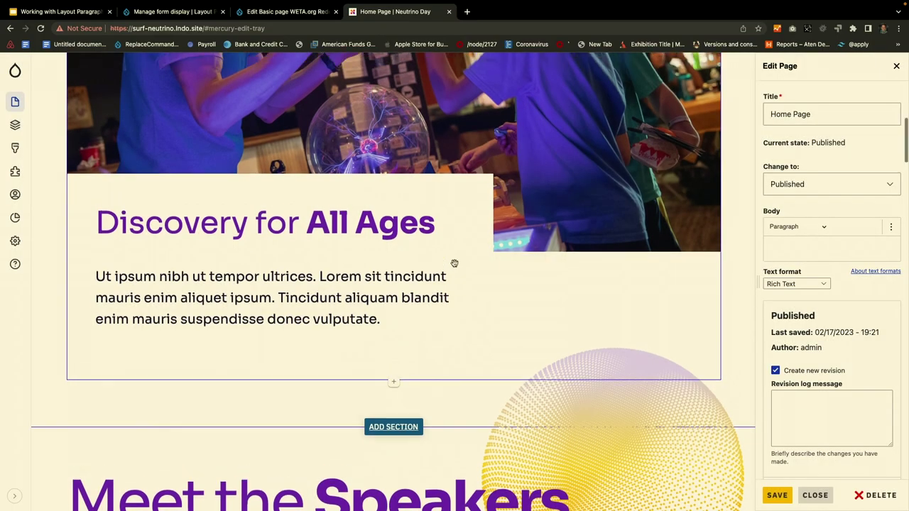
# - Save the home page's first section as a template labelled "Home page masthead 2"
pyautogui.scroll(10, 455, 263)
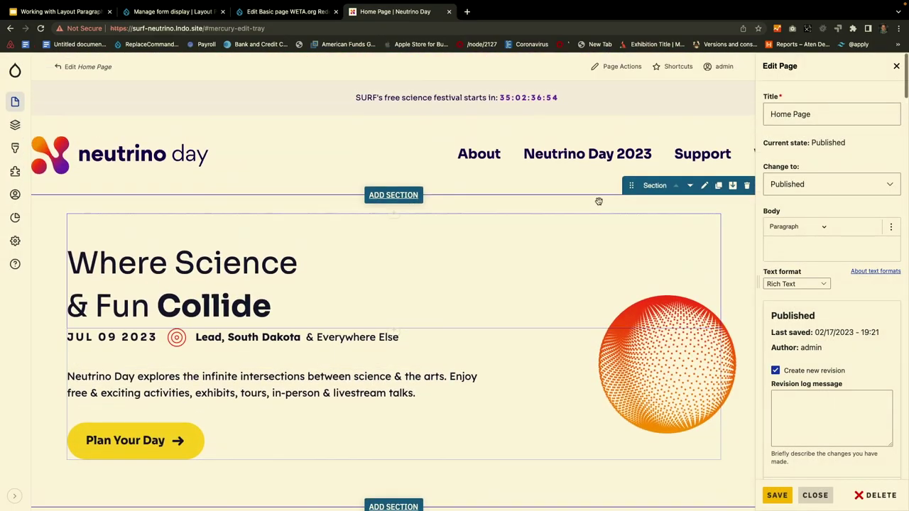
pyautogui.scroll(-3, 605, 197)
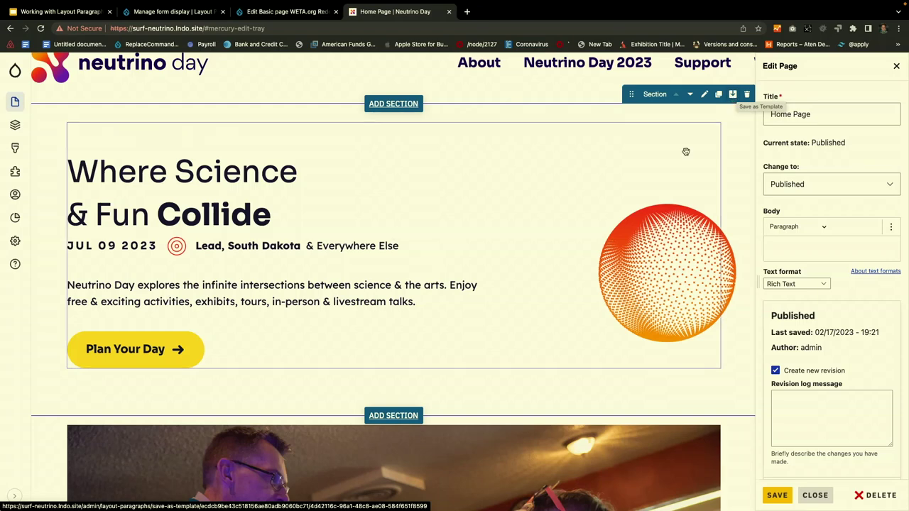
pyautogui.click(733, 95)
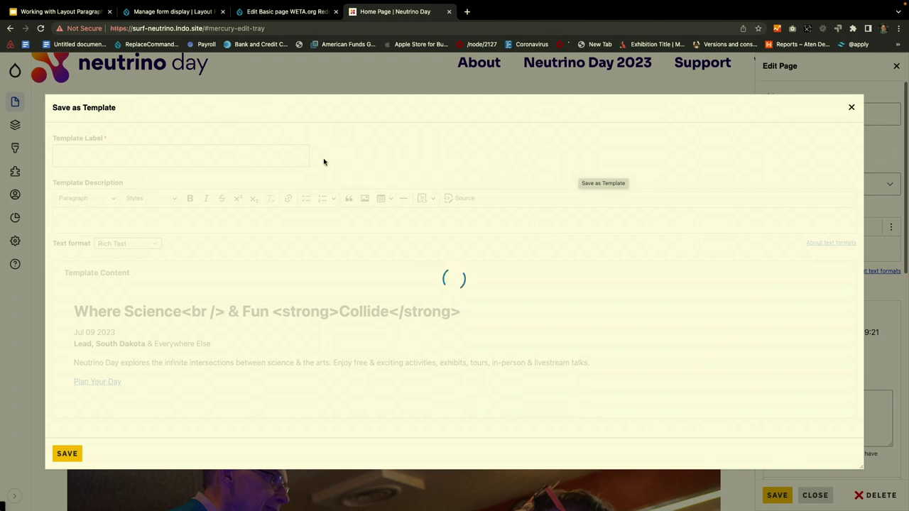
pyautogui.click(250, 151)
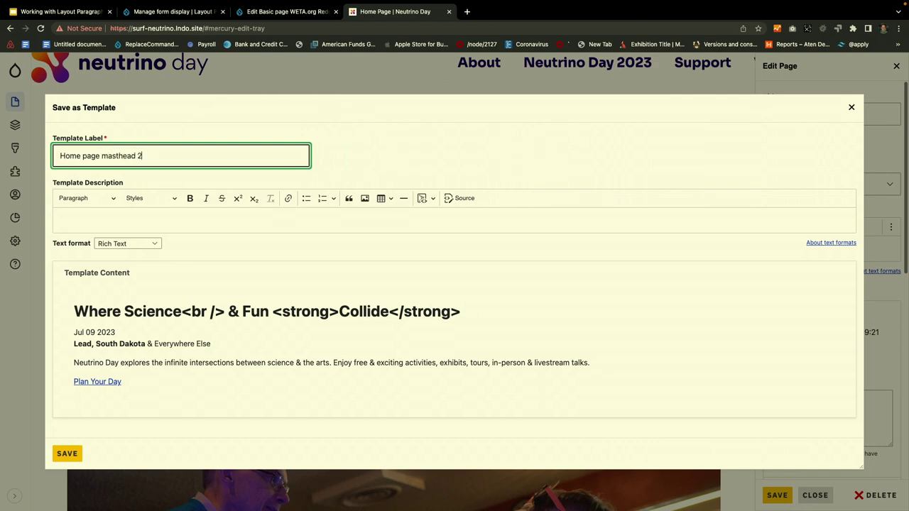
pyautogui.click(67, 453)
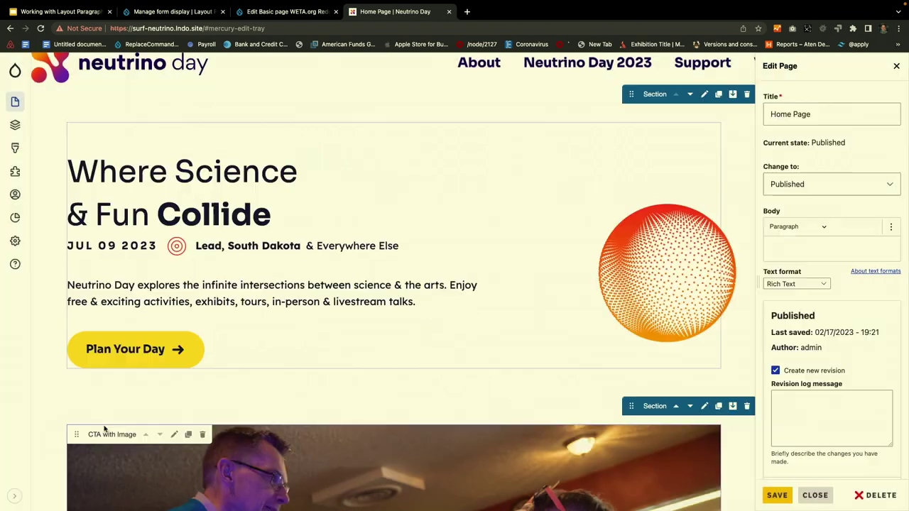
# - Insert the "Home page masthead 2" template from the empty section above "Your Guide to 2023" and look for the inserted section on the page
pyautogui.scroll(-15, 183, 365)
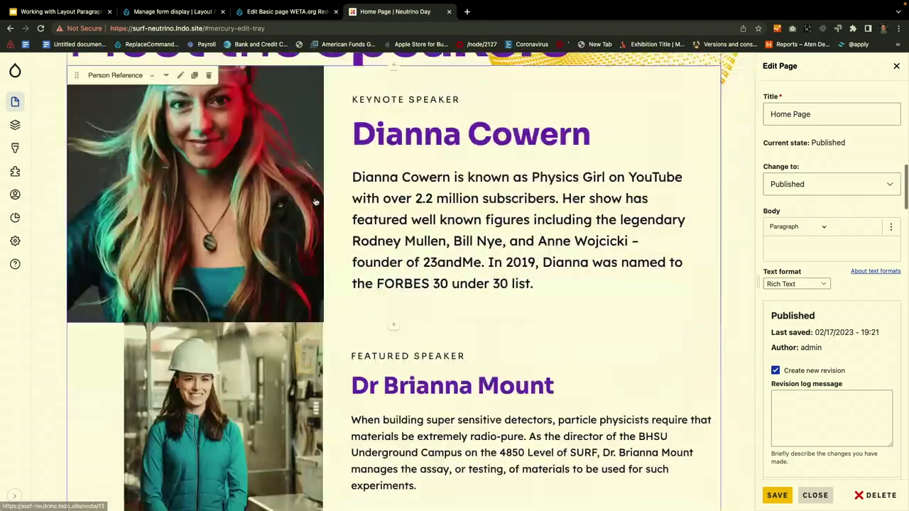
pyautogui.scroll(-6, 316, 202)
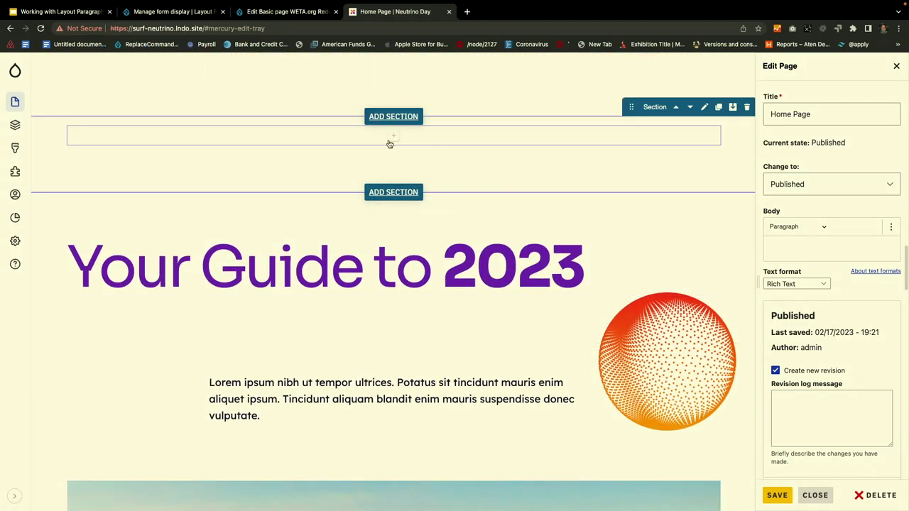
pyautogui.click(392, 137)
pyautogui.scroll(-2, 388, 371)
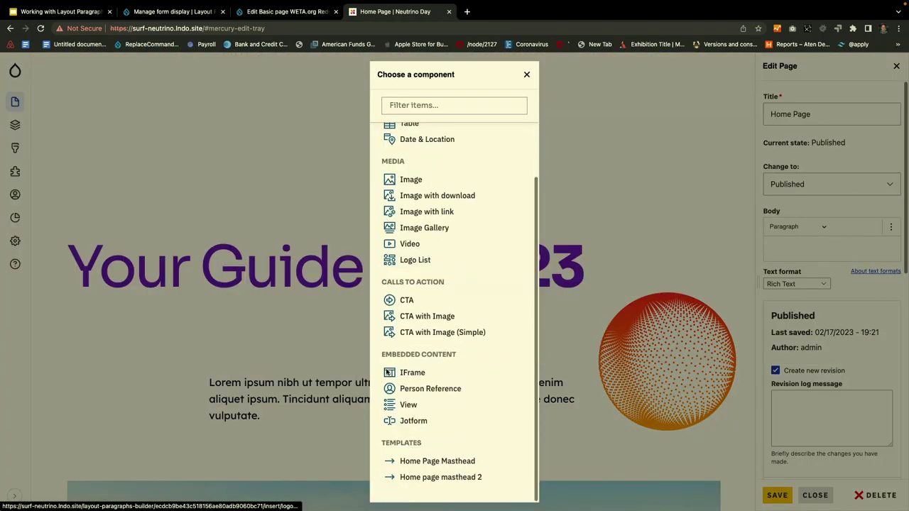
pyautogui.click(416, 479)
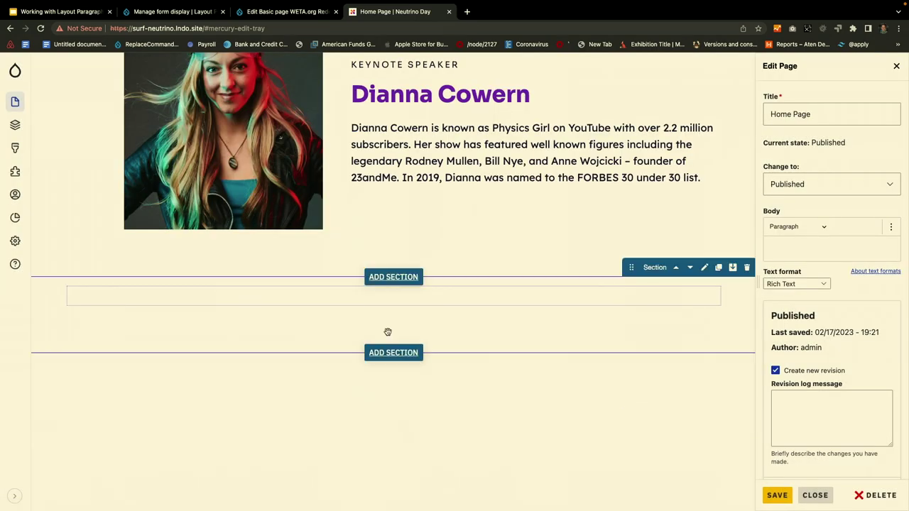
pyautogui.scroll(-3, 388, 331)
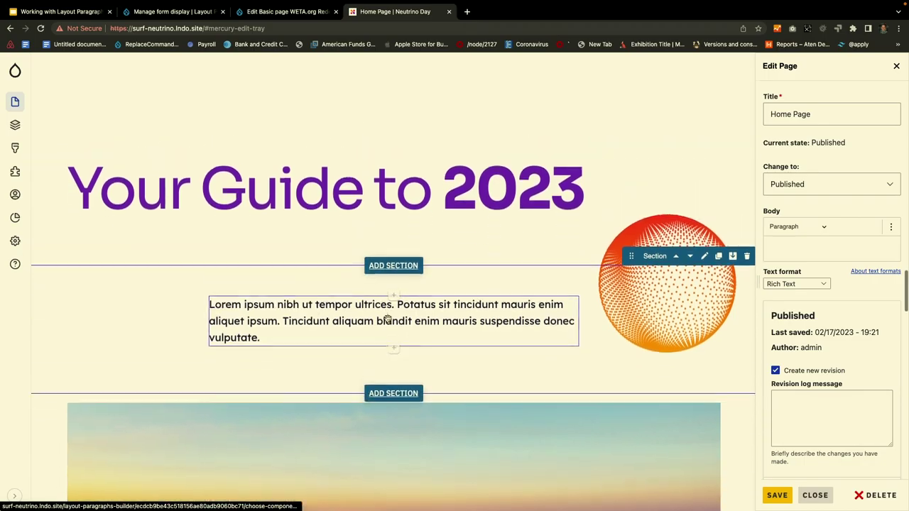
pyautogui.scroll(-10, 388, 320)
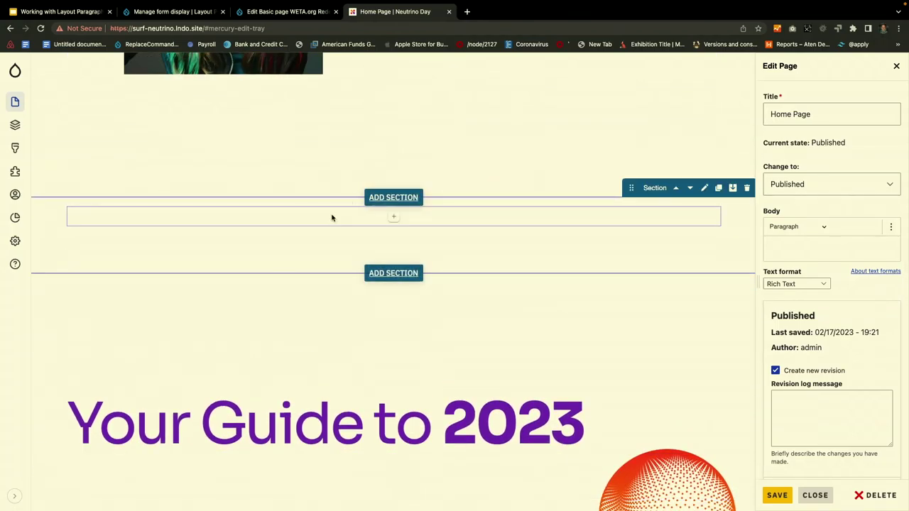
pyautogui.scroll(20, 332, 217)
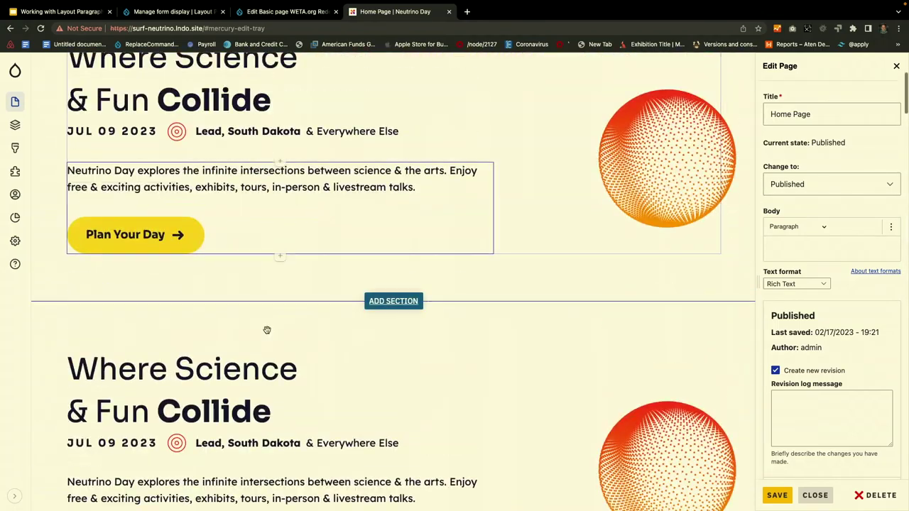
pyautogui.scroll(5, 336, 250)
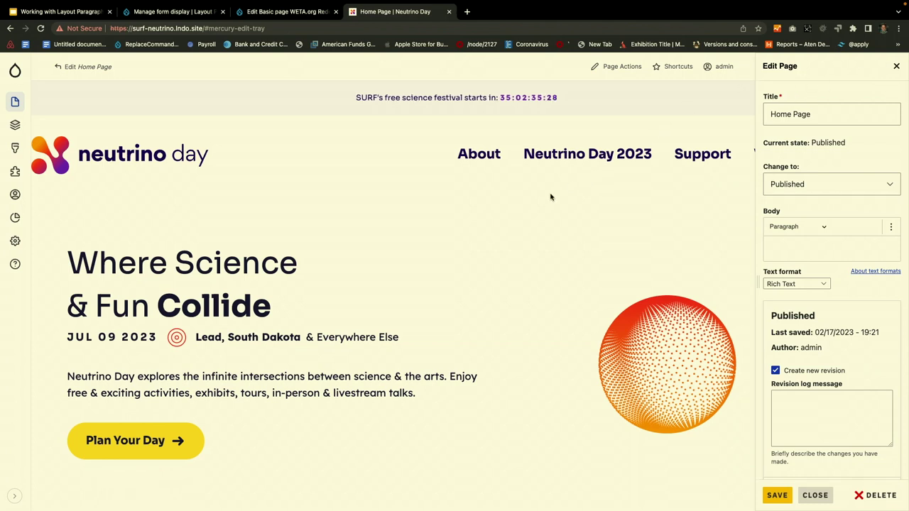
# - Switch to the "Working with Layout Paragraphs" presentation in Google Slides and show its "Questions?" slide
pyautogui.moveTo(523, 195)
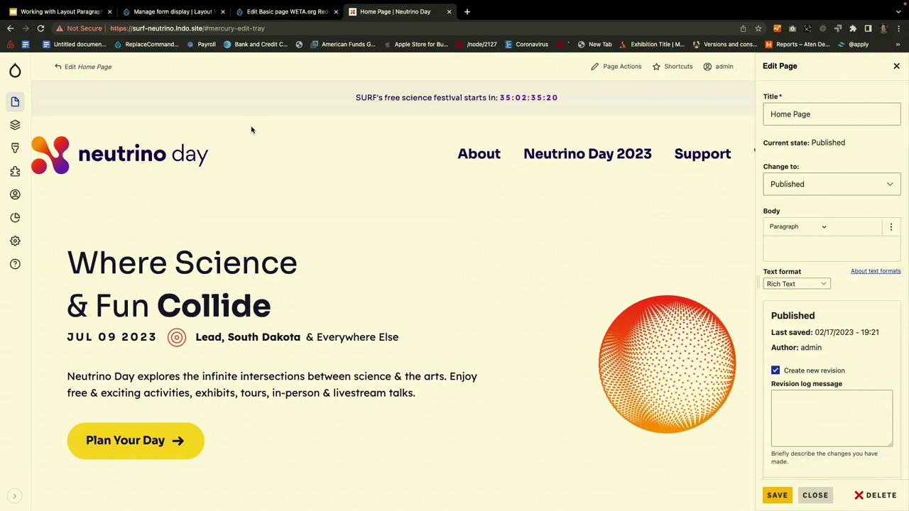
pyautogui.scroll(-10, 250, 129)
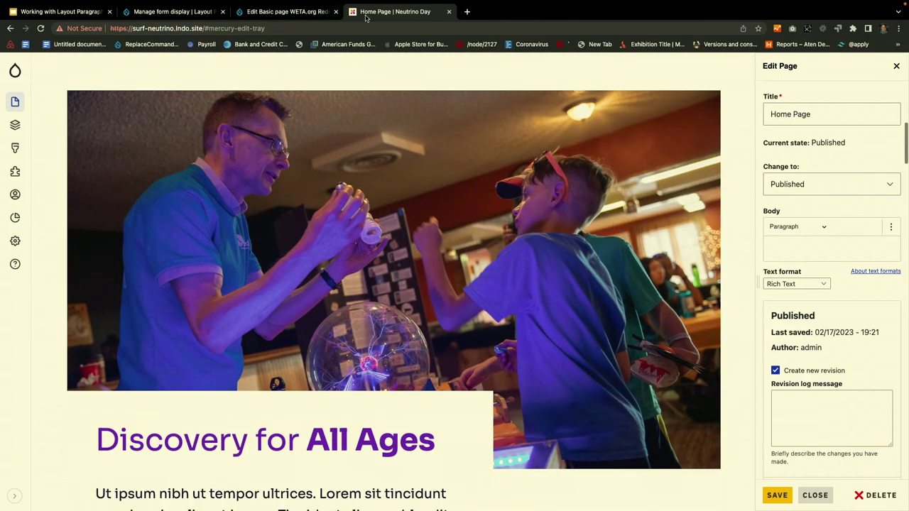
pyautogui.click(57, 11)
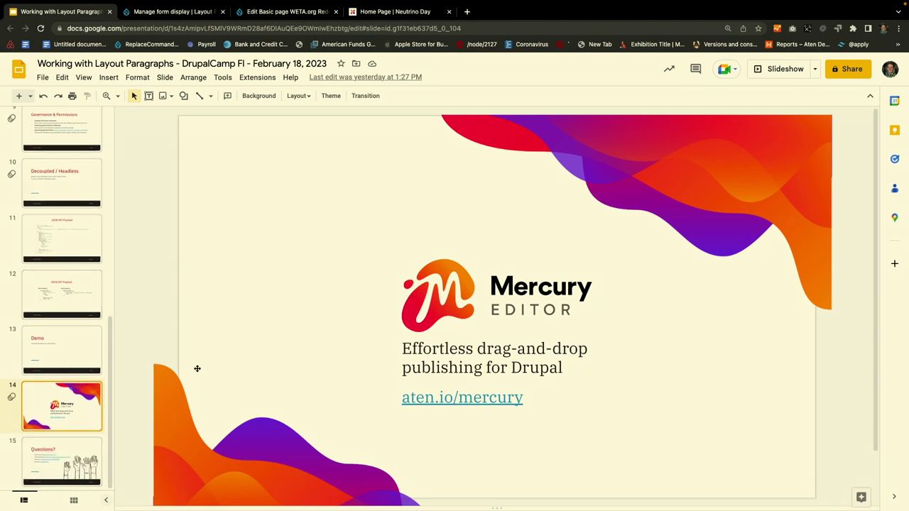
pyautogui.click(76, 474)
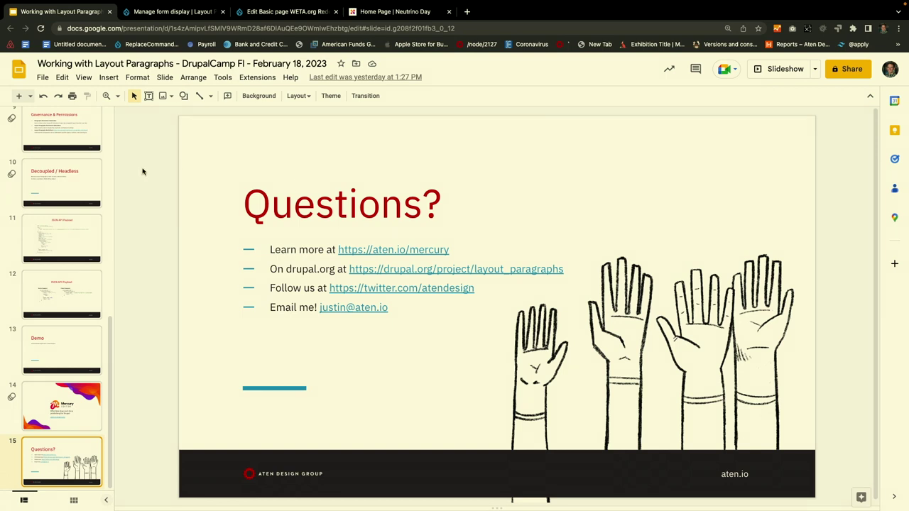
pyautogui.scroll(10, 54, 177)
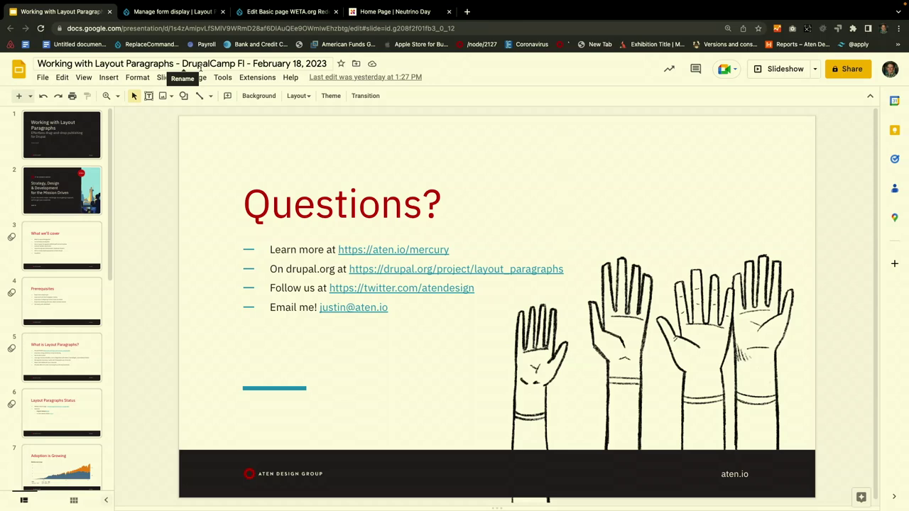
pyautogui.moveTo(267, 10)
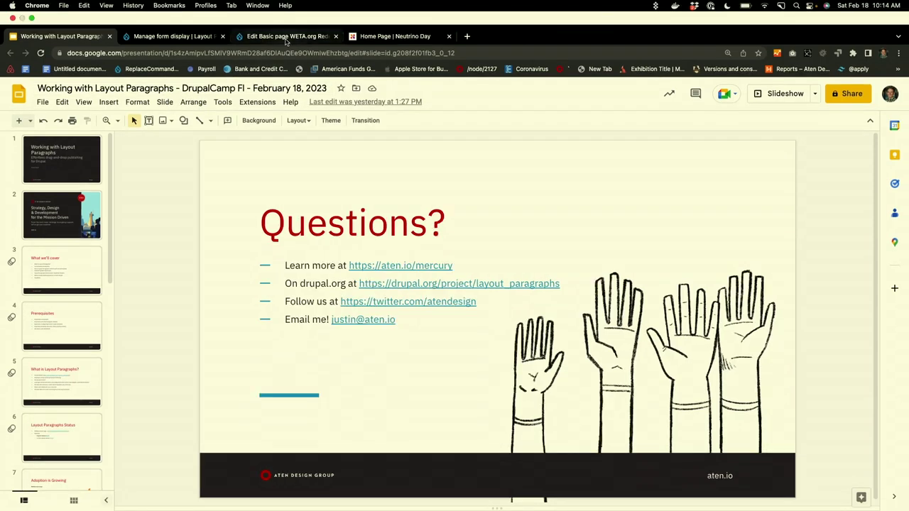